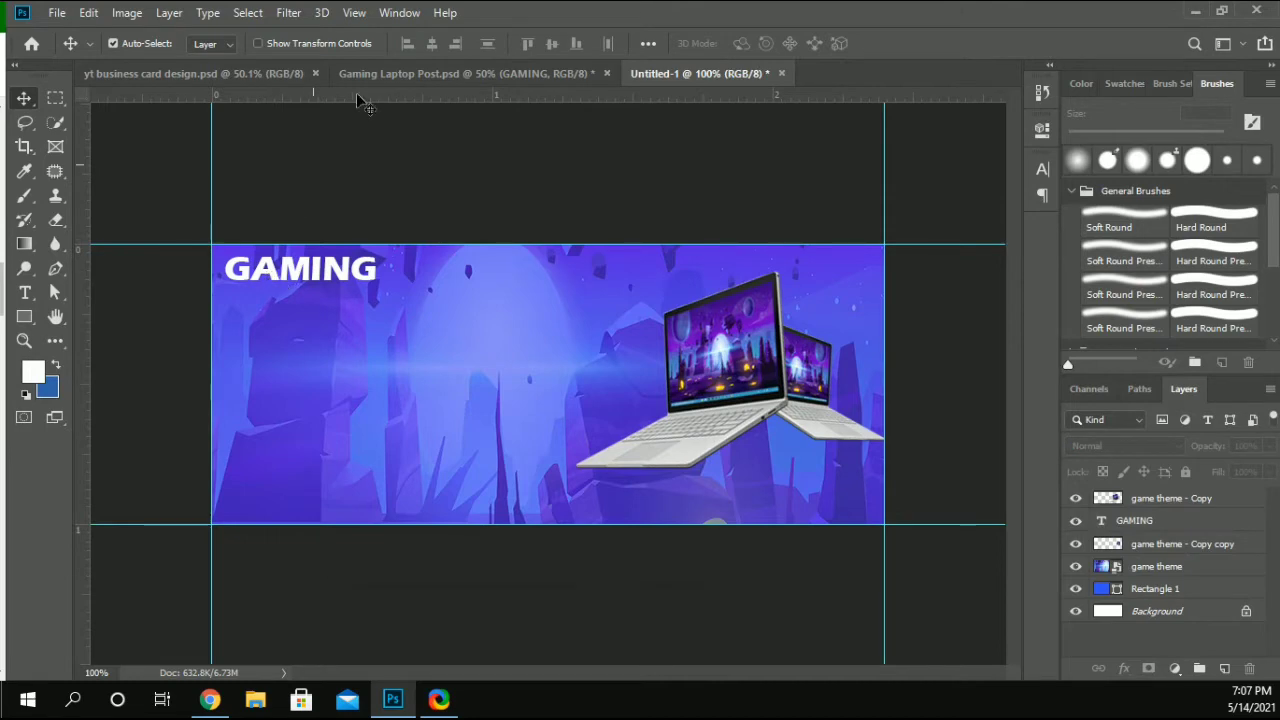
Step: Add a guide layout with 10 px margins on all four sides and snap the GAMING heading into the banner's upper-left margin corner
{"action": "left_click", "coordinate": [354, 12]}
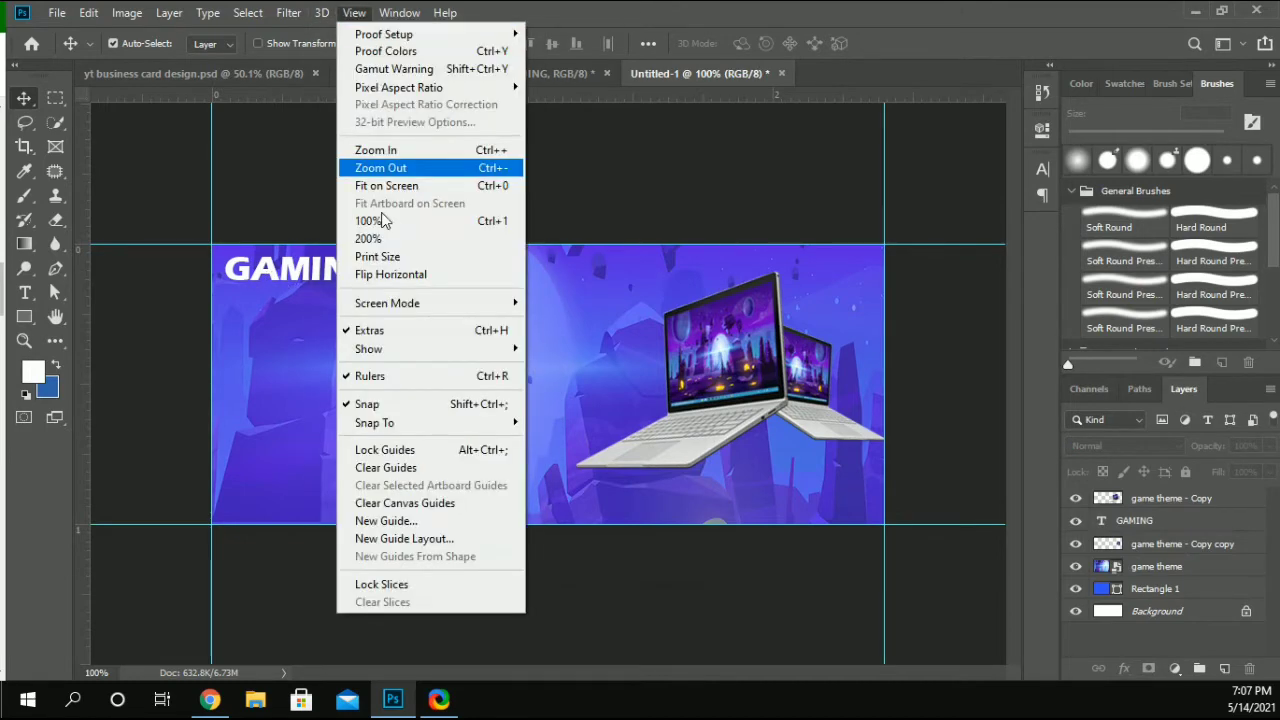
{"action": "left_click", "coordinate": [387, 539]}
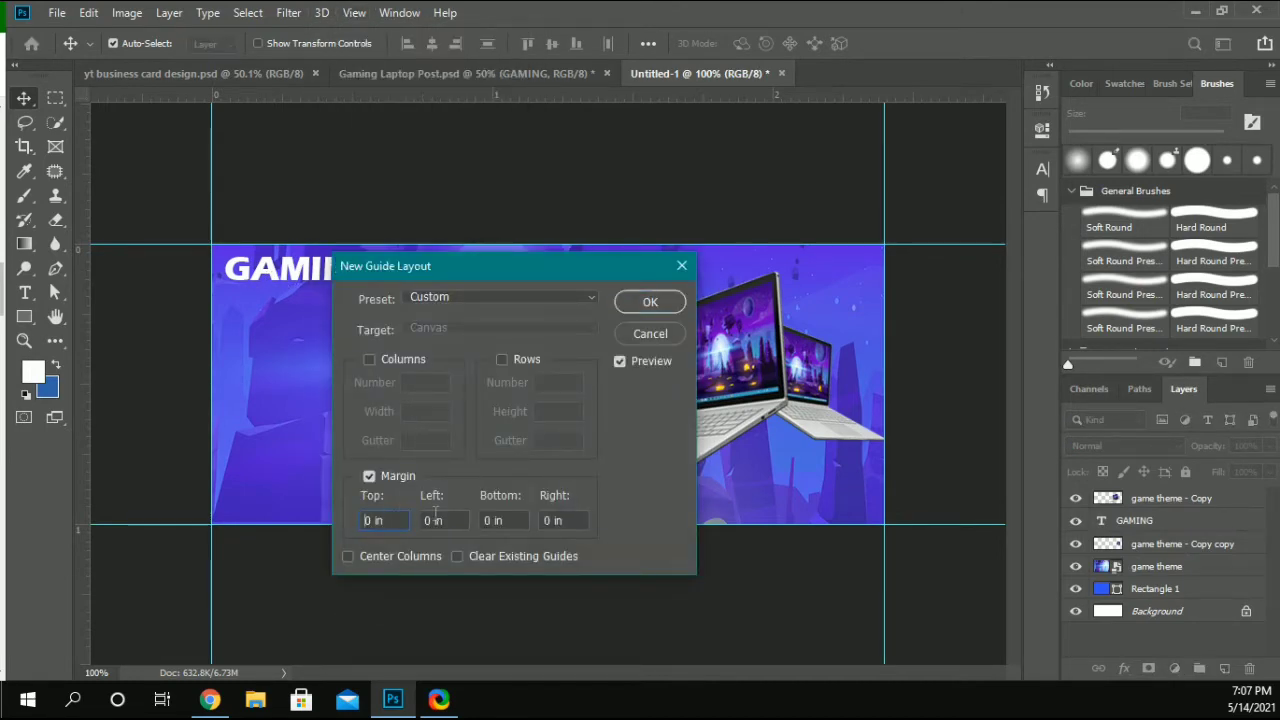
{"action": "key", "text": "ctrl+a"}
{"action": "type", "text": "10px"}
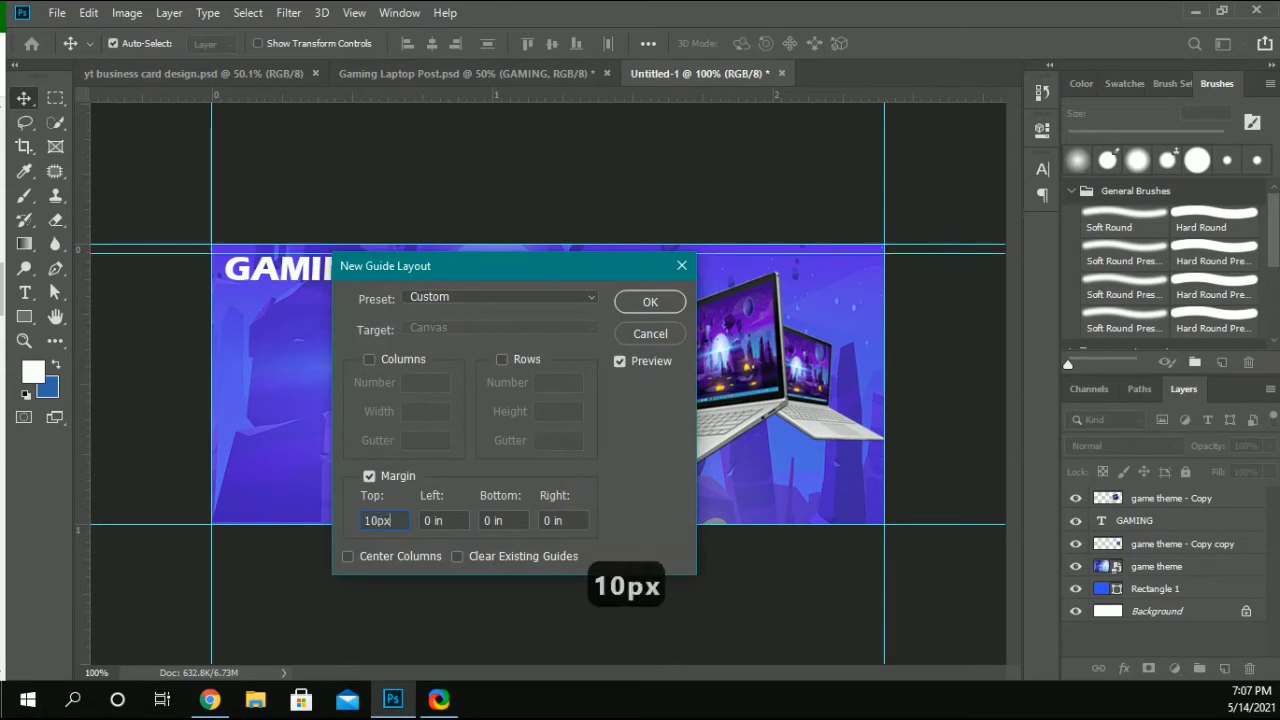
{"action": "key", "text": "ctrl+a"}
{"action": "key", "text": "ctrl+c"}
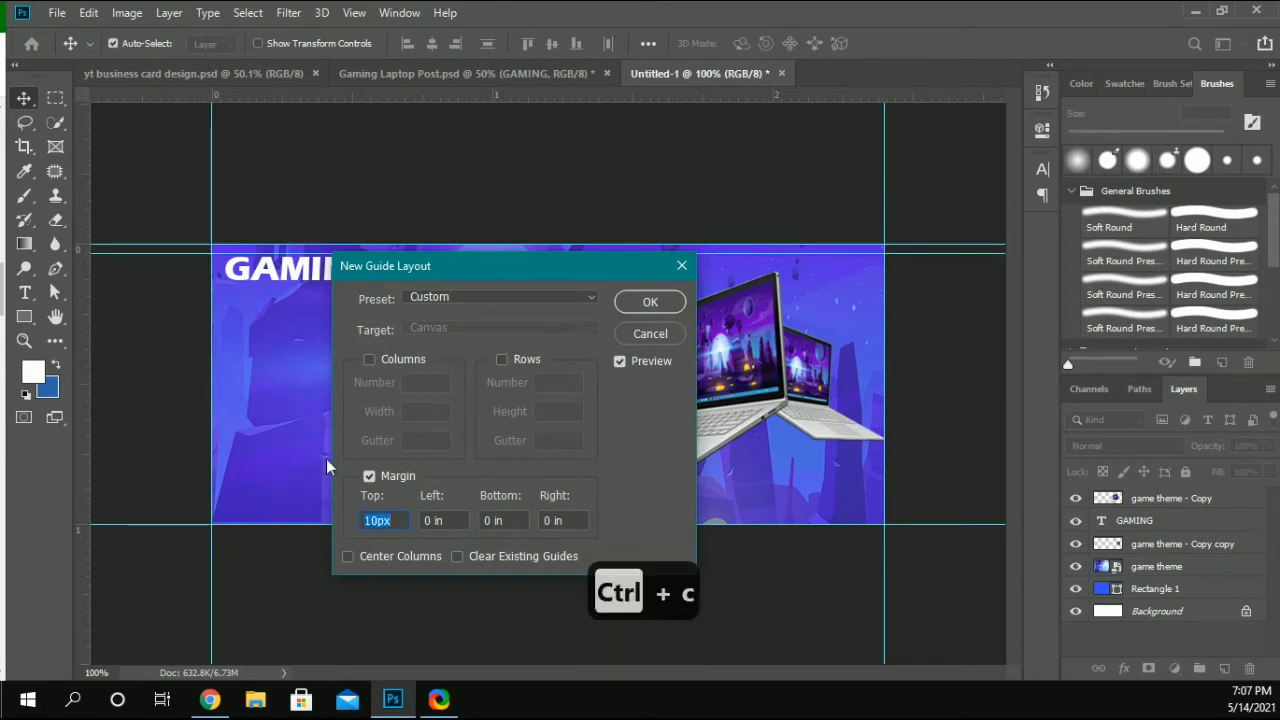
{"action": "key", "text": "Tab"}
{"action": "key", "text": "ctrl+v"}
{"action": "key", "text": "Tab"}
{"action": "key", "text": "ctrl+v"}
{"action": "key", "text": "Tab"}
{"action": "key", "text": "ctrl+v"}
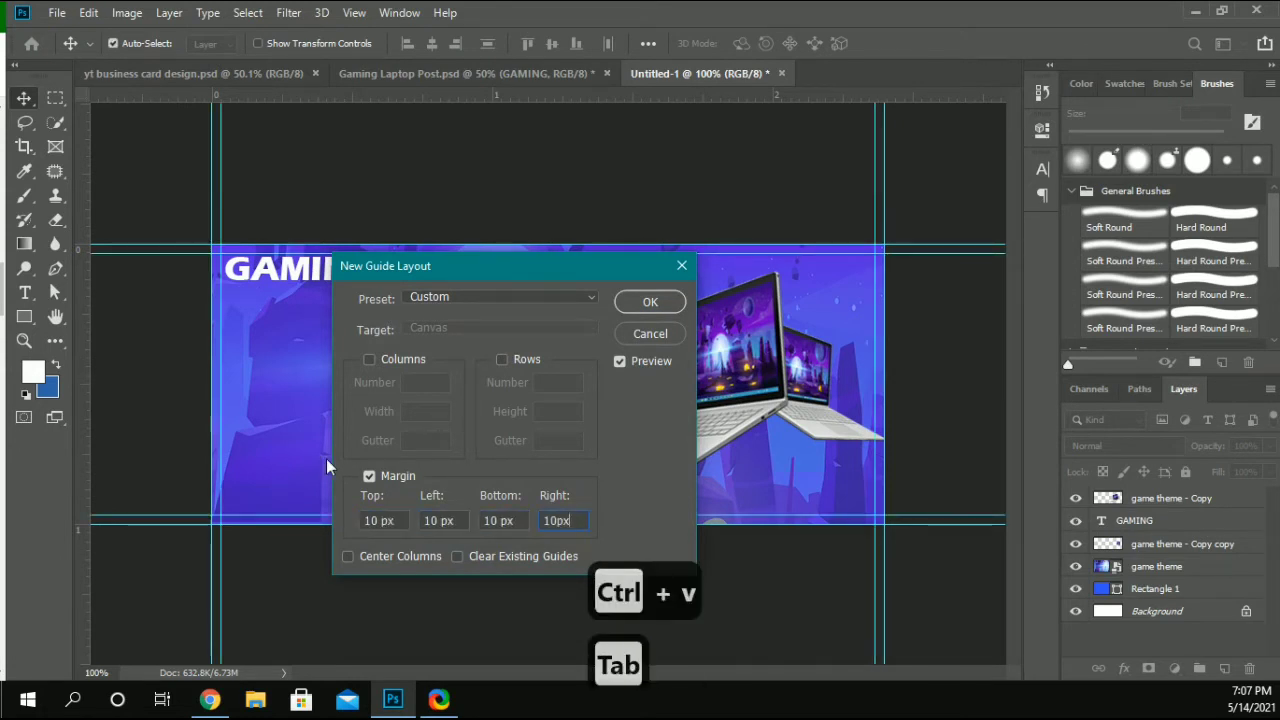
{"action": "key", "text": "Return"}
{"action": "left_click_drag", "start_coordinate": [262, 274], "coordinate": [258, 271]}
Step: Copy the Laptop text from Gaming Laptop Post.psd into the banner, below the GAMING heading
{"action": "left_click", "coordinate": [412, 76]}
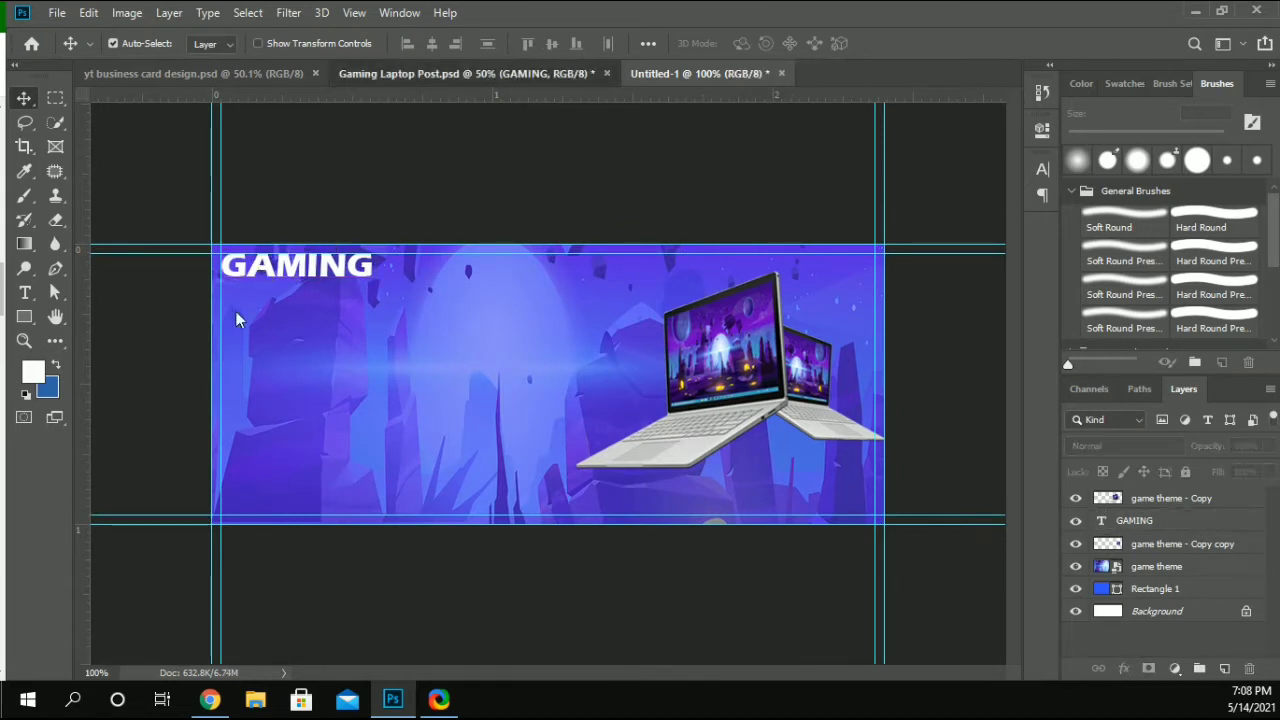
{"action": "left_click_drag", "start_coordinate": [368, 196], "coordinate": [332, 284]}
{"action": "key", "text": "ctrl+t"}
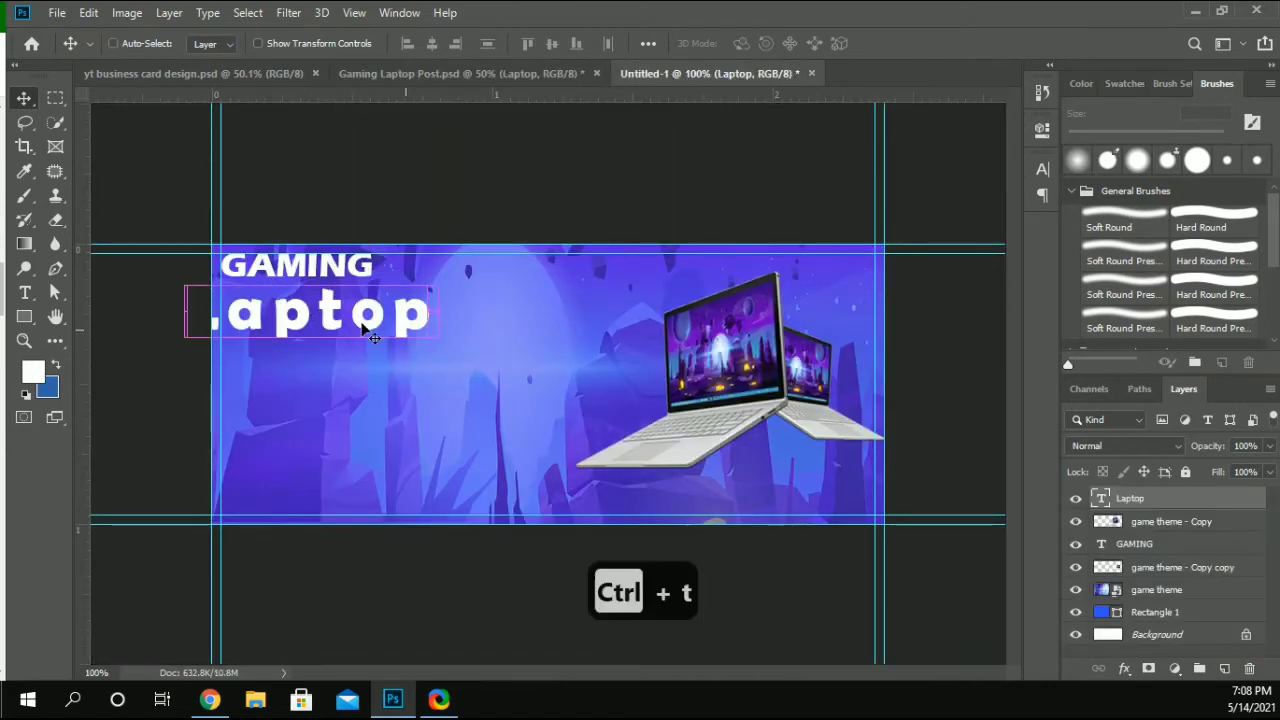
{"action": "left_click_drag", "start_coordinate": [184, 276], "coordinate": [235, 288]}
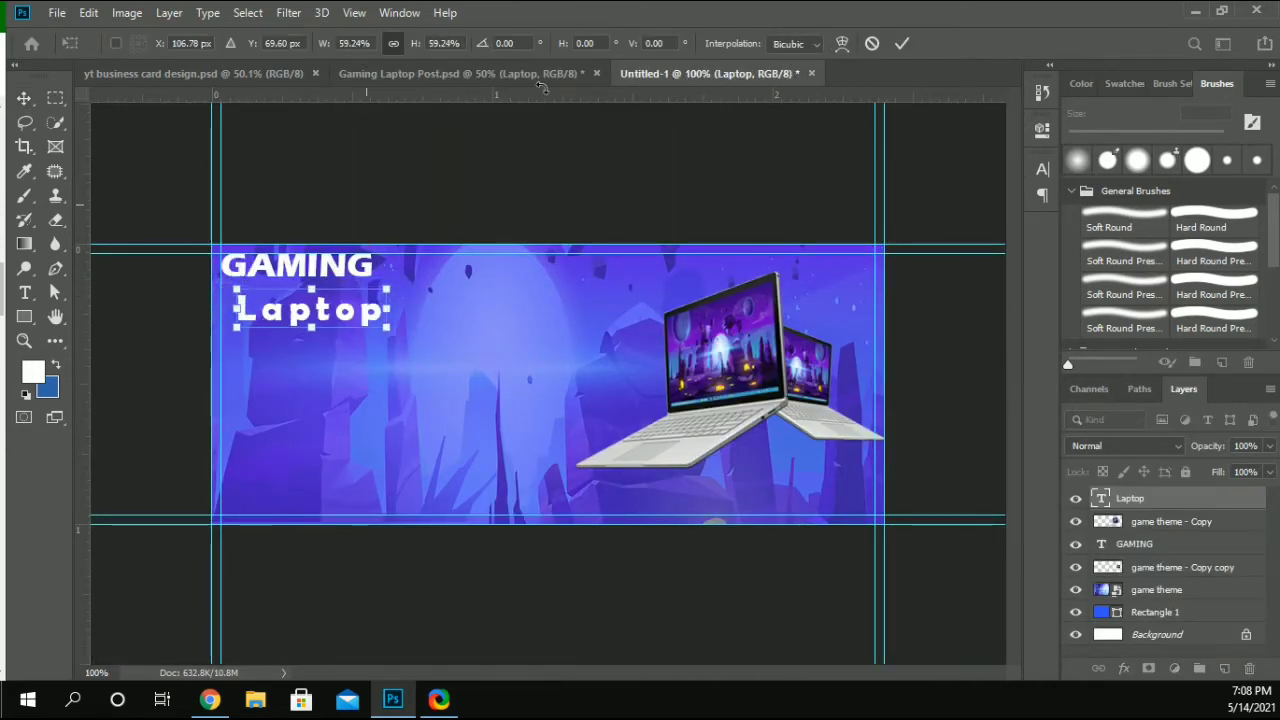
{"action": "left_click", "coordinate": [559, 74]}
{"action": "left_click", "coordinate": [650, 74]}
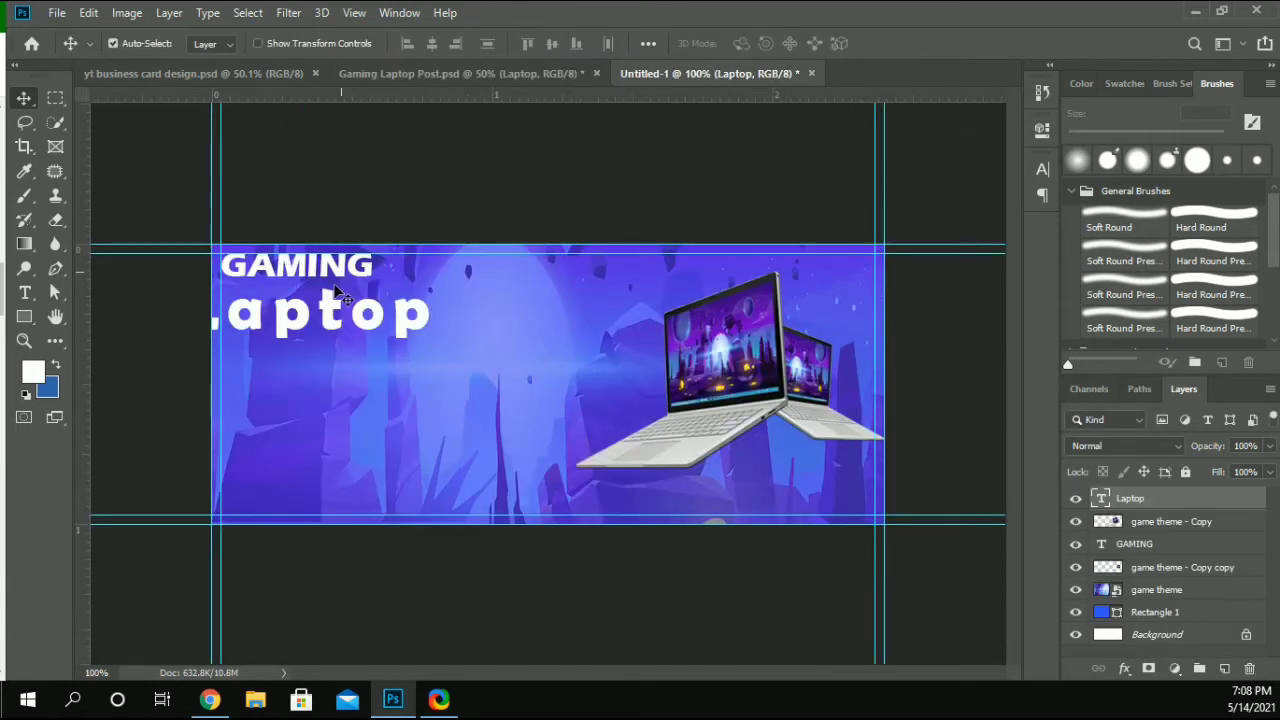
Step: Scale the Laptop text to about 46% and align it with the left margin guide under the GAMING heading
{"action": "left_click_drag", "start_coordinate": [325, 313], "coordinate": [337, 315]}
{"action": "key", "text": "ctrl+t"}
{"action": "left_click_drag", "start_coordinate": [186, 312], "coordinate": [289, 303]}
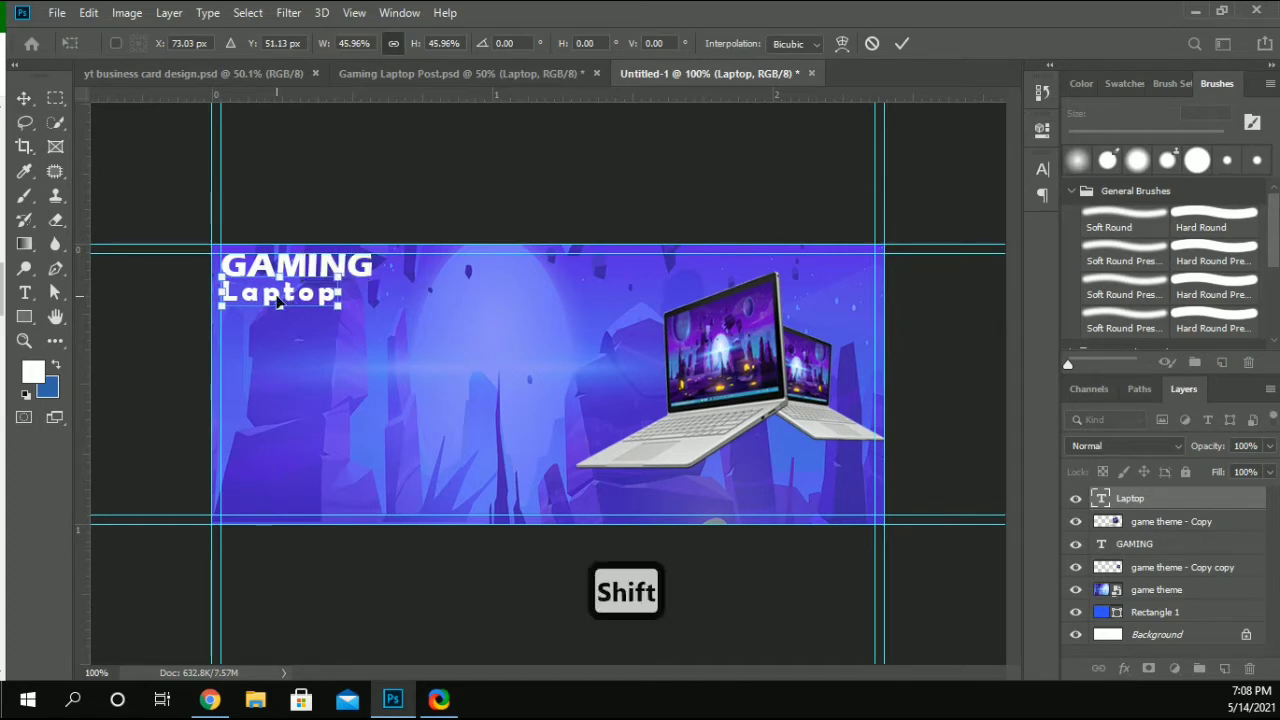
Step: Nudge the Laptop text down to leave a small gap below the GAMING heading and apply the transform
{"action": "key", "text": "Down"}
{"action": "key", "text": "Down"}
{"action": "key", "text": "shift+Down"}
{"action": "key", "text": "shift+Down"}
{"action": "key", "text": "shift+Down"}
{"action": "key", "text": "shift+Down"}
{"action": "key", "text": "Up"}
{"action": "key", "text": "Up"}
{"action": "key", "text": "Up"}
{"action": "key", "text": "Up"}
{"action": "key", "text": "Up"}
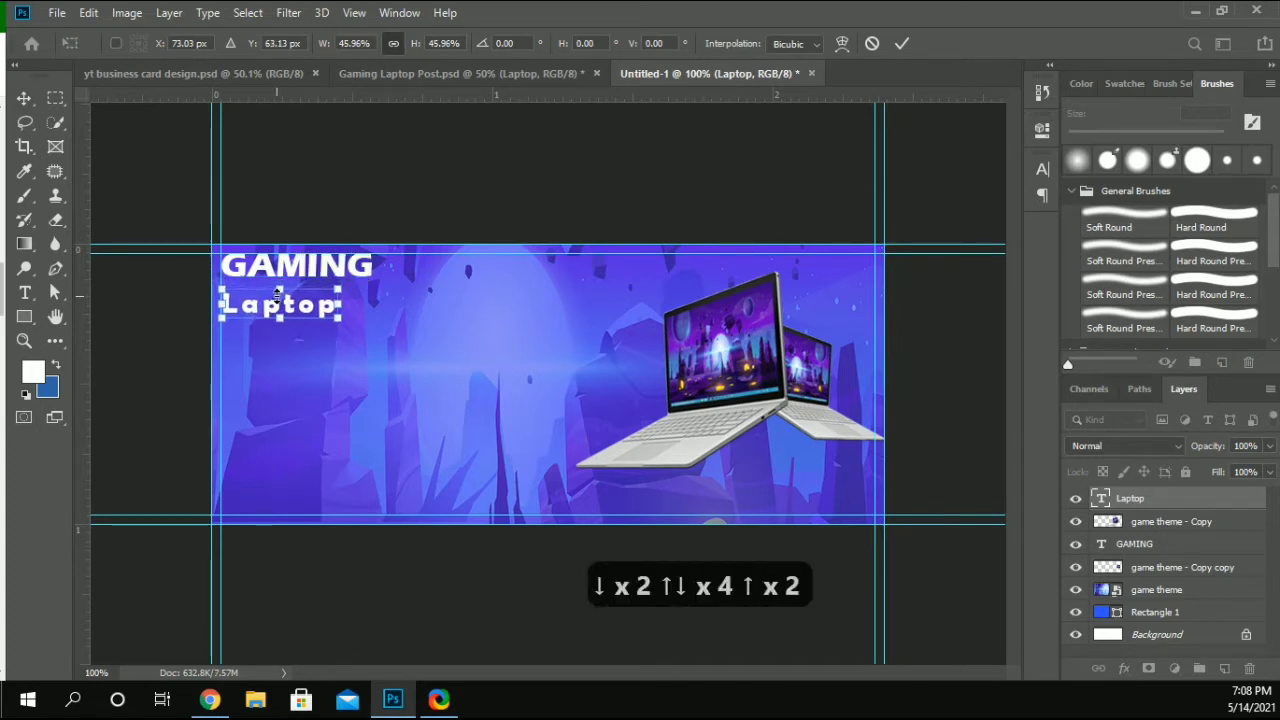
{"action": "key", "text": "Return"}
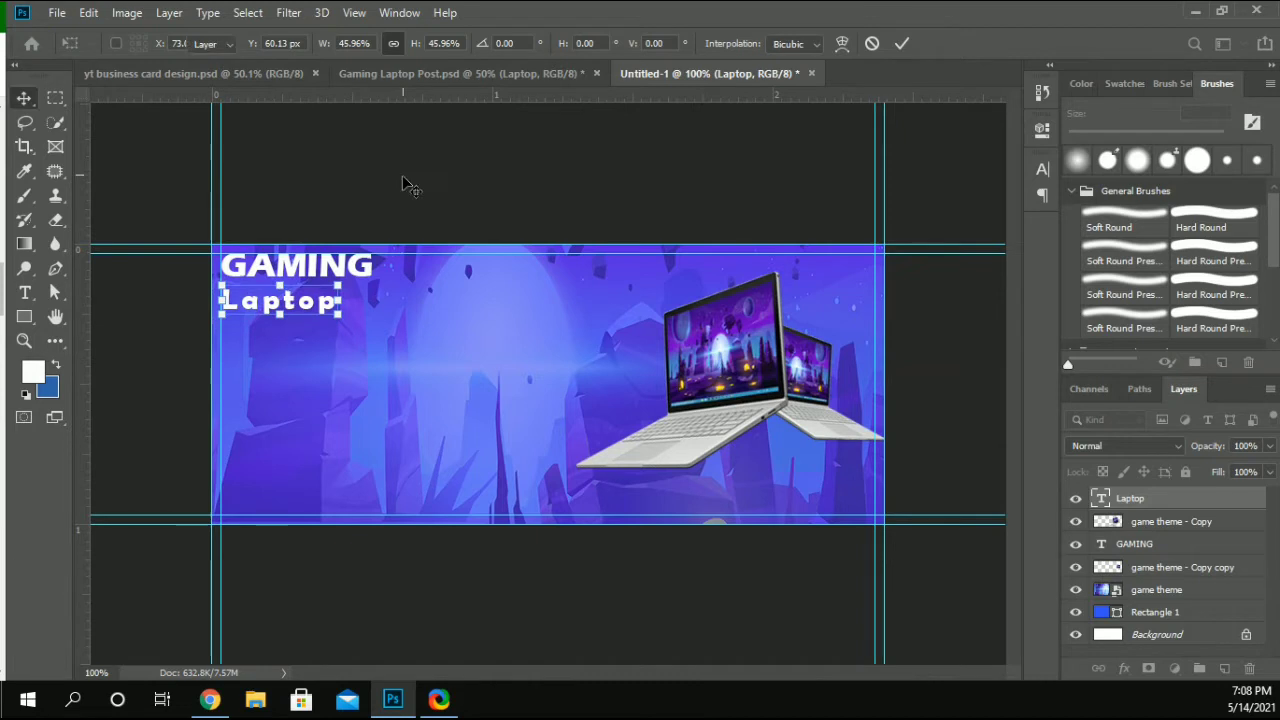
Step: Enlarge the GAMING heading to about 112%, keeping its upper-left corner on the margin guides
{"action": "left_click", "coordinate": [365, 270]}
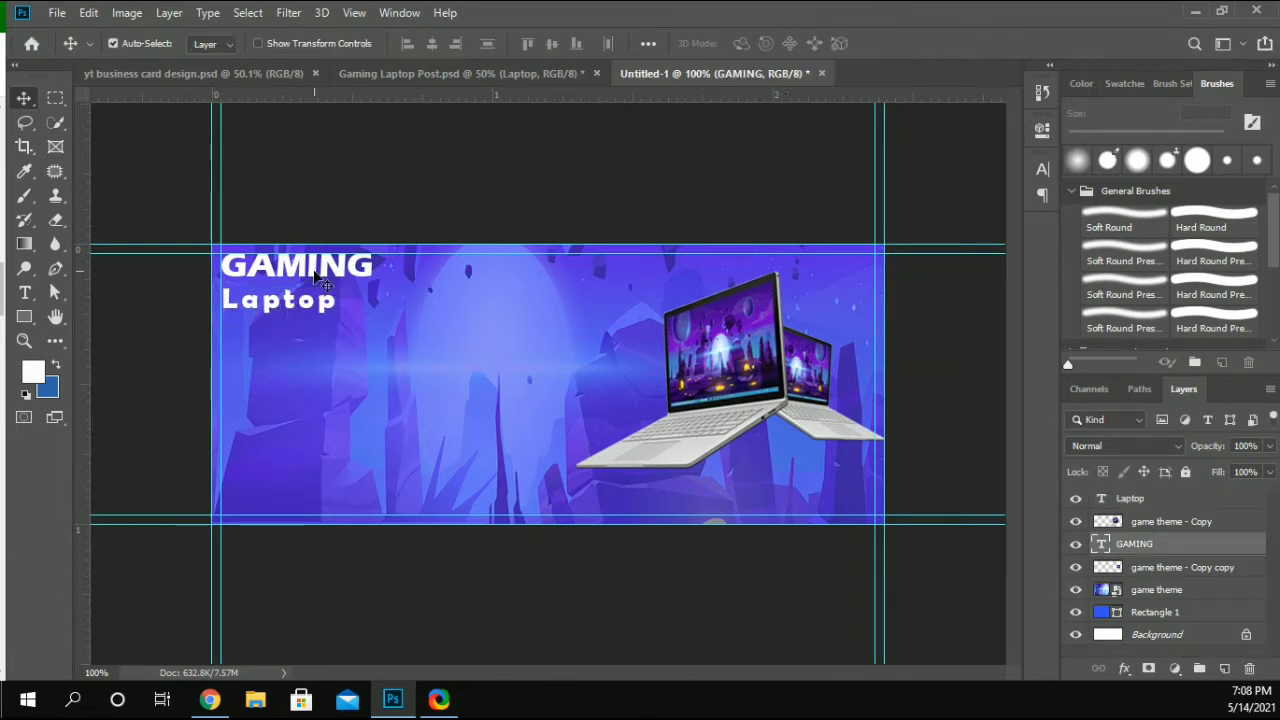
{"action": "key", "text": "ctrl+t"}
{"action": "left_click_drag", "start_coordinate": [370, 285], "coordinate": [391, 289]}
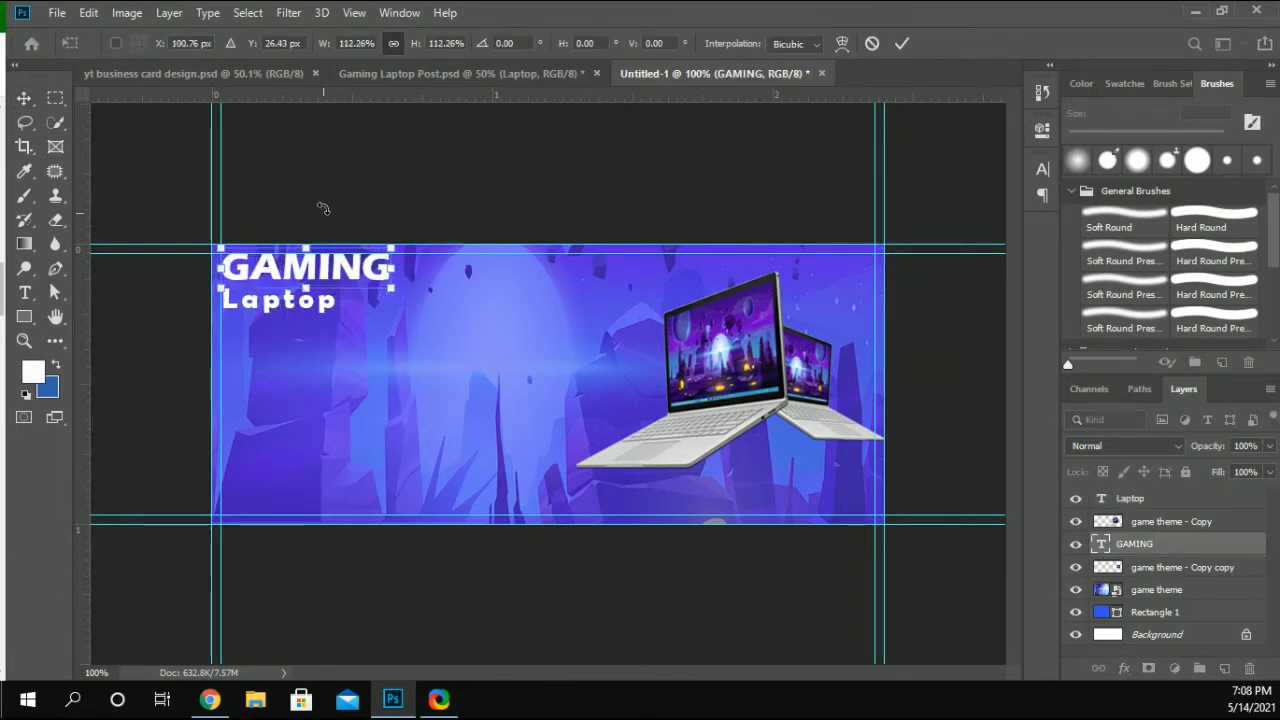
{"action": "key", "text": "Return"}
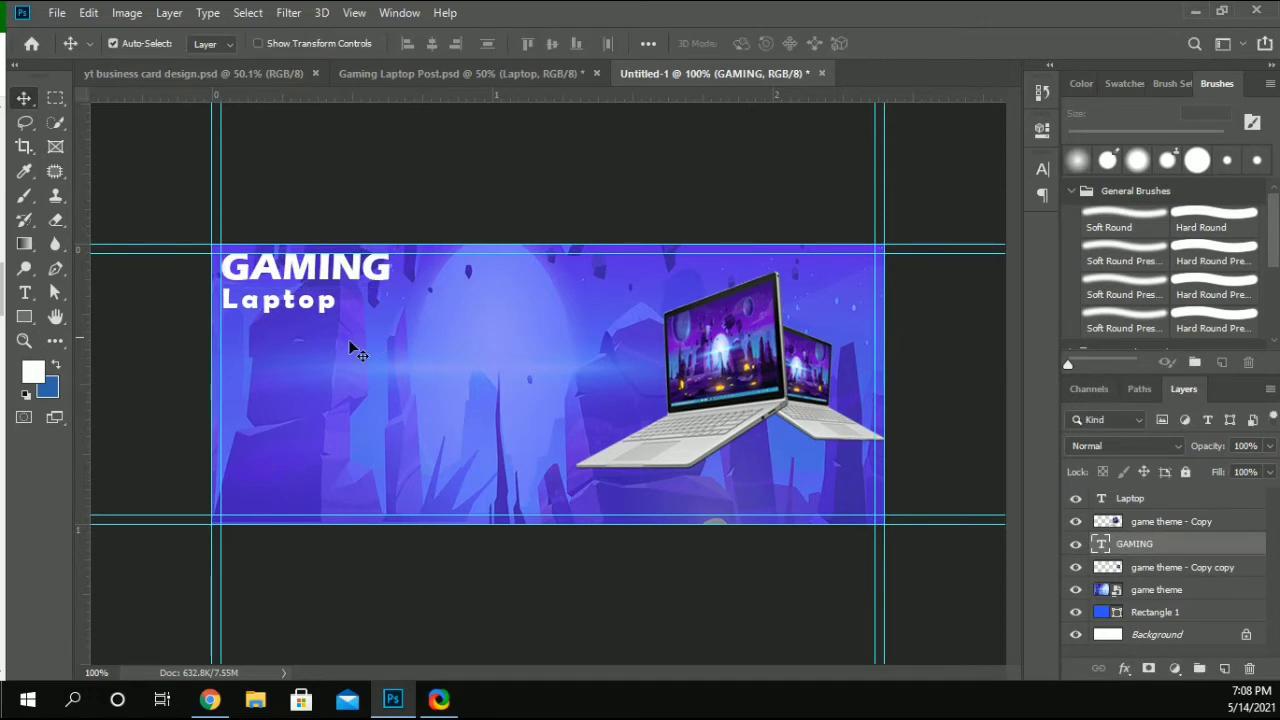
Step: Try to copy the four social media icons from Gaming Laptop Post.psd and paste them into the banner
{"action": "left_click", "coordinate": [402, 76]}
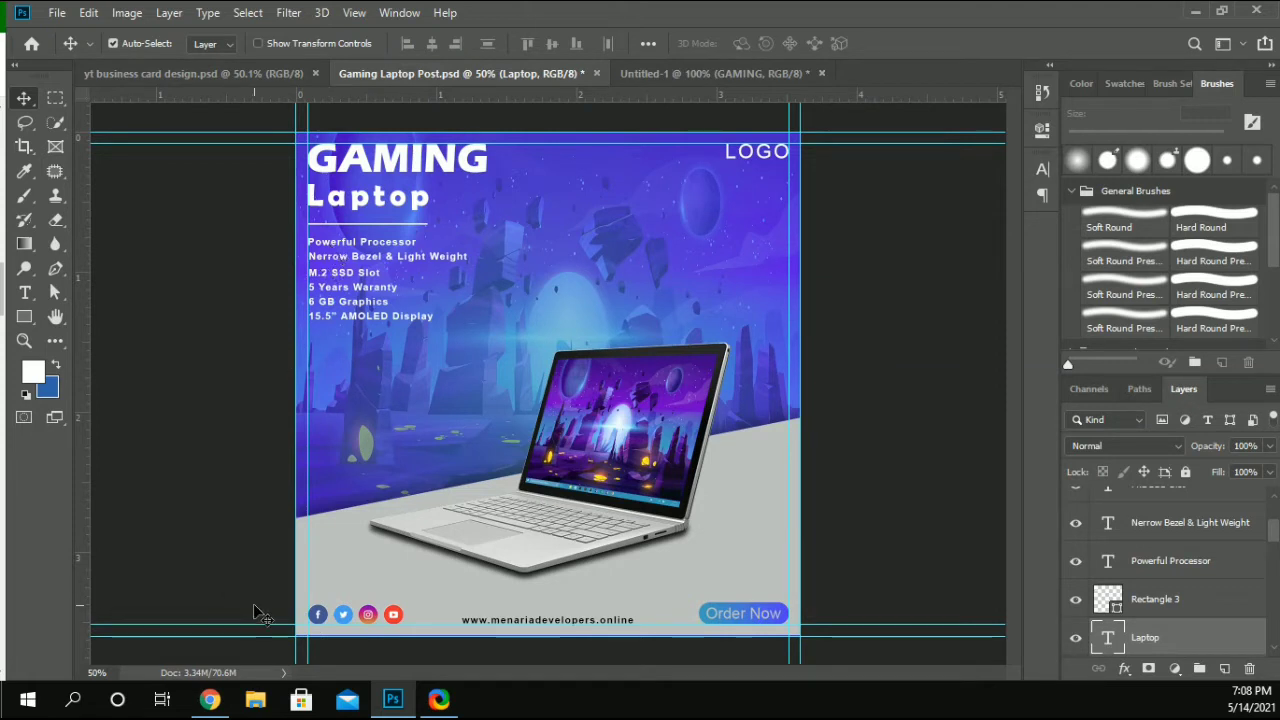
{"action": "left_click_drag", "start_coordinate": [281, 605], "coordinate": [400, 634]}
{"action": "key", "text": "shift"}
{"action": "key", "text": "ctrl+c"}
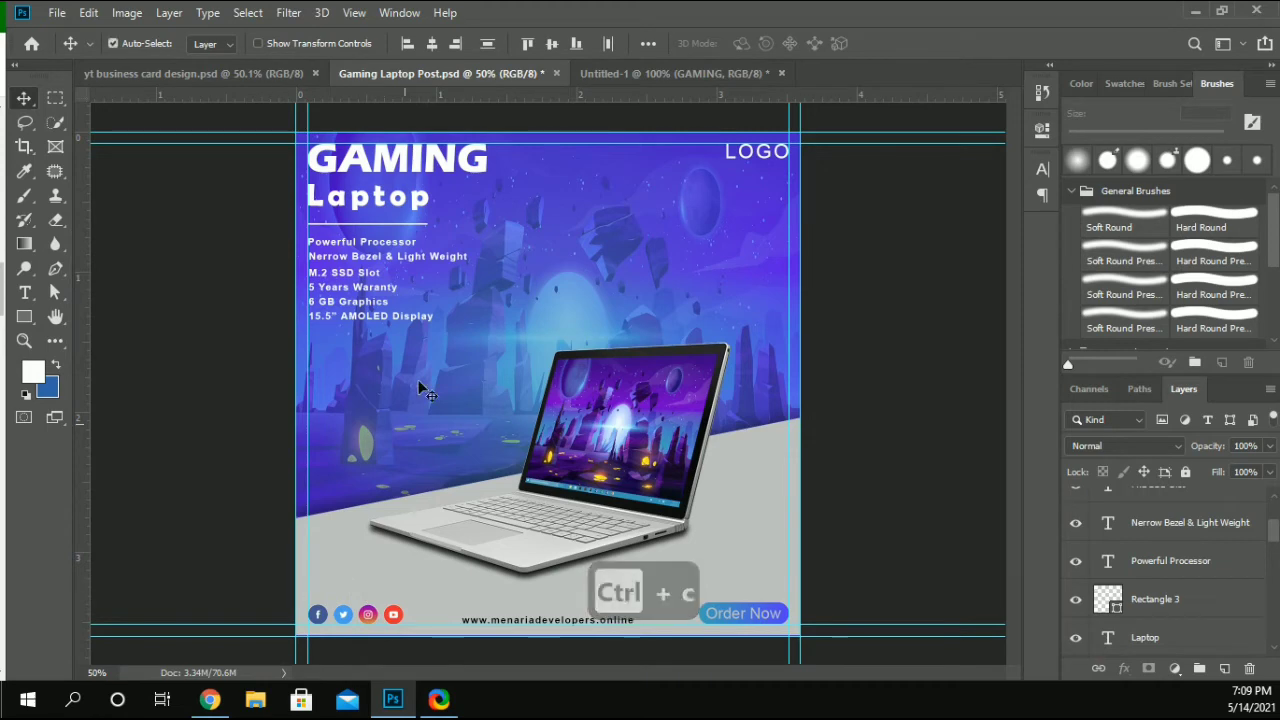
{"action": "left_click", "coordinate": [620, 73]}
{"action": "left_click", "coordinate": [452, 333]}
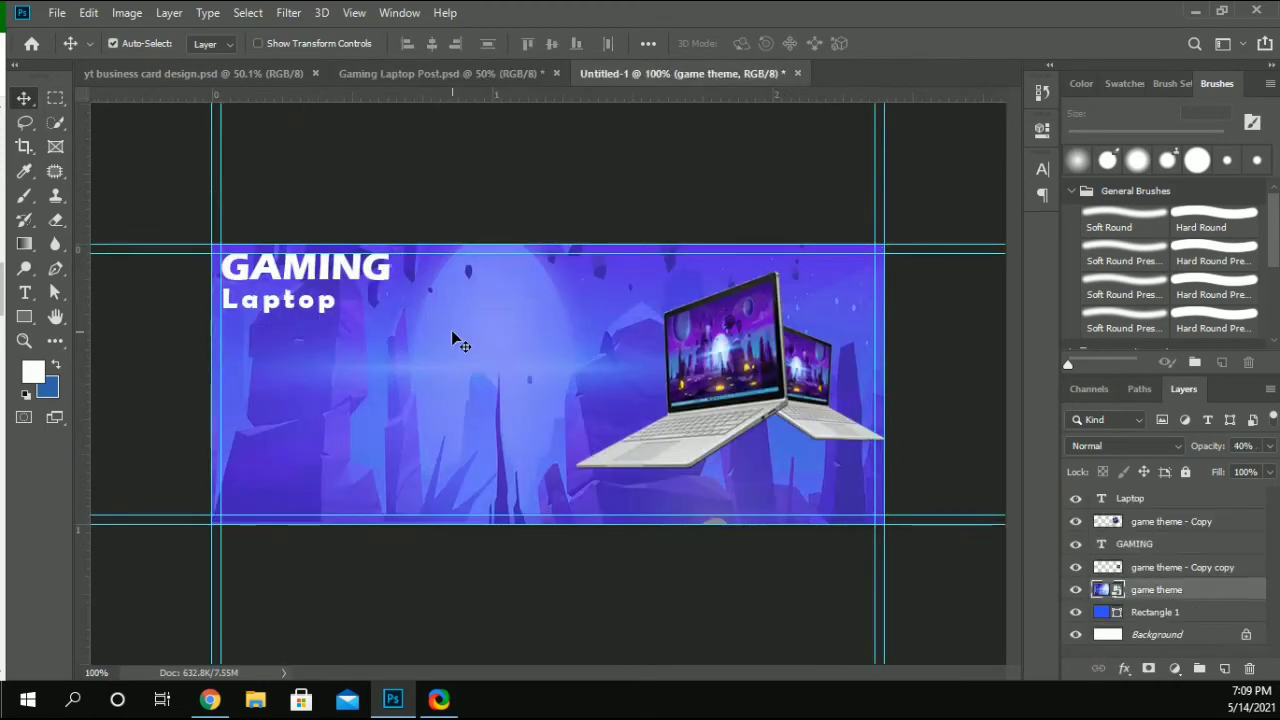
{"action": "key", "text": "ctrl+v"}
{"action": "key", "text": "ctrl+z"}
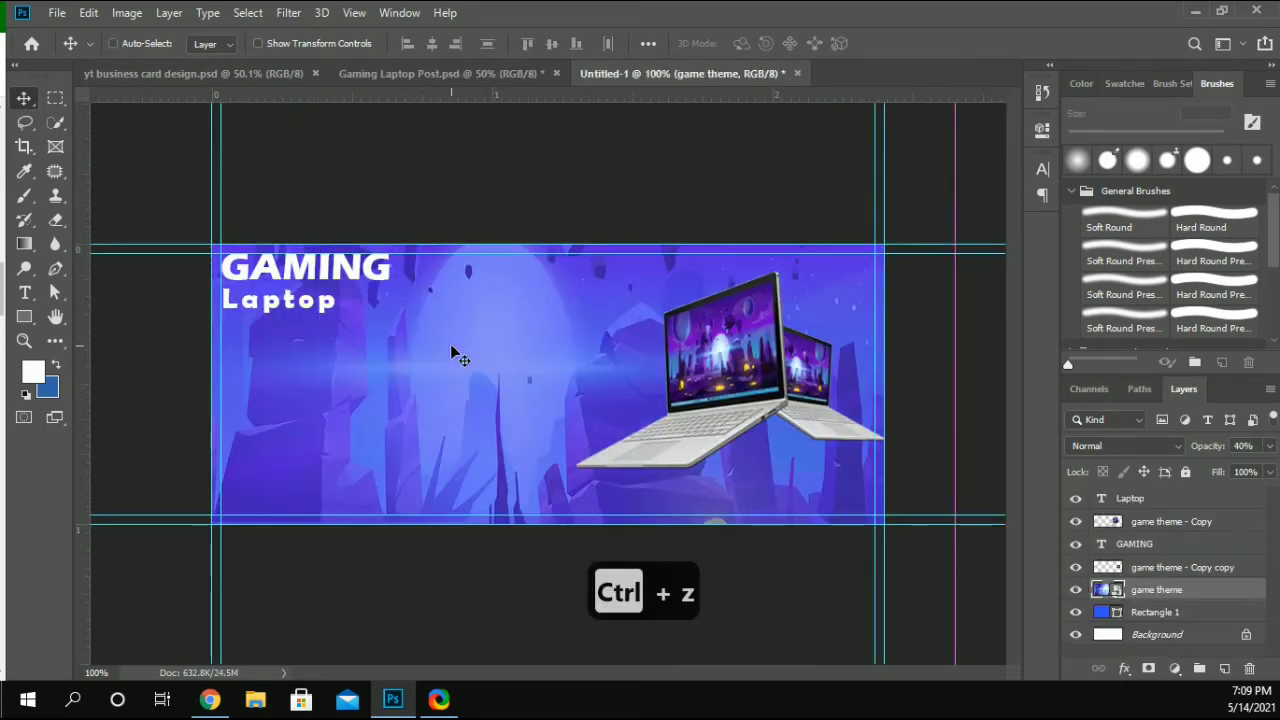
Step: Bring the four social media icons from Gaming Laptop Post.psd into the banner and fit them in its lower-right margin corner
{"action": "left_click", "coordinate": [409, 75]}
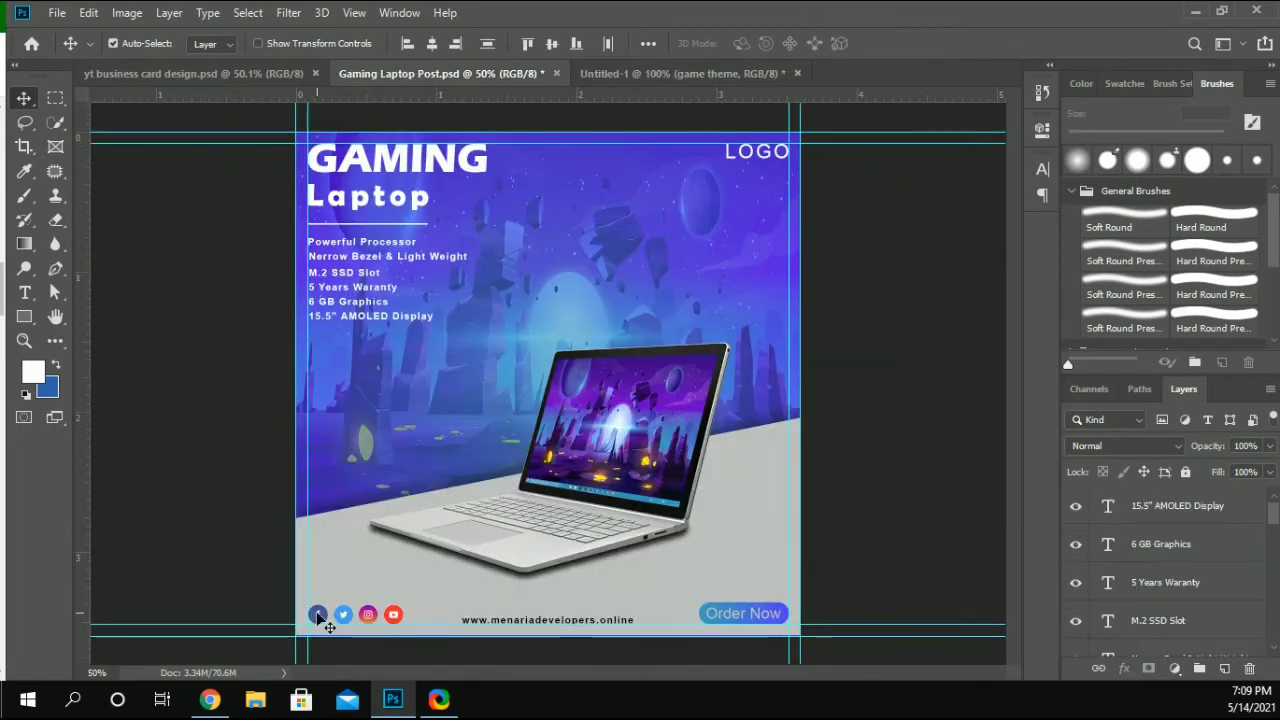
{"action": "left_click", "coordinate": [214, 549]}
{"action": "left_click", "coordinate": [318, 616]}
{"action": "left_click", "coordinate": [346, 617], "text": "shift"}
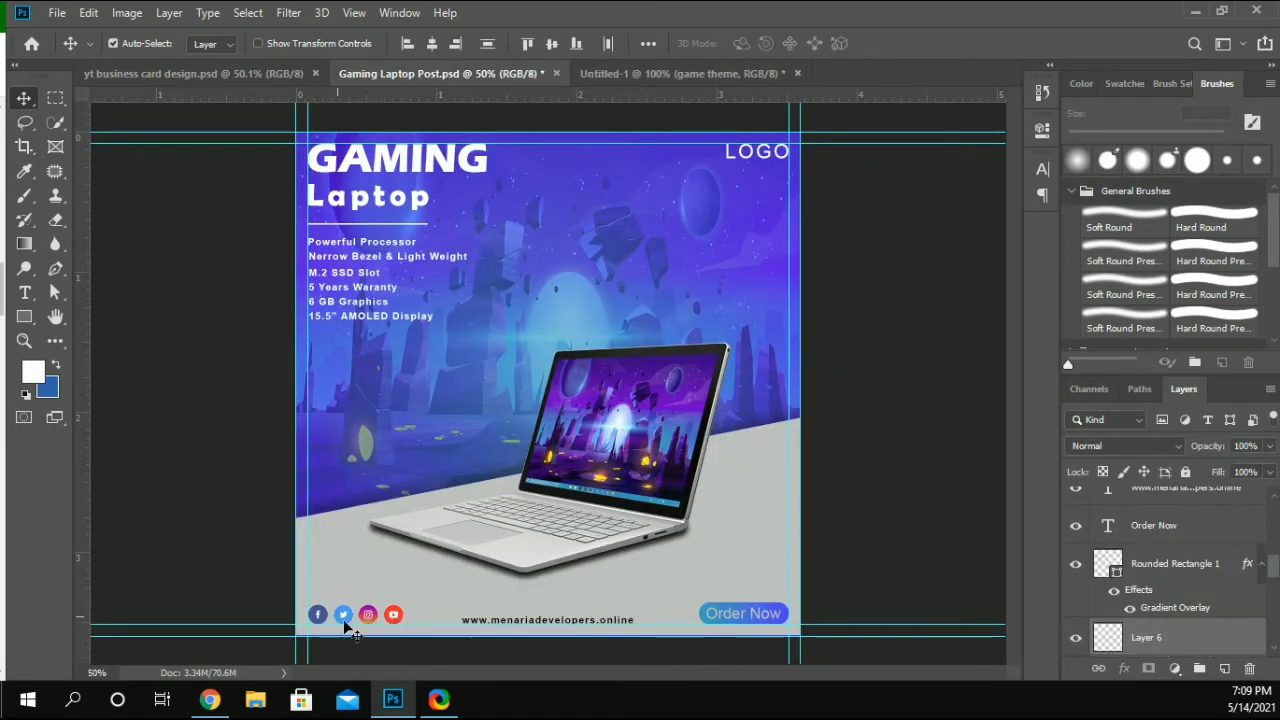
{"action": "left_click_drag", "start_coordinate": [344, 621], "coordinate": [565, 311]}
{"action": "left_click_drag", "start_coordinate": [450, 375], "coordinate": [826, 500]}
{"action": "key", "text": "ctrl+t"}
{"action": "key", "text": "Return"}
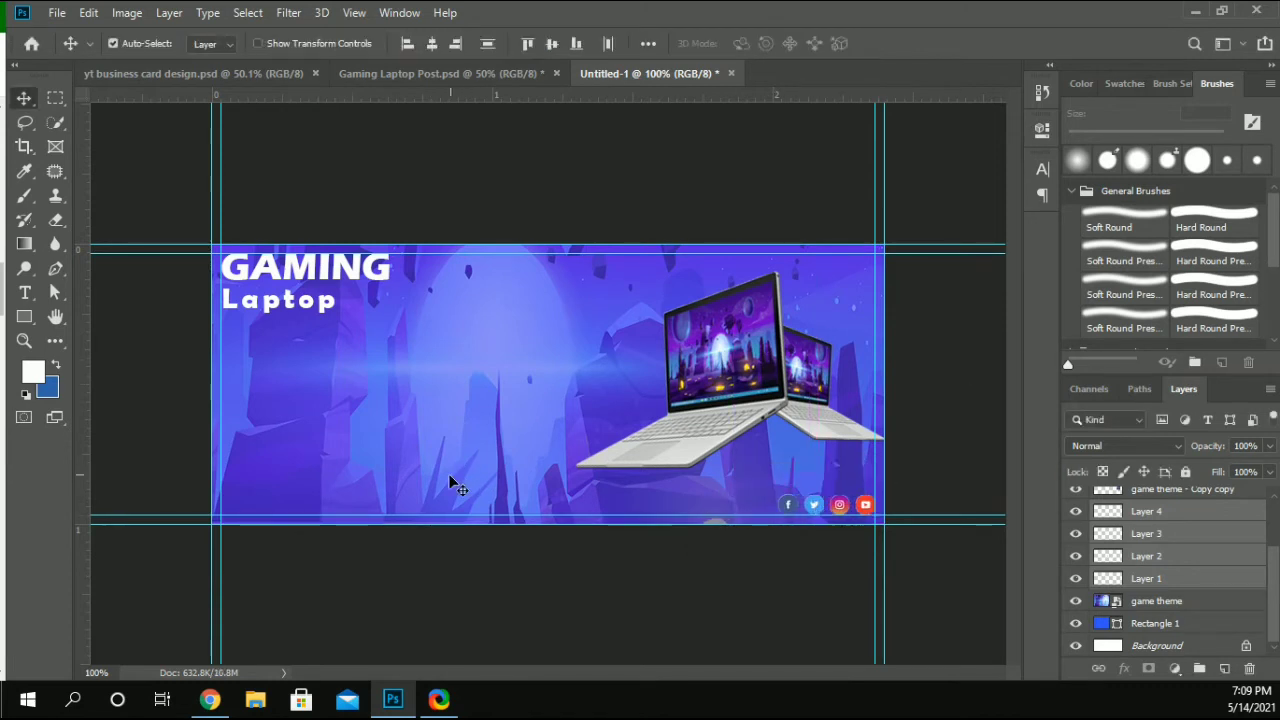
Step: Copy the Order Now text and its rounded rectangle from Gaming Laptop Post.psd, then scale them down in the banner's lower-left area
{"action": "left_click", "coordinate": [459, 74]}
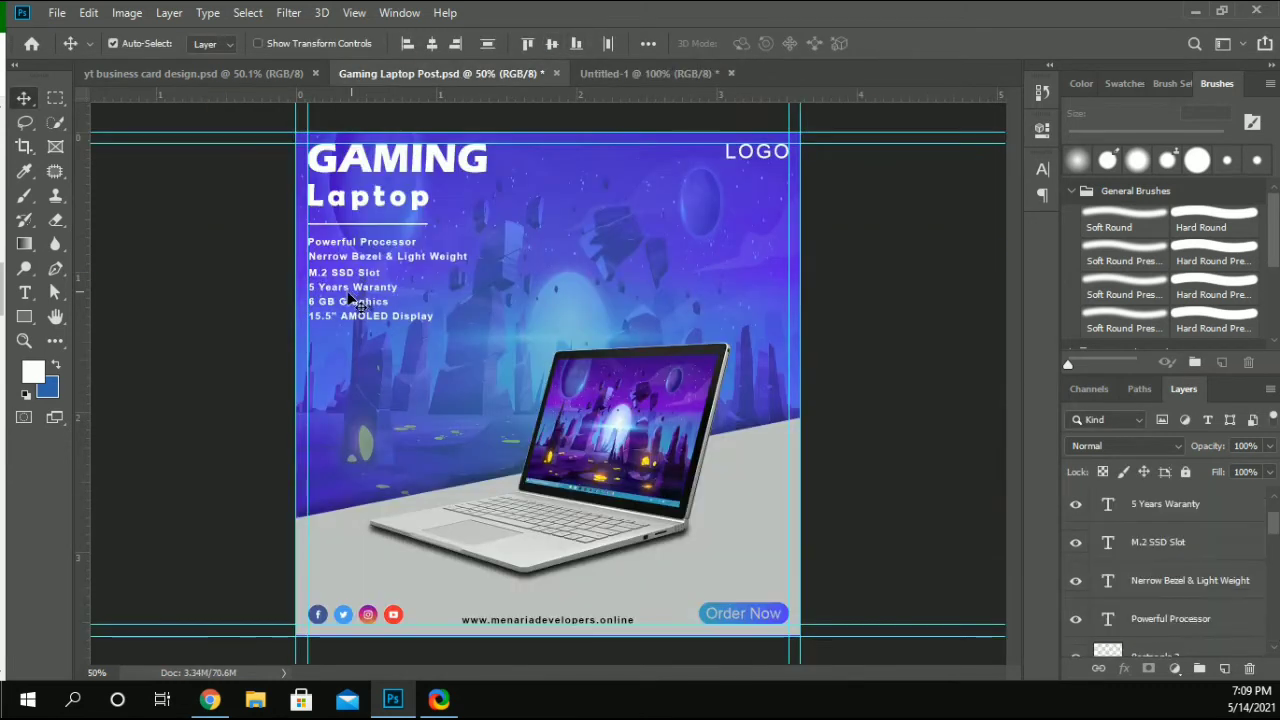
{"action": "left_click", "coordinate": [735, 605]}
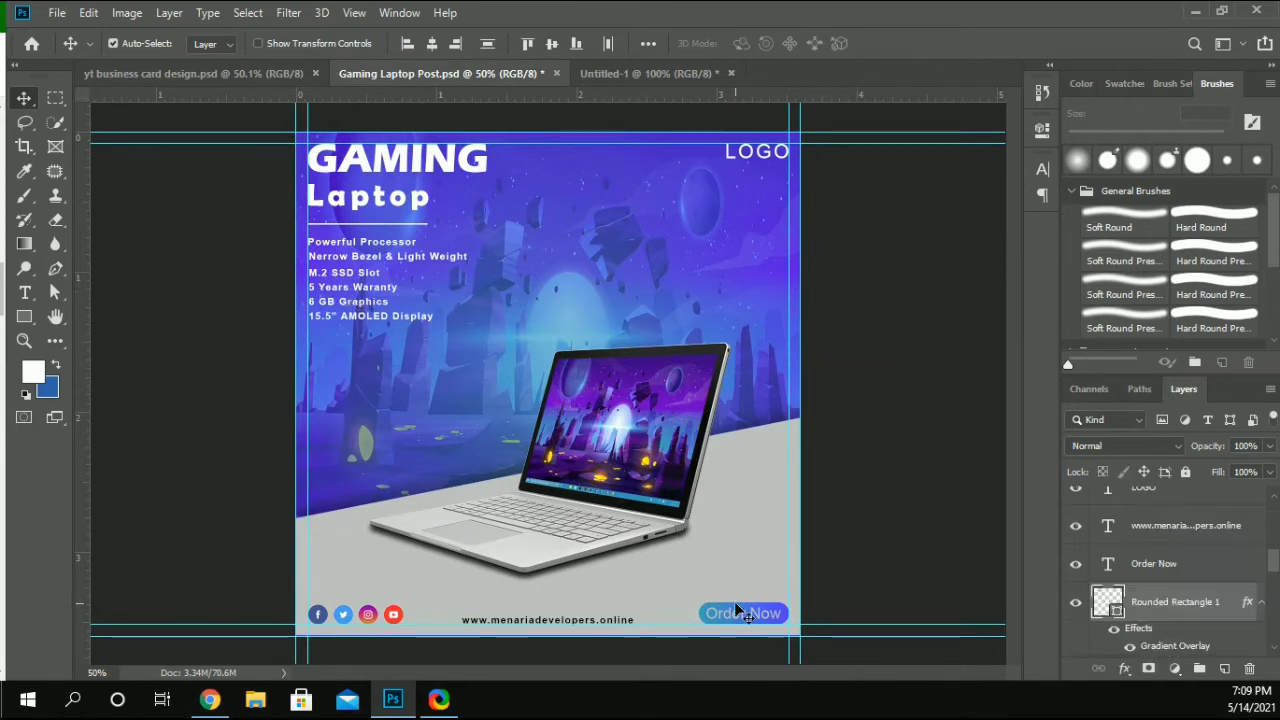
{"action": "left_click", "coordinate": [727, 616], "text": "shift"}
{"action": "left_click_drag", "start_coordinate": [729, 620], "coordinate": [414, 401]}
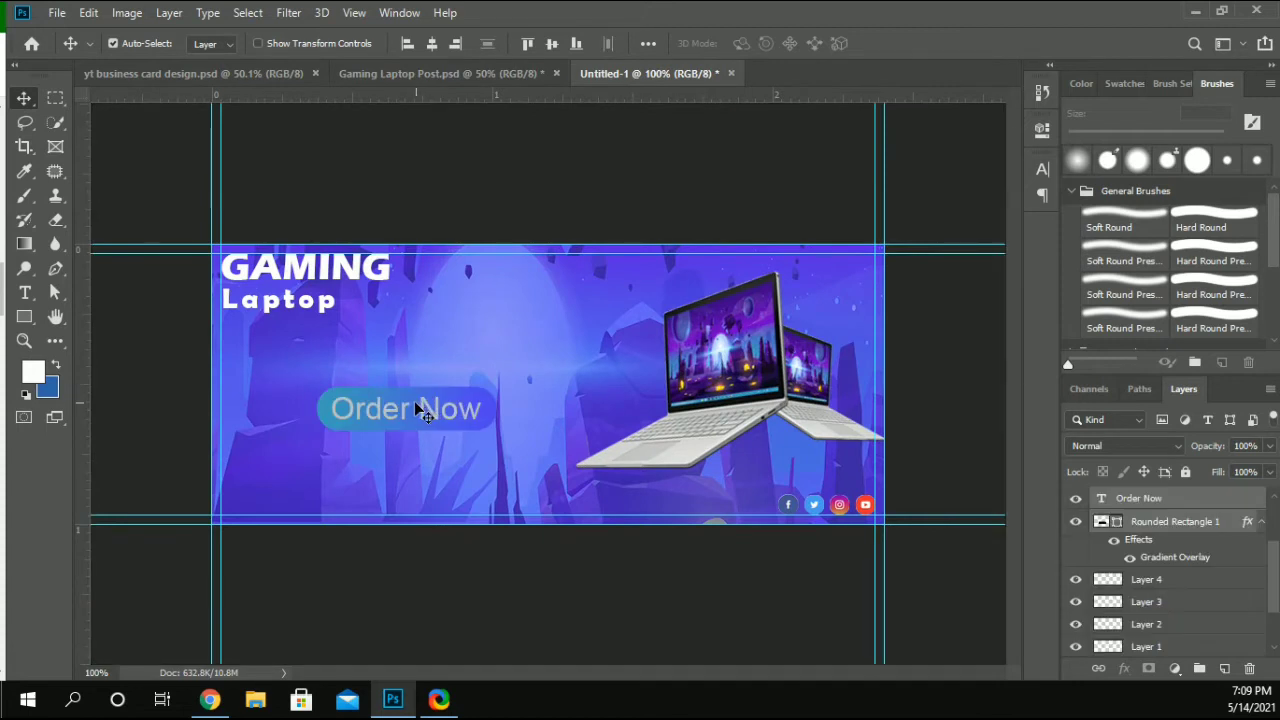
{"action": "key", "text": "ctrl+t"}
{"action": "left_click_drag", "start_coordinate": [500, 406], "coordinate": [390, 460]}
{"action": "key", "text": "Return"}
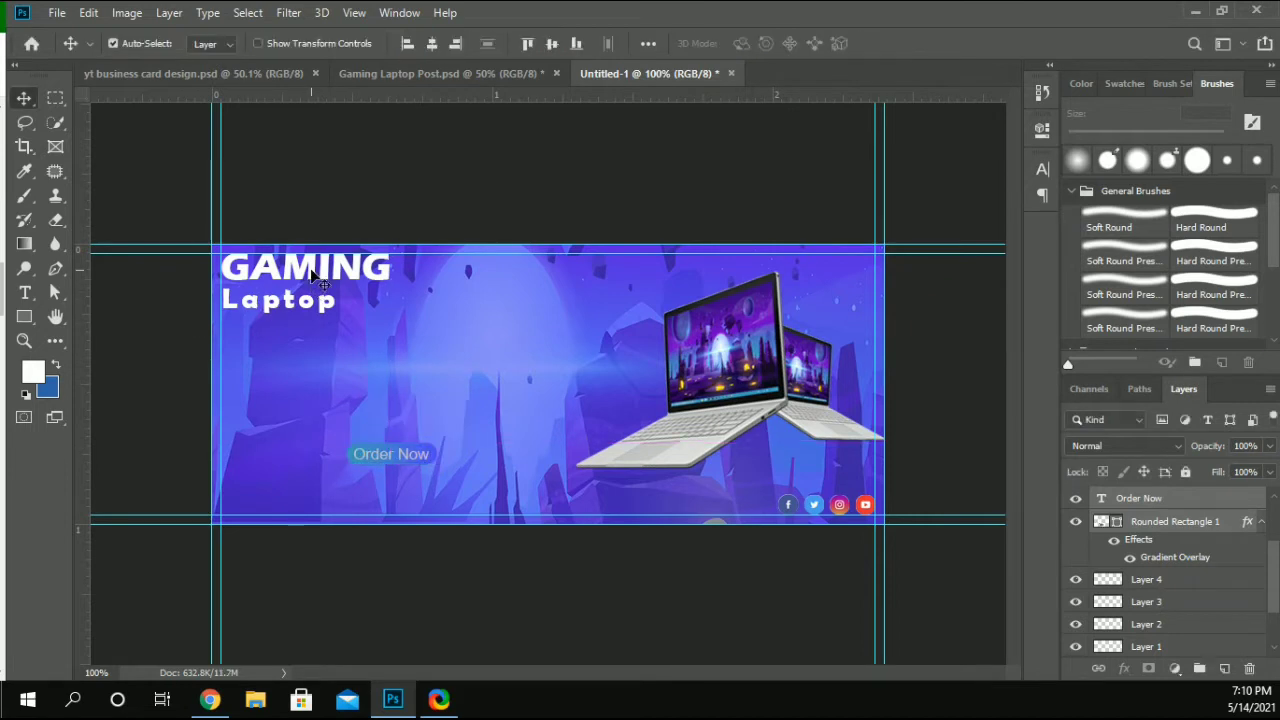
Step: Move the GAMING and Laptop texts so both are stacked and centered above the Order Now button
{"action": "left_click_drag", "start_coordinate": [313, 276], "coordinate": [400, 308]}
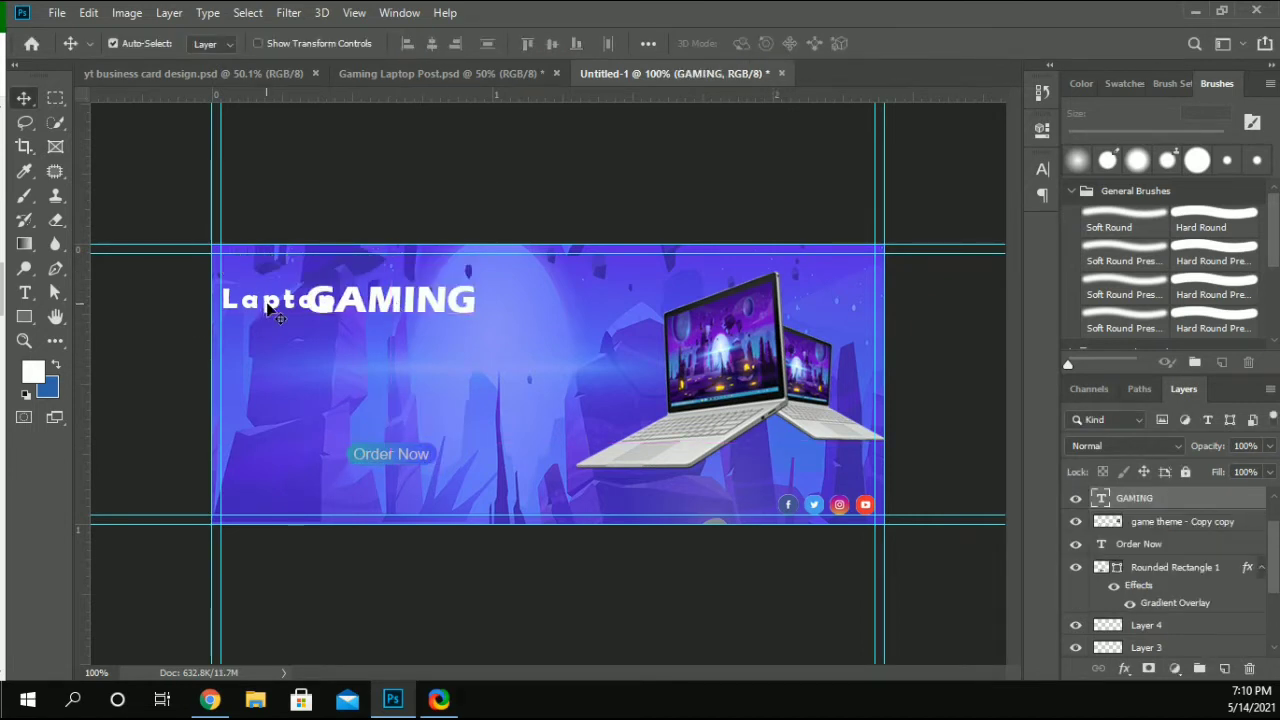
{"action": "left_click_drag", "start_coordinate": [270, 308], "coordinate": [379, 342]}
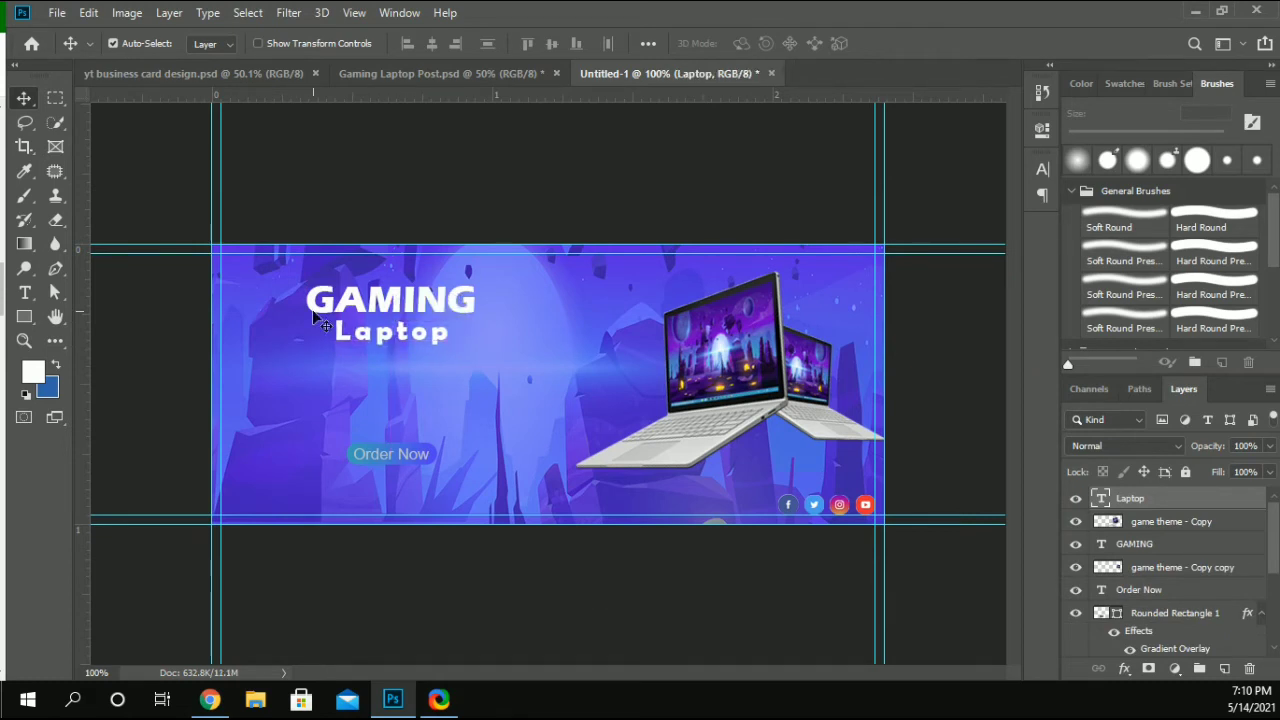
{"action": "left_click", "coordinate": [522, 180]}
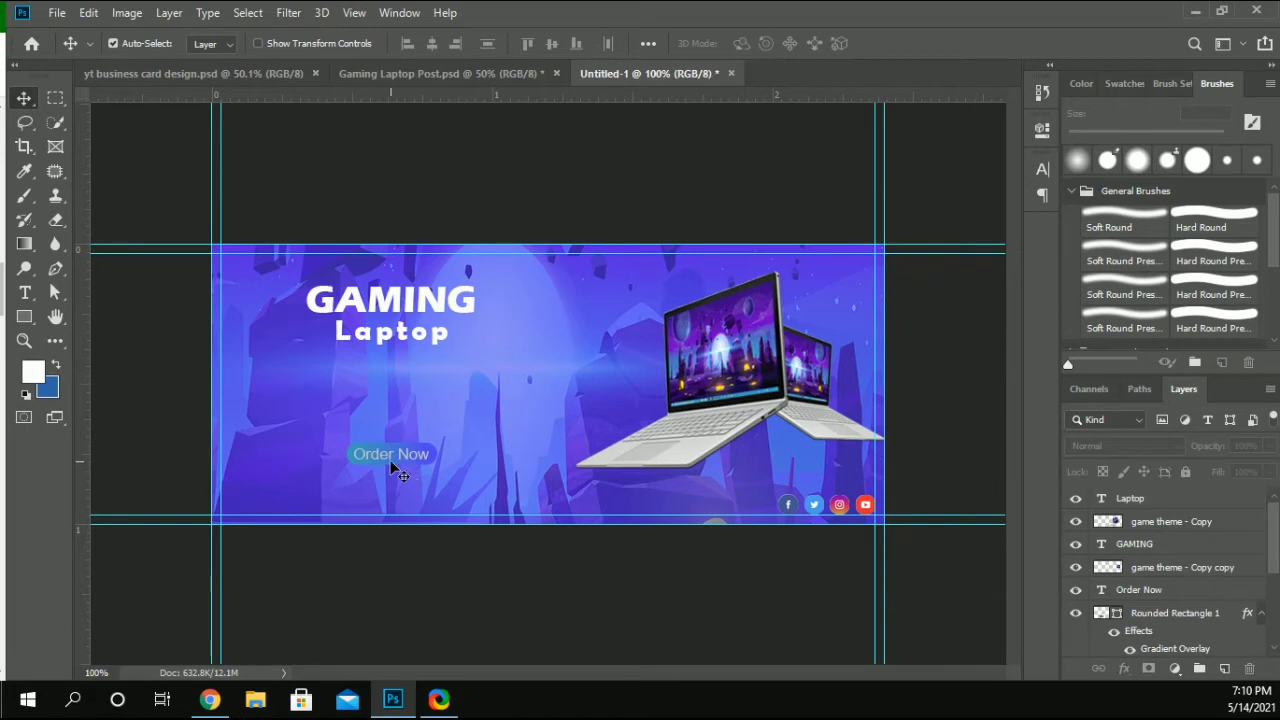
Step: Copy the LOGO text from Gaming Laptop Post.psd and scale it to about 47% in the banner's upper-right corner
{"action": "left_click", "coordinate": [475, 77]}
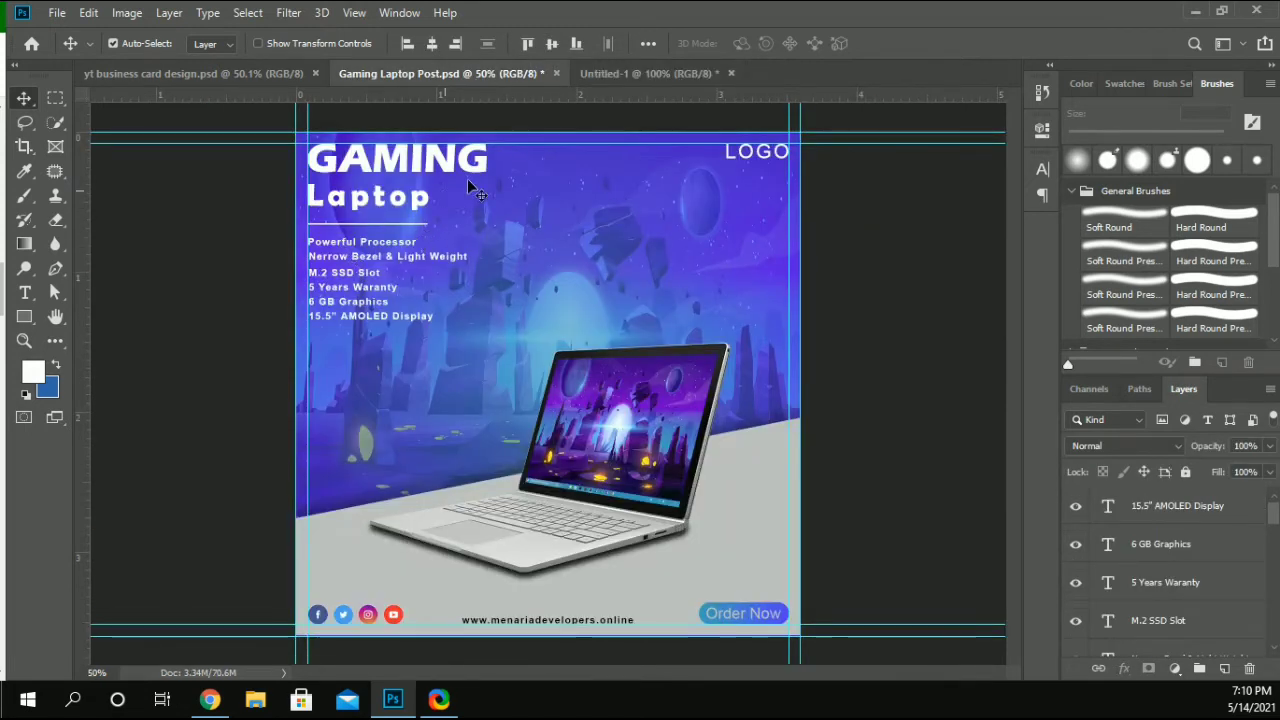
{"action": "left_click_drag", "start_coordinate": [775, 165], "coordinate": [851, 263]}
{"action": "key", "text": "ctrl+t"}
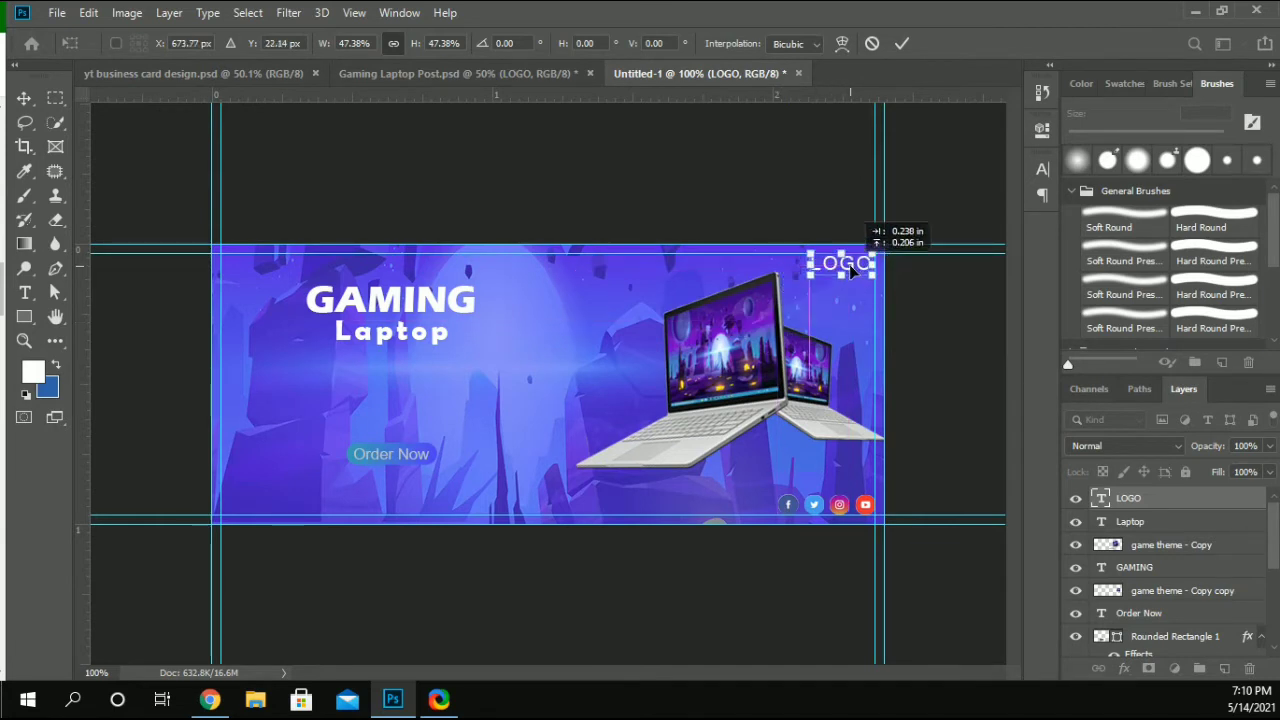
{"action": "left_click", "coordinate": [464, 153]}
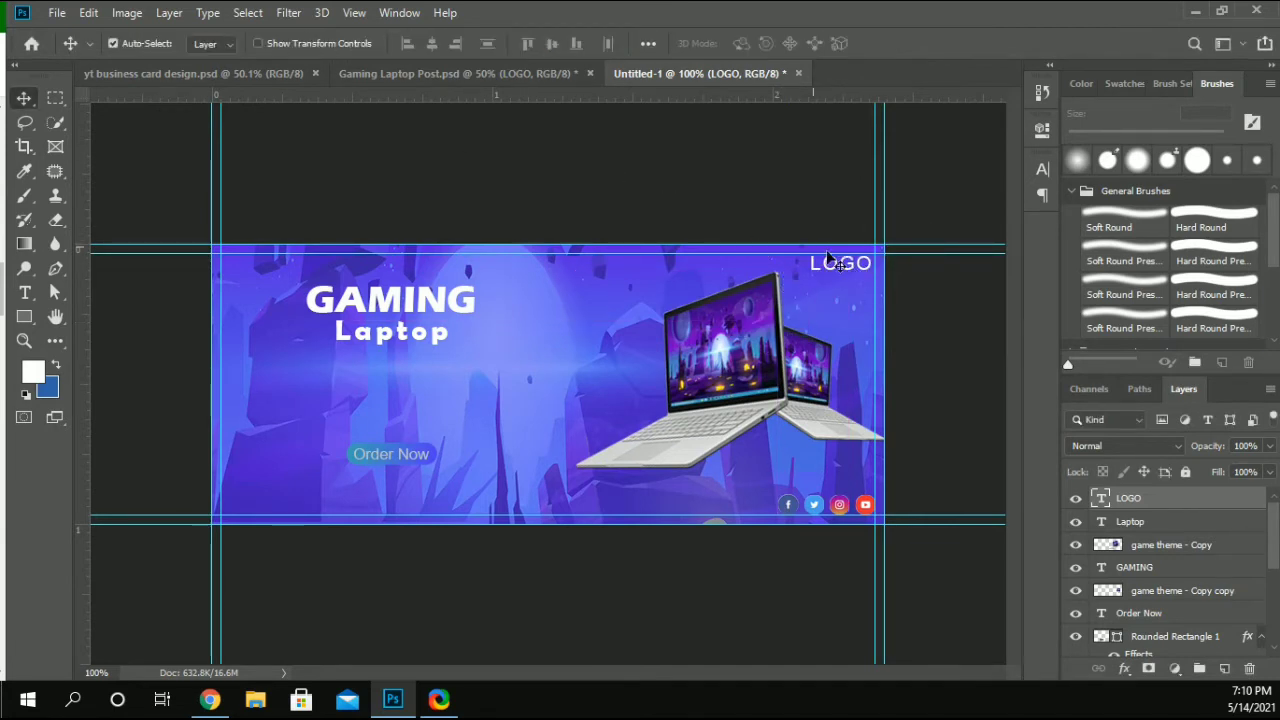
Step: Nudge the LOGO text right and up against the margin guides, then deselect it
{"action": "key", "text": "Right"}
{"action": "key", "text": "Right"}
{"action": "key", "text": "Right"}
{"action": "key", "text": "Right"}
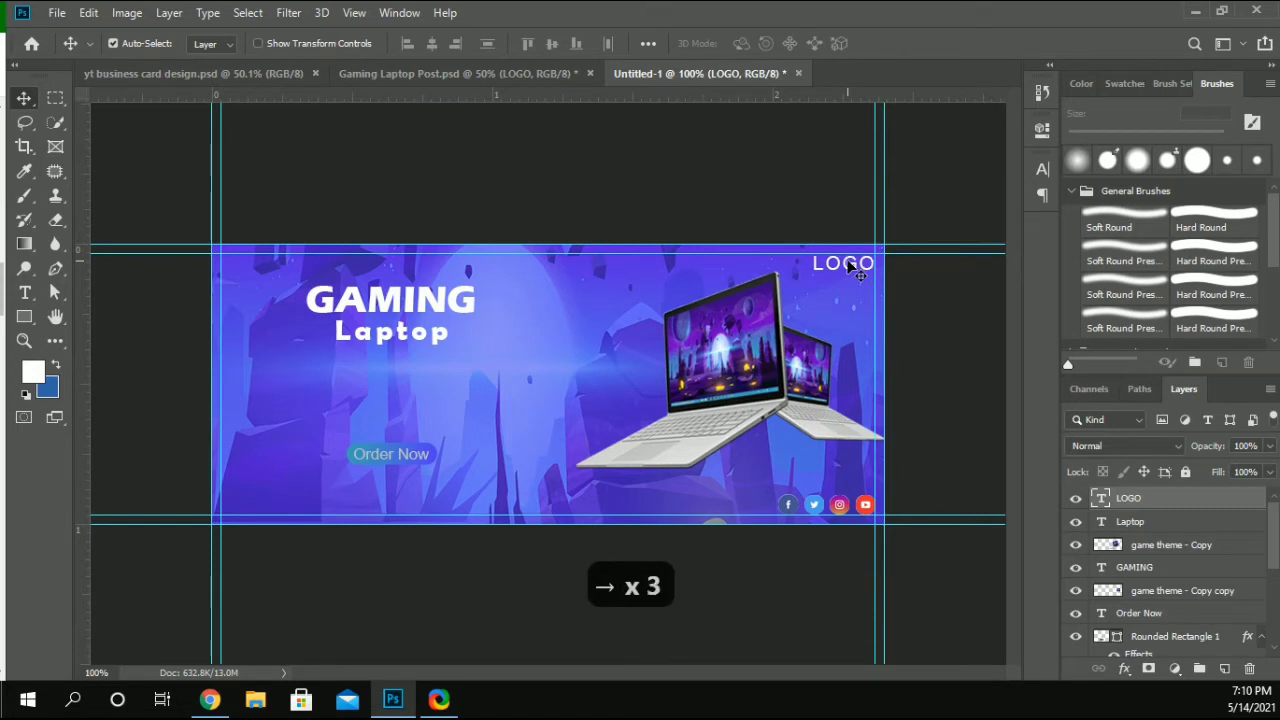
{"action": "key", "text": "Up"}
{"action": "key", "text": "Up"}
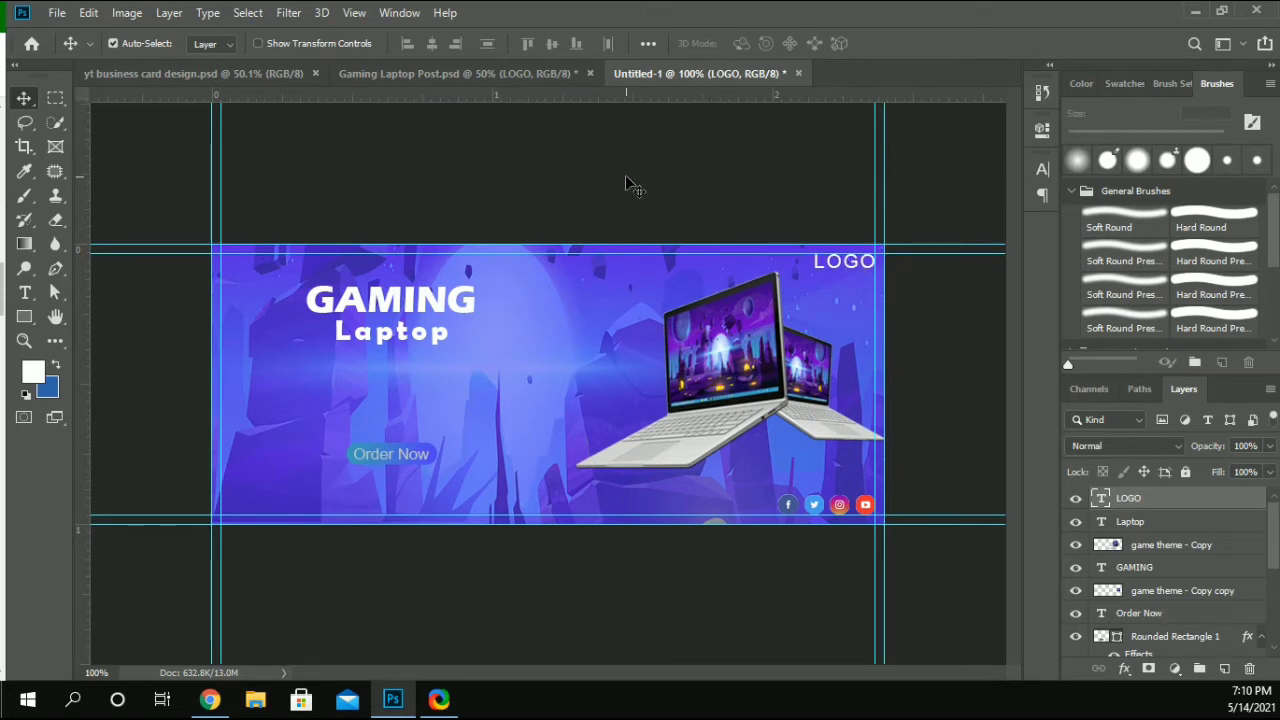
{"action": "left_click", "coordinate": [627, 180]}
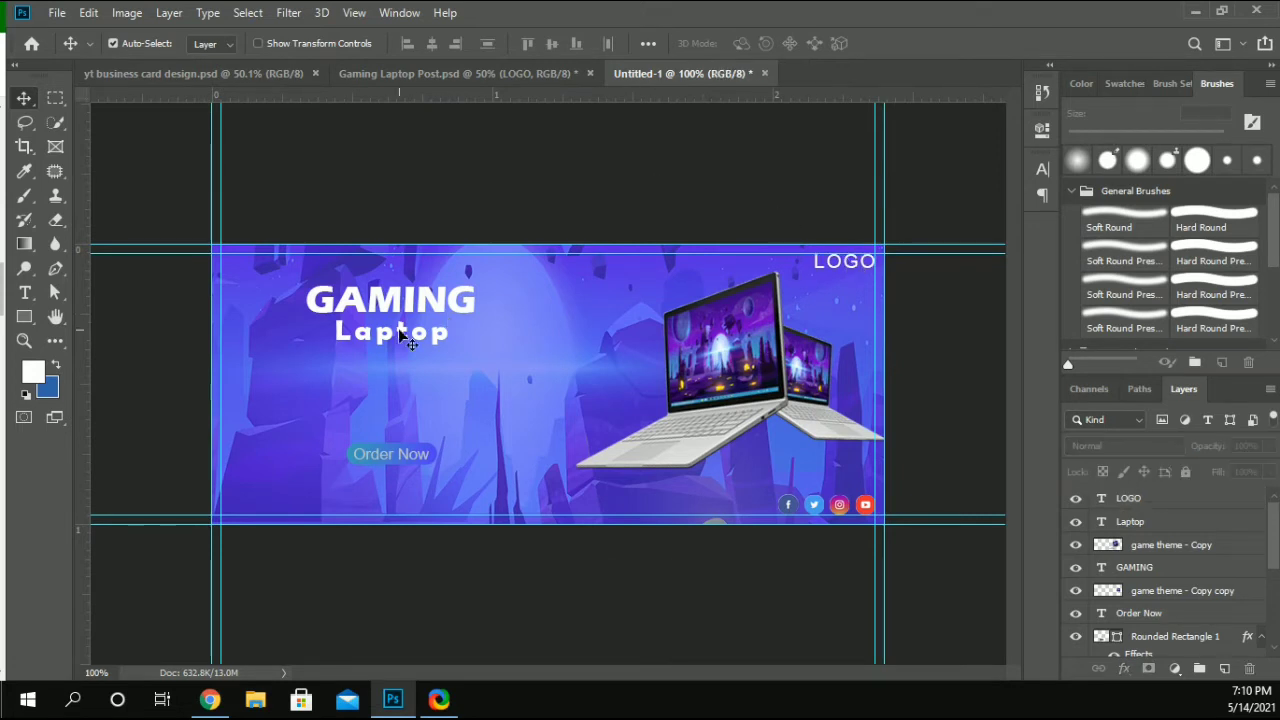
Step: Add a black drop shadow with 4 px distance and 50 px size to the Order Now button's rounded rectangle, adjusting the shadow's opacity
{"action": "left_click", "coordinate": [399, 450]}
{"action": "left_click", "coordinate": [1122, 668]}
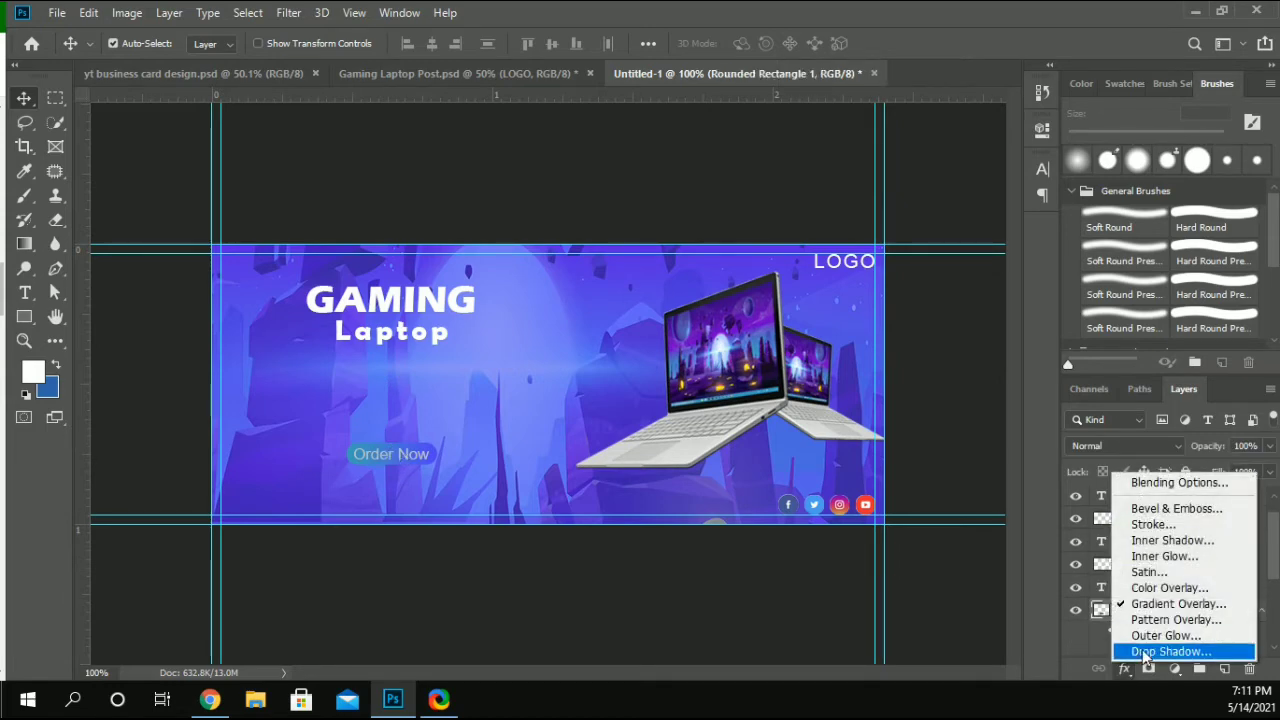
{"action": "left_click", "coordinate": [1145, 651]}
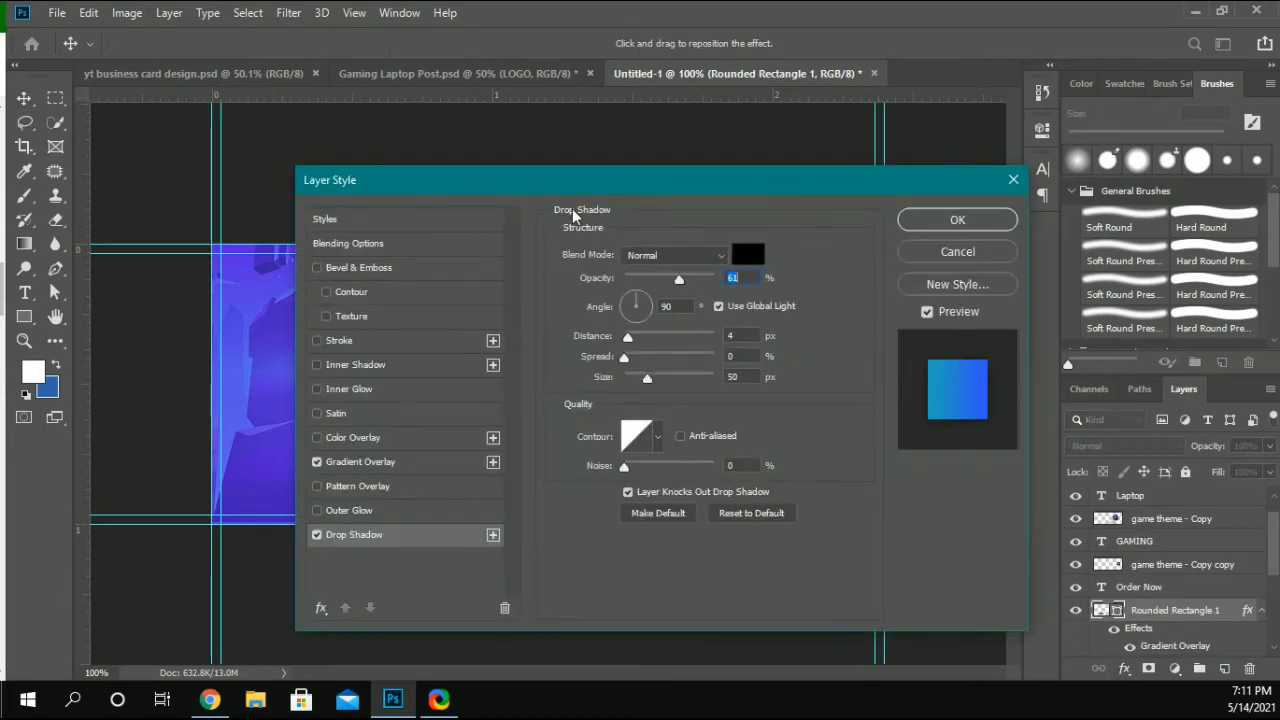
{"action": "left_click_drag", "start_coordinate": [582, 180], "coordinate": [756, 168]}
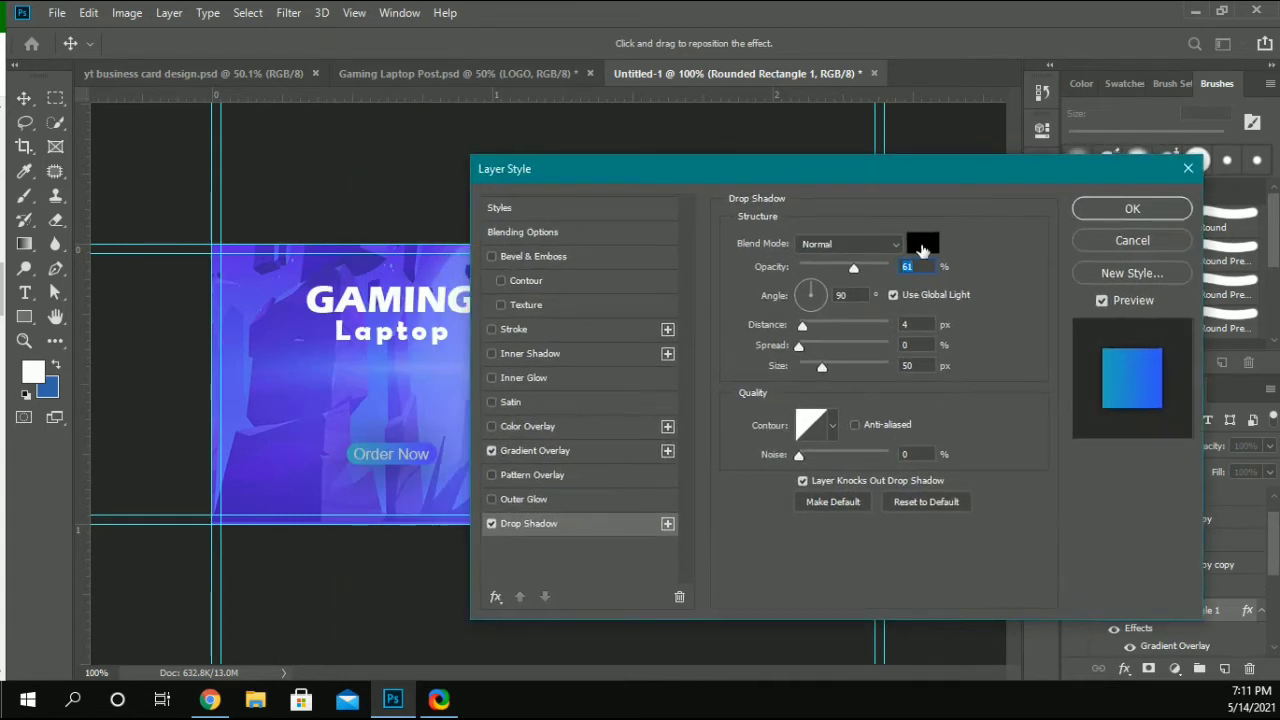
{"action": "scroll", "coordinate": [925, 267], "scroll_direction": "up", "scroll_amount": 5}
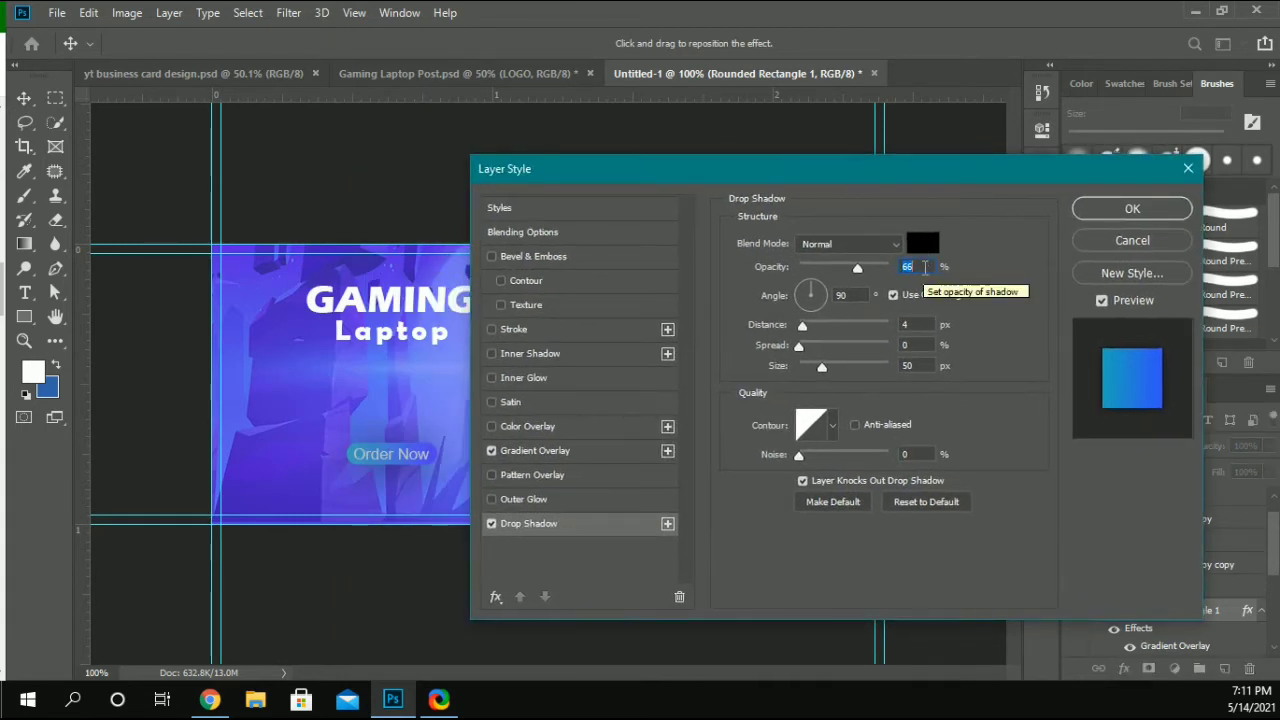
{"action": "scroll", "coordinate": [923, 267], "scroll_direction": "up", "scroll_amount": 4}
{"action": "scroll", "coordinate": [922, 267], "scroll_direction": "up", "scroll_amount": 13}
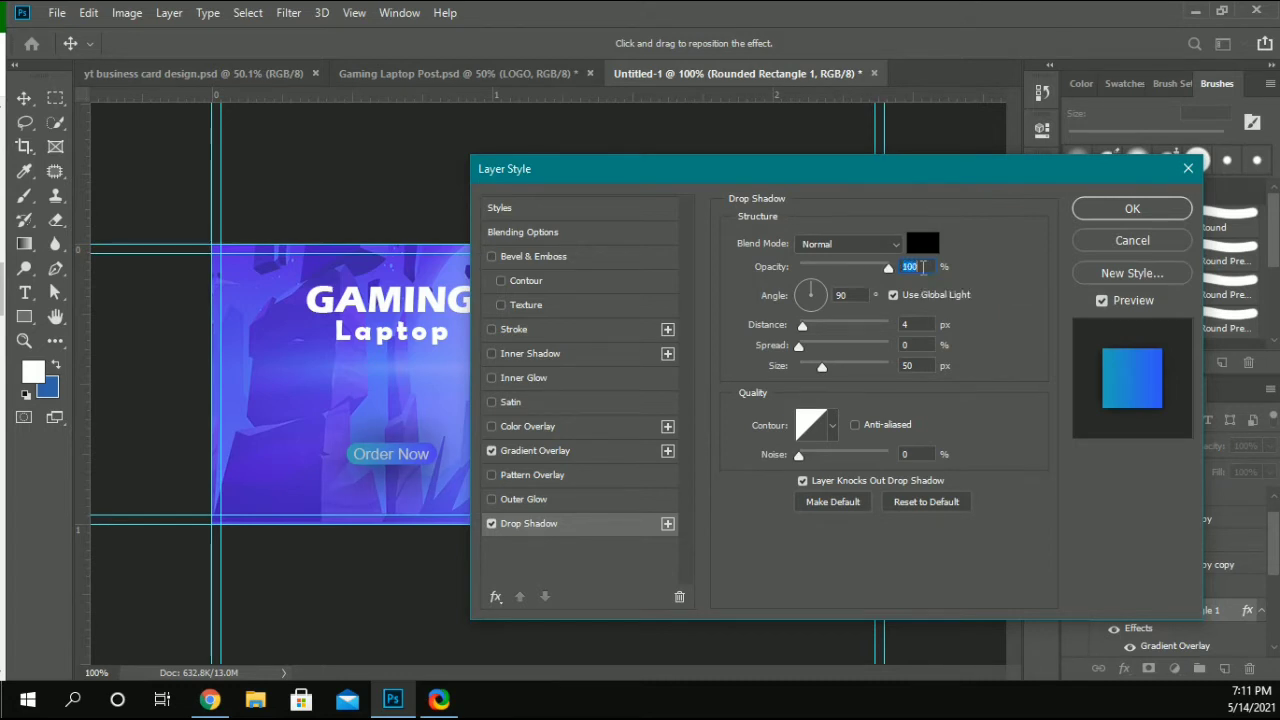
{"action": "scroll", "coordinate": [917, 268], "scroll_direction": "down", "scroll_amount": 13}
{"action": "scroll", "coordinate": [916, 270], "scroll_direction": "down", "scroll_amount": 7}
{"action": "scroll", "coordinate": [926, 370], "scroll_direction": "down", "scroll_amount": 2}
{"action": "left_click", "coordinate": [1132, 208]}
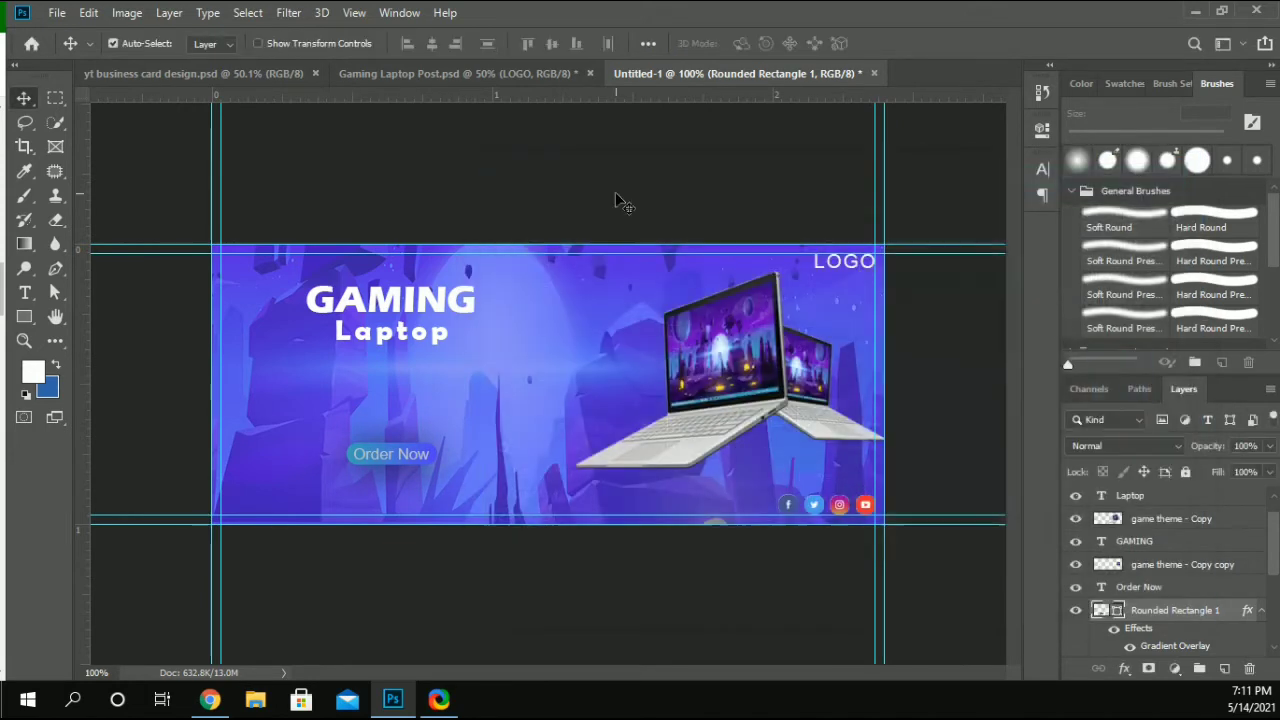
{"action": "left_click", "coordinate": [615, 192]}
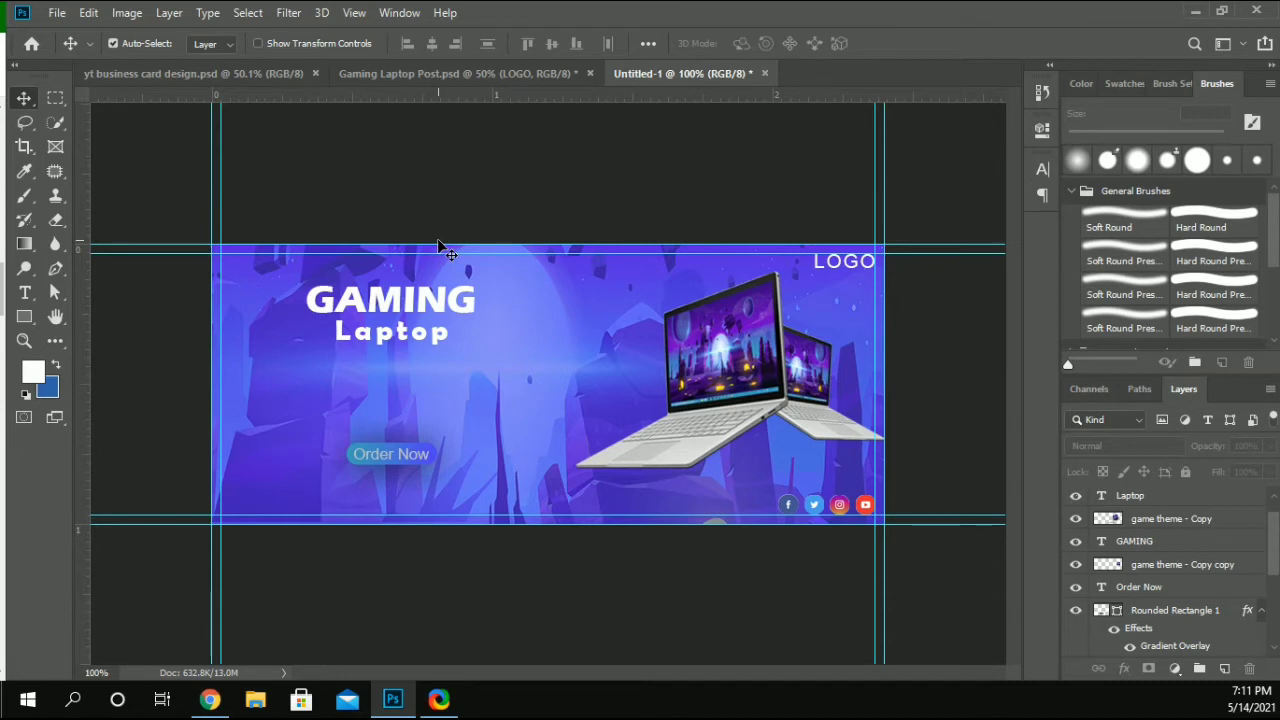
{"action": "left_click", "coordinate": [25, 292]}
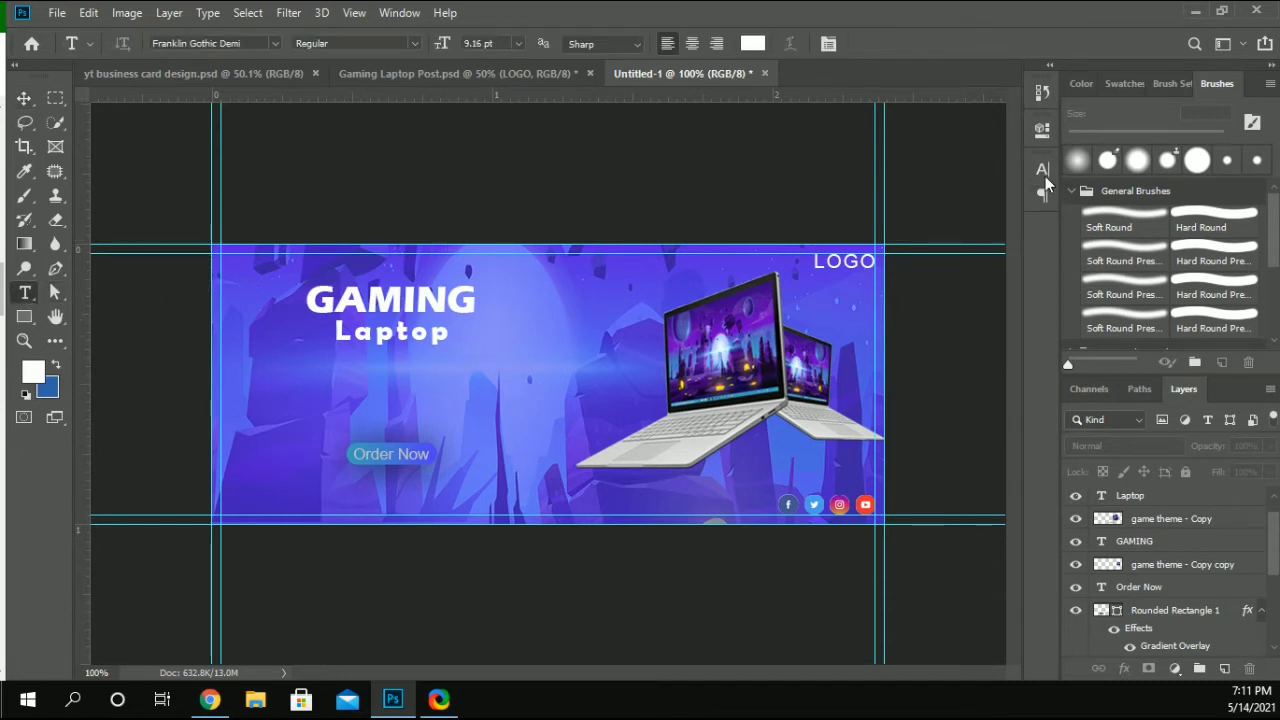
{"action": "left_click", "coordinate": [1043, 170]}
{"action": "scroll", "coordinate": [871, 218], "scroll_direction": "down", "scroll_amount": 3}
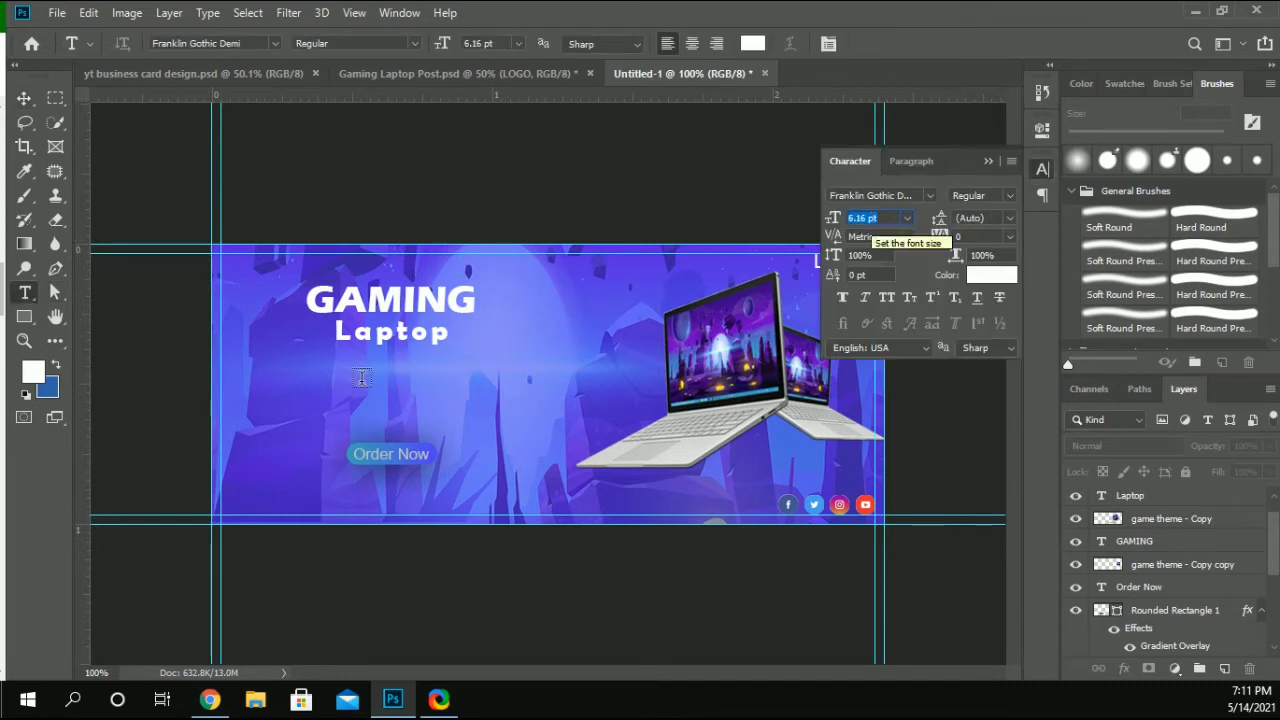
{"action": "left_click_drag", "start_coordinate": [307, 360], "coordinate": [585, 425]}
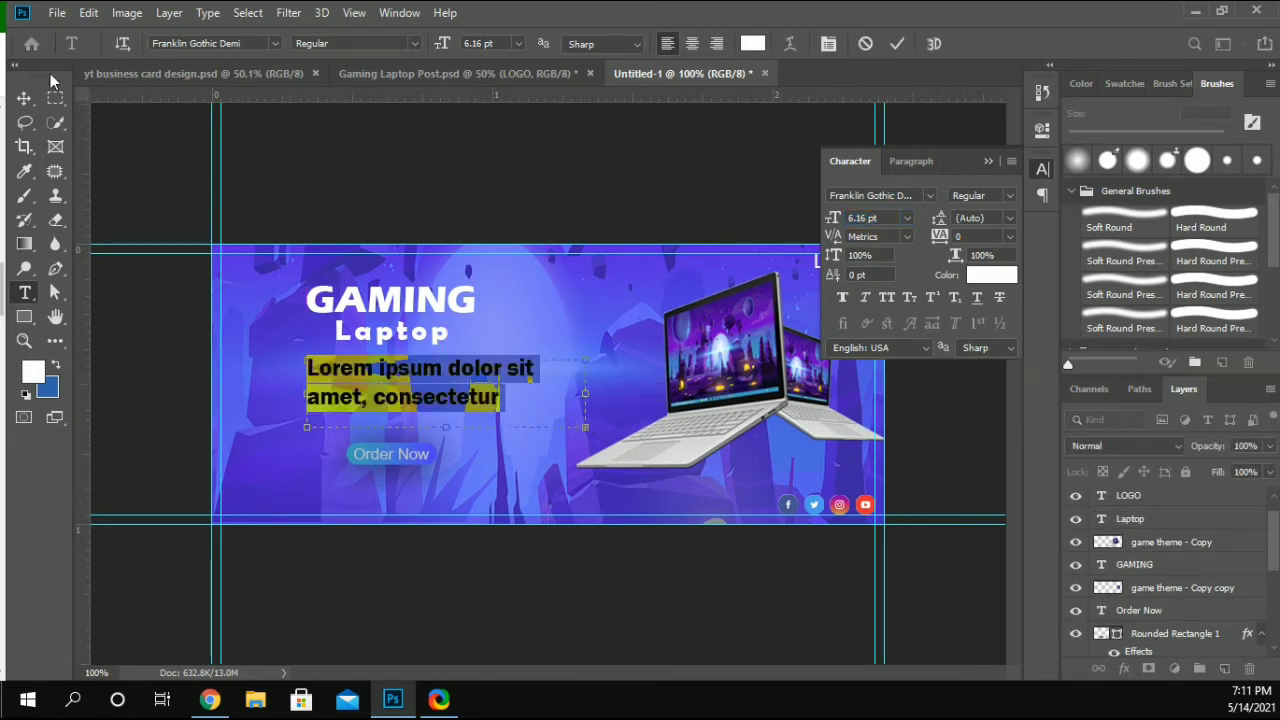
{"action": "key", "text": "ctrl+z"}
{"action": "key", "text": "ctrl+z"}
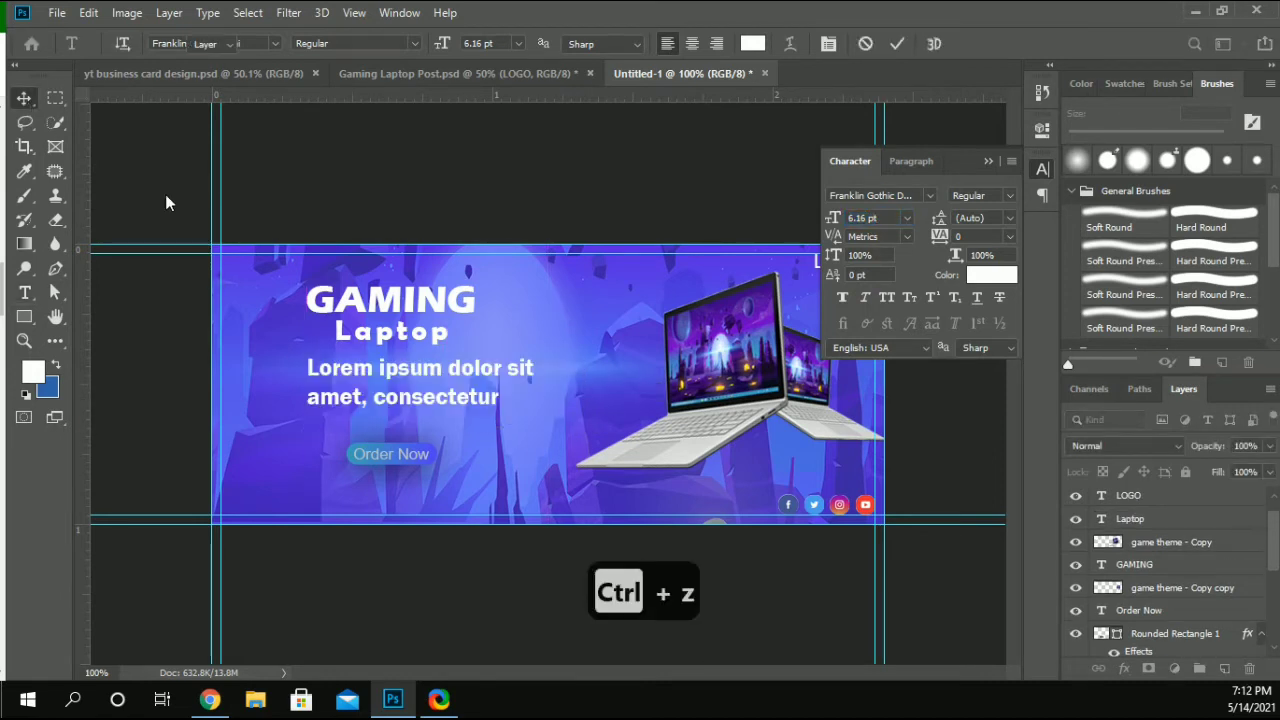
{"action": "key", "text": "ctrl+z"}
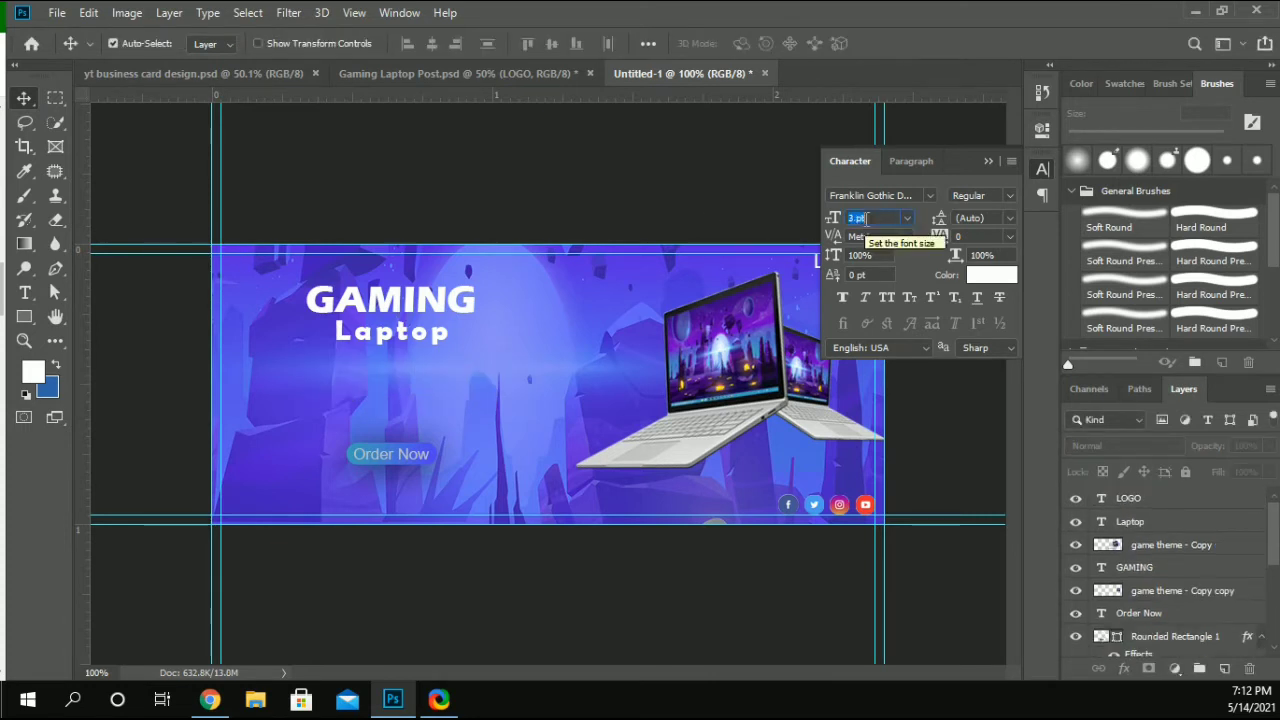
Step: Add a 3 pt Lorem ipsum paragraph text box below the Laptop text and change its font to Arial
{"action": "left_click", "coordinate": [25, 292]}
{"action": "left_click_drag", "start_coordinate": [305, 372], "coordinate": [600, 518]}
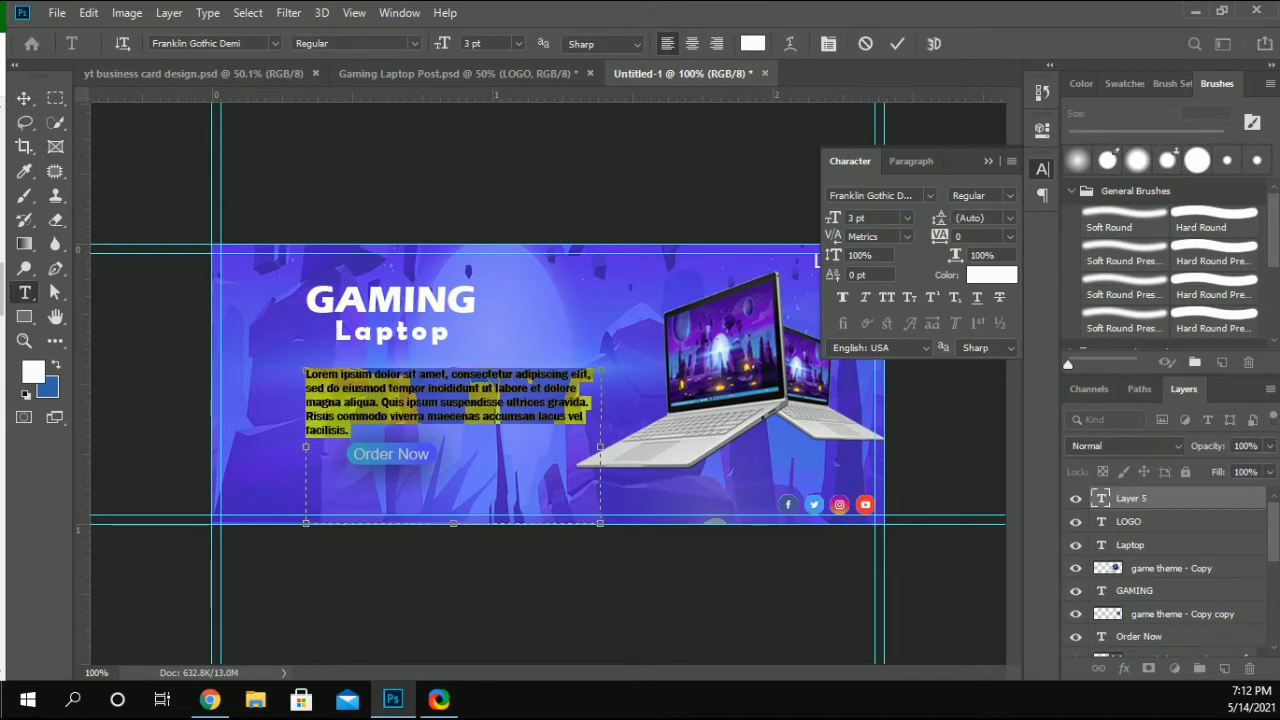
{"action": "left_click", "coordinate": [24, 97]}
{"action": "left_click_drag", "start_coordinate": [478, 378], "coordinate": [465, 364]}
{"action": "left_click", "coordinate": [931, 196]}
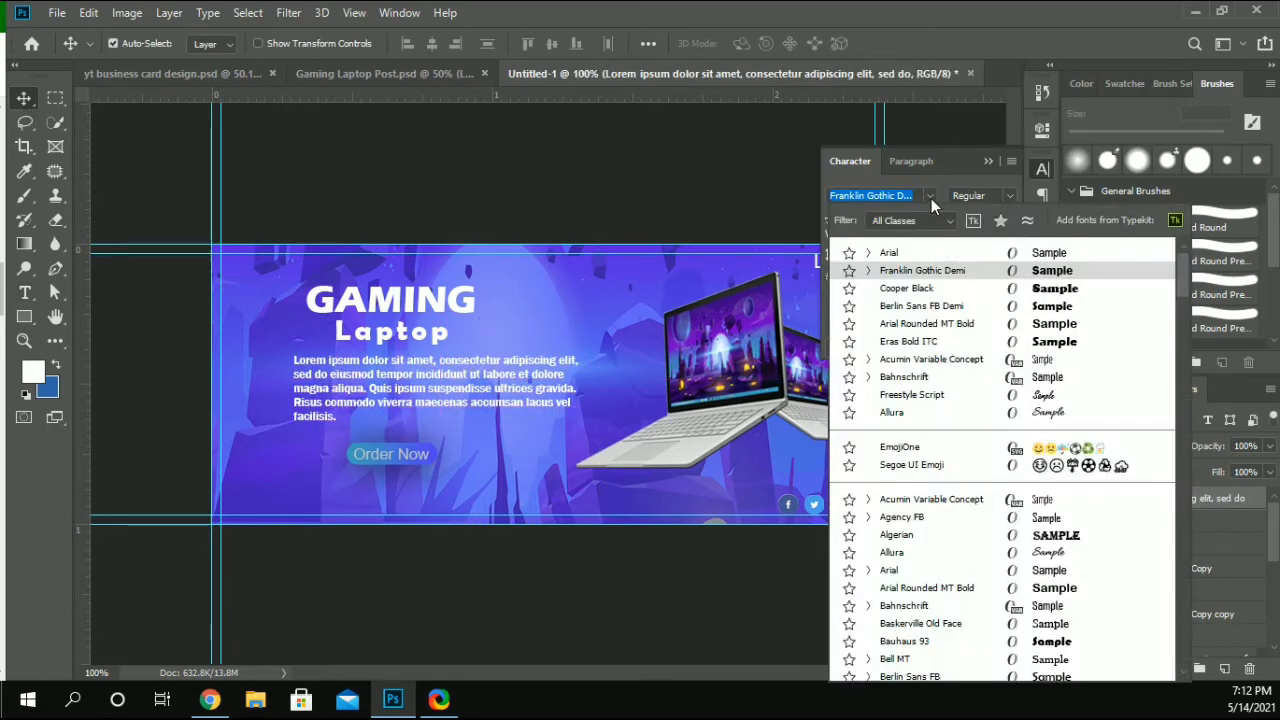
{"action": "left_click", "coordinate": [893, 255]}
Step: Scale the Lorem ipsum paragraph to about 75% between the Laptop text and Order Now button, and center-align its lines
{"action": "key", "text": "ctrl+t"}
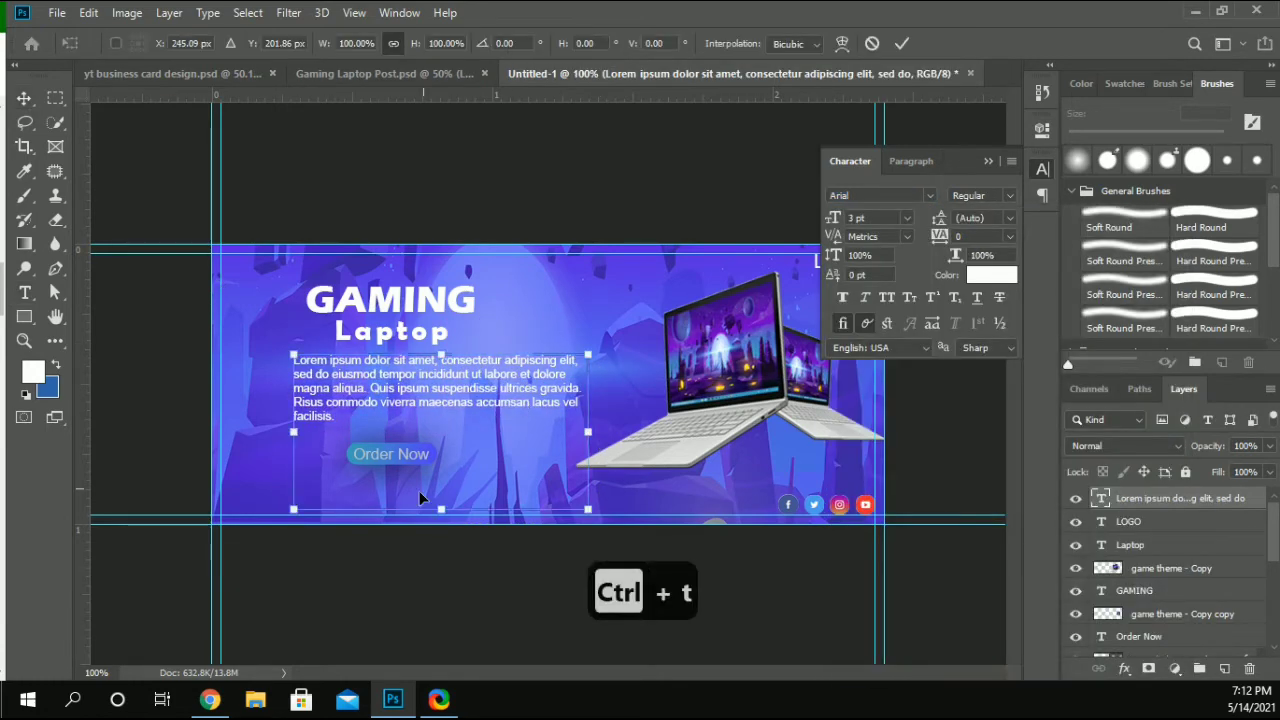
{"action": "left_click_drag", "start_coordinate": [440, 510], "coordinate": [441, 470]}
{"action": "left_click_drag", "start_coordinate": [440, 383], "coordinate": [394, 373]}
{"action": "left_click", "coordinate": [911, 161]}
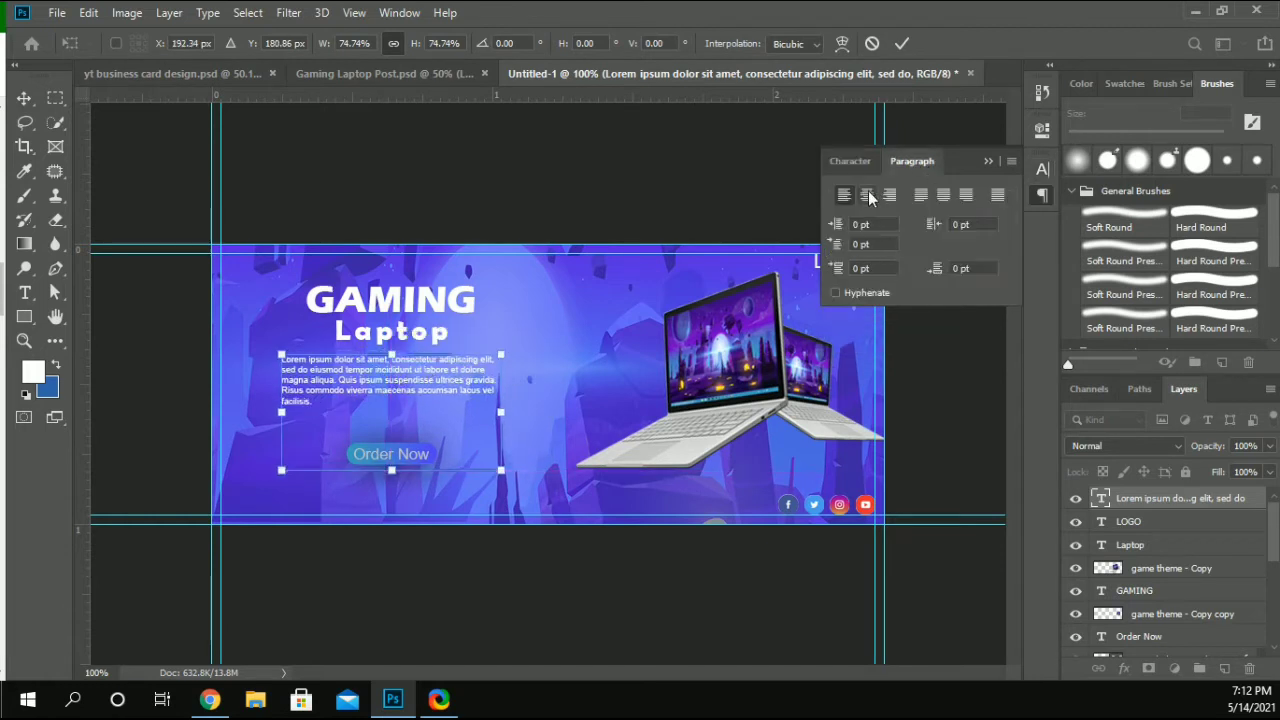
{"action": "key", "text": "Return"}
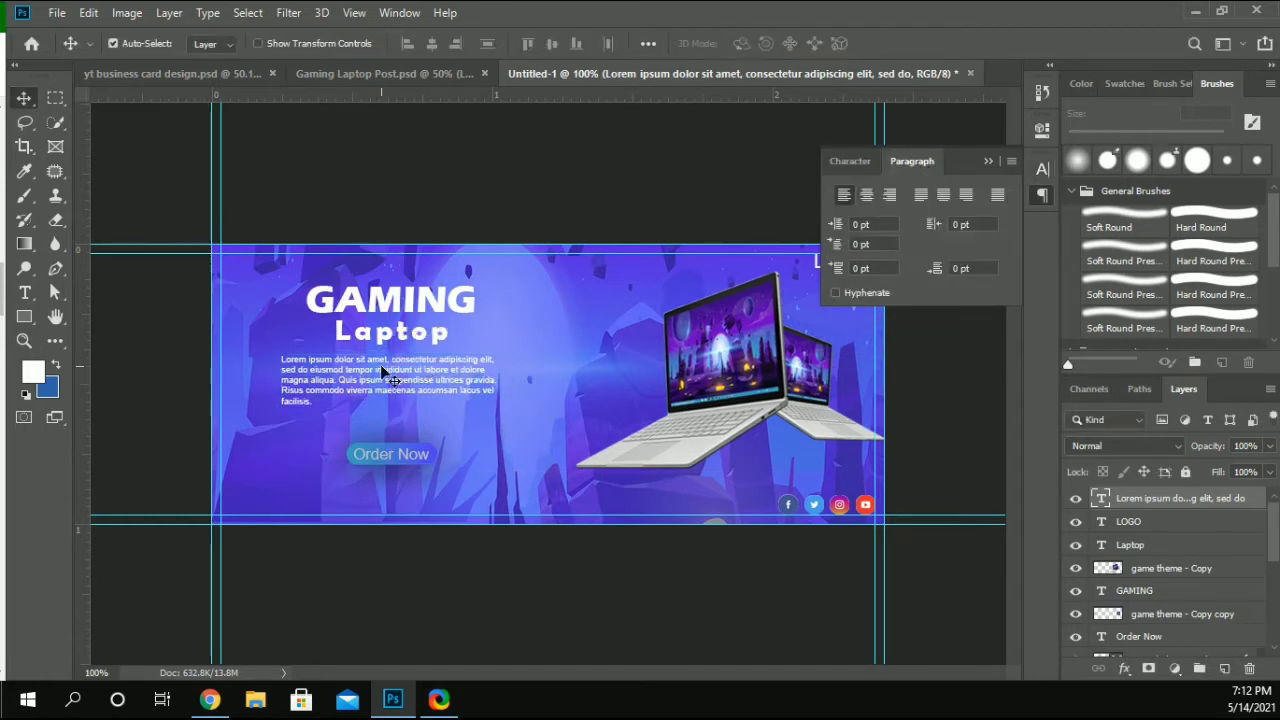
{"action": "left_click", "coordinate": [866, 196]}
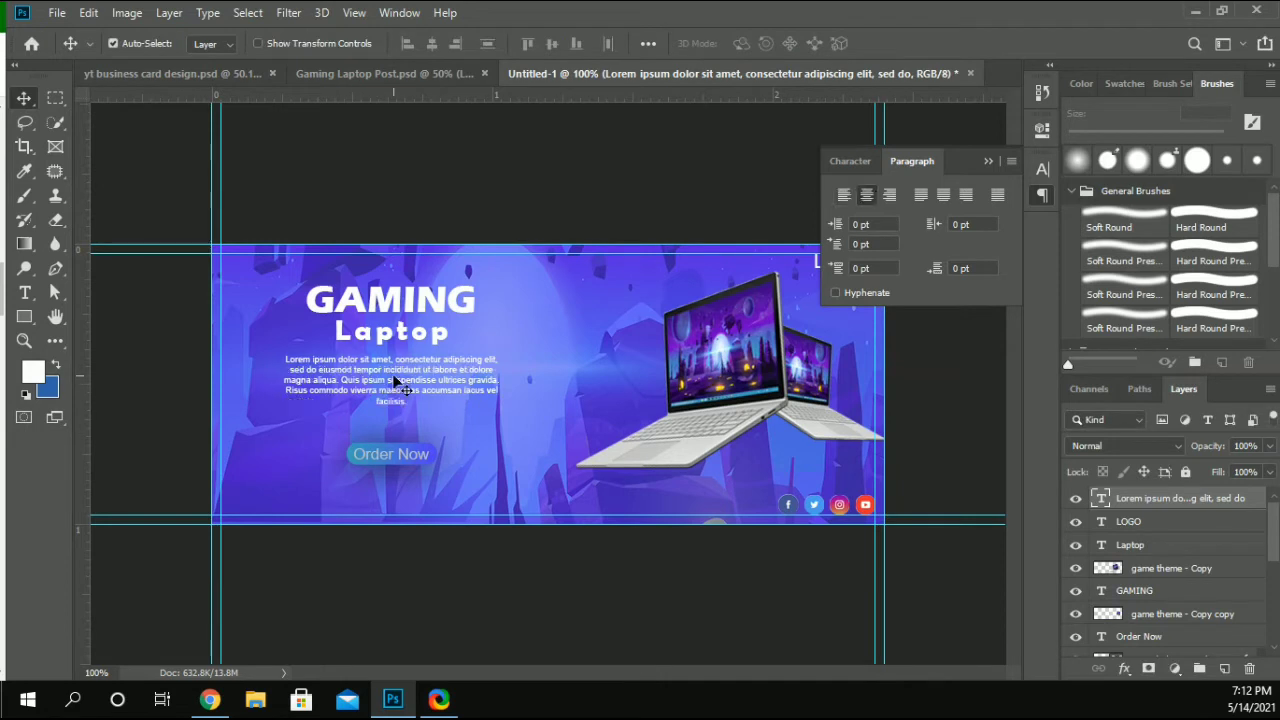
Step: Break the paragraph's lines so that the fourth begins with "gravida" and the fifth with "accumsan"
{"action": "double_click", "coordinate": [478, 382]}
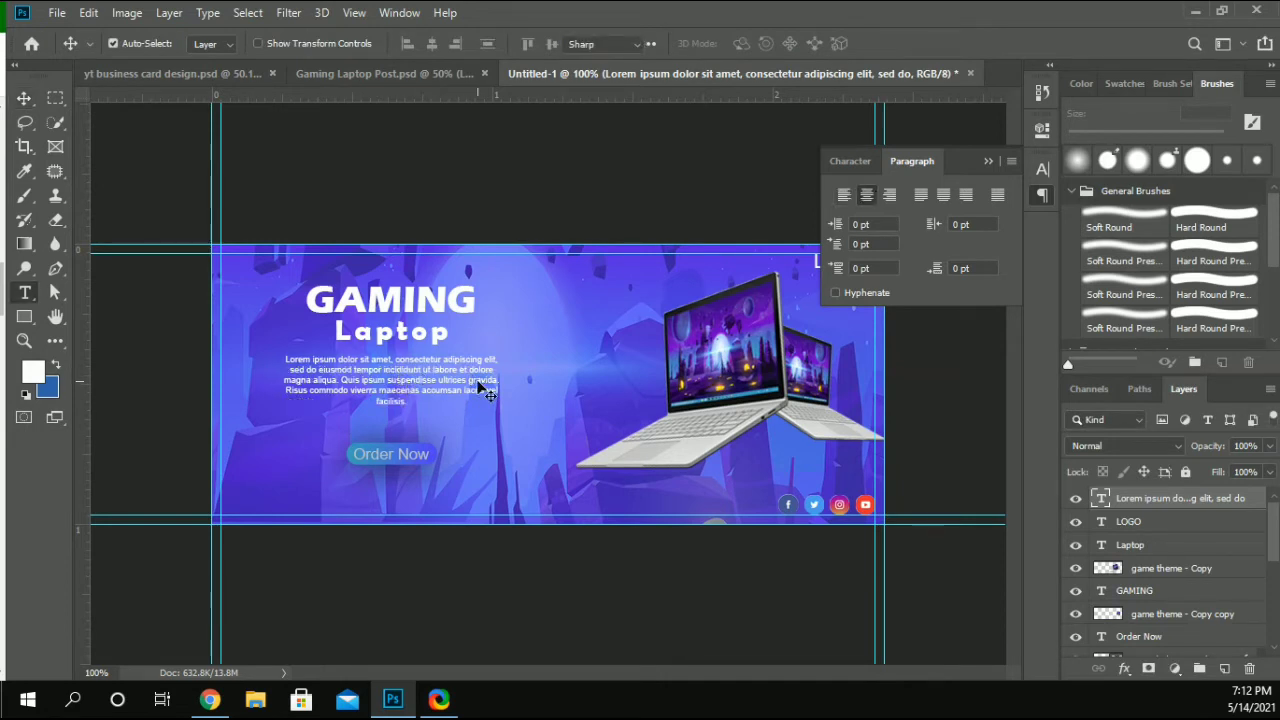
{"action": "left_click", "coordinate": [469, 380]}
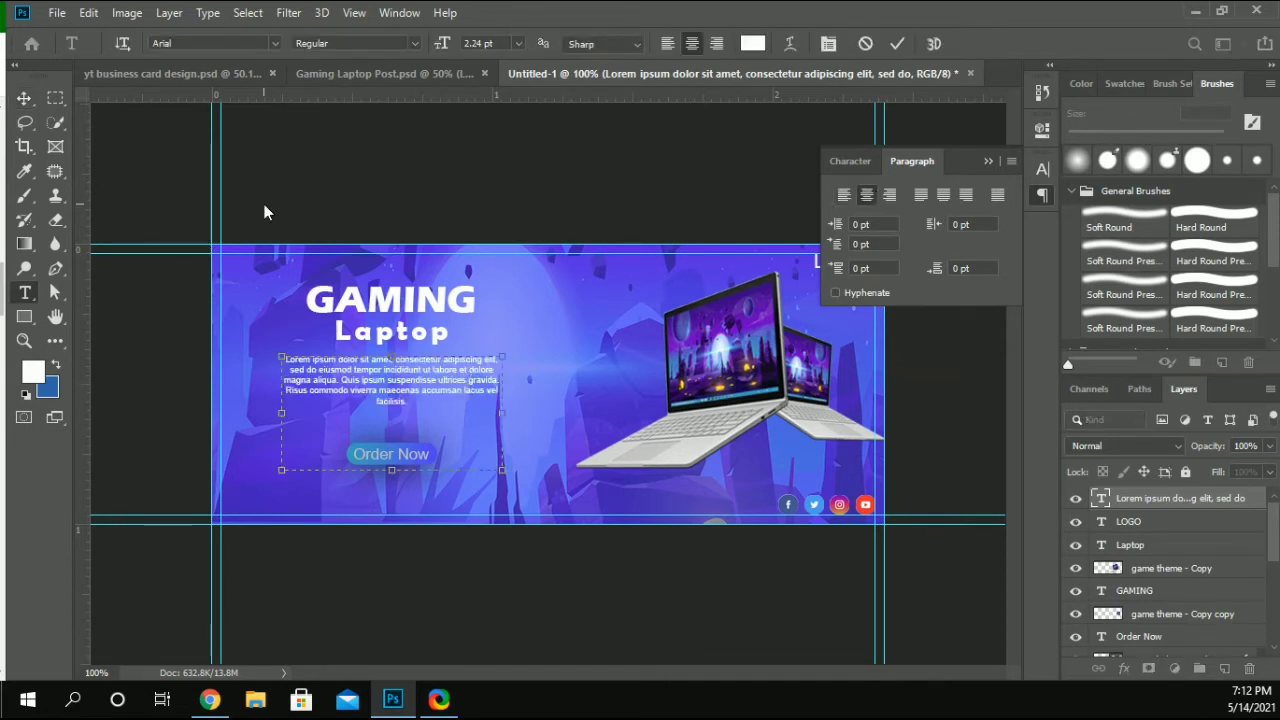
{"action": "key", "text": "BackSpace"}
{"action": "key", "text": "ctrl+Left"}
{"action": "key", "text": "End"}
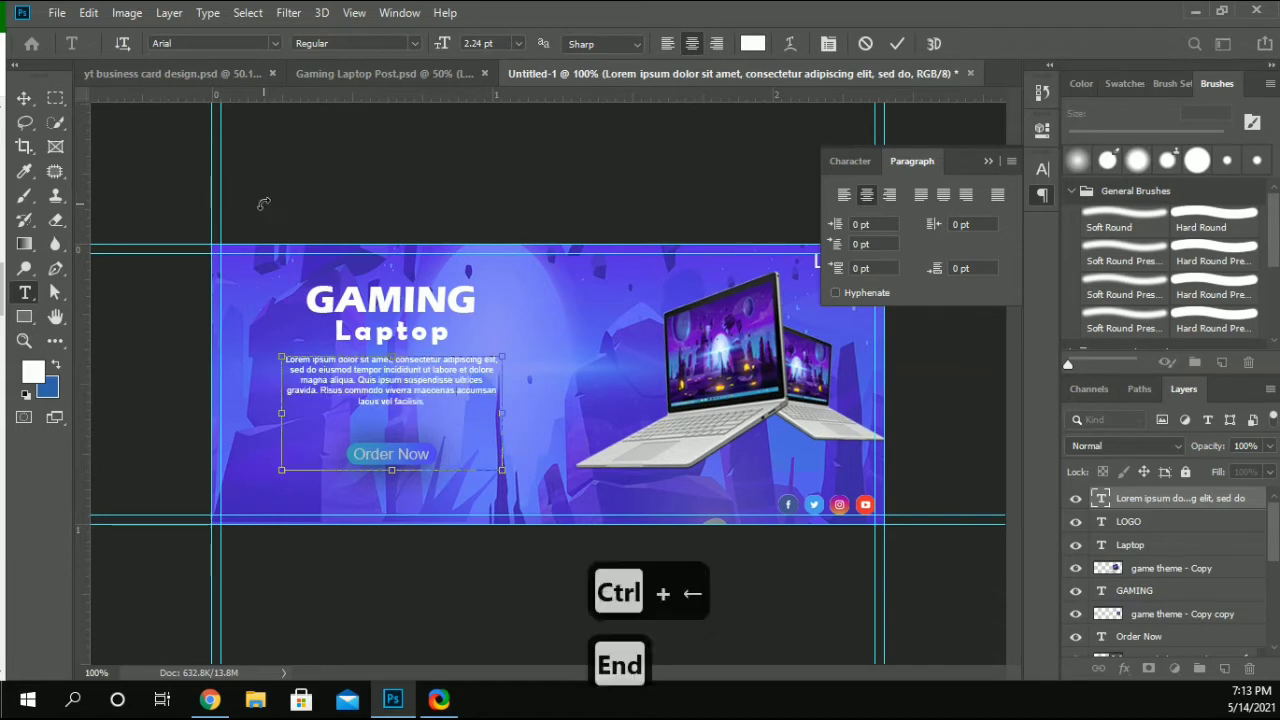
{"action": "key", "text": "BackSpace"}
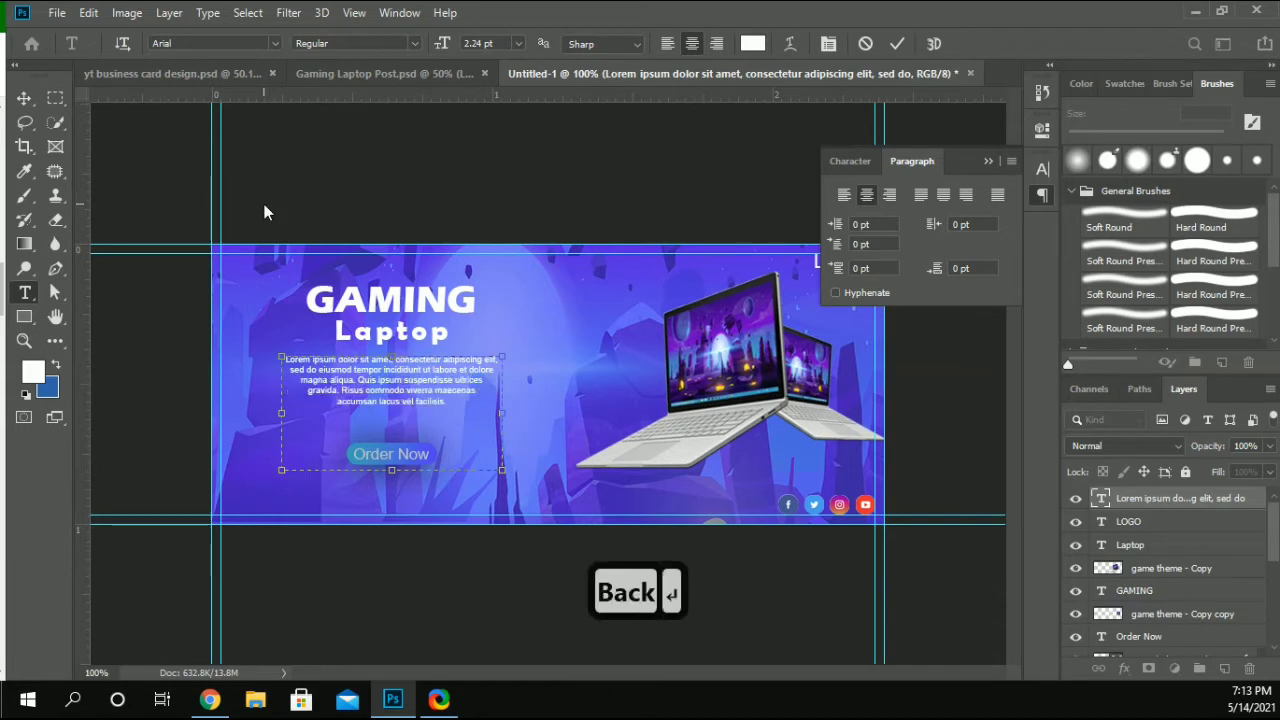
Step: Delete the last sentence, "Risus commodo viverra maecenas accumsan lacus vel facilisis.", from the paragraph
{"action": "key", "text": "ctrl+shift+Right"}
{"action": "key", "text": "ctrl+shift+Right"}
{"action": "key", "text": "ctrl+shift+Right"}
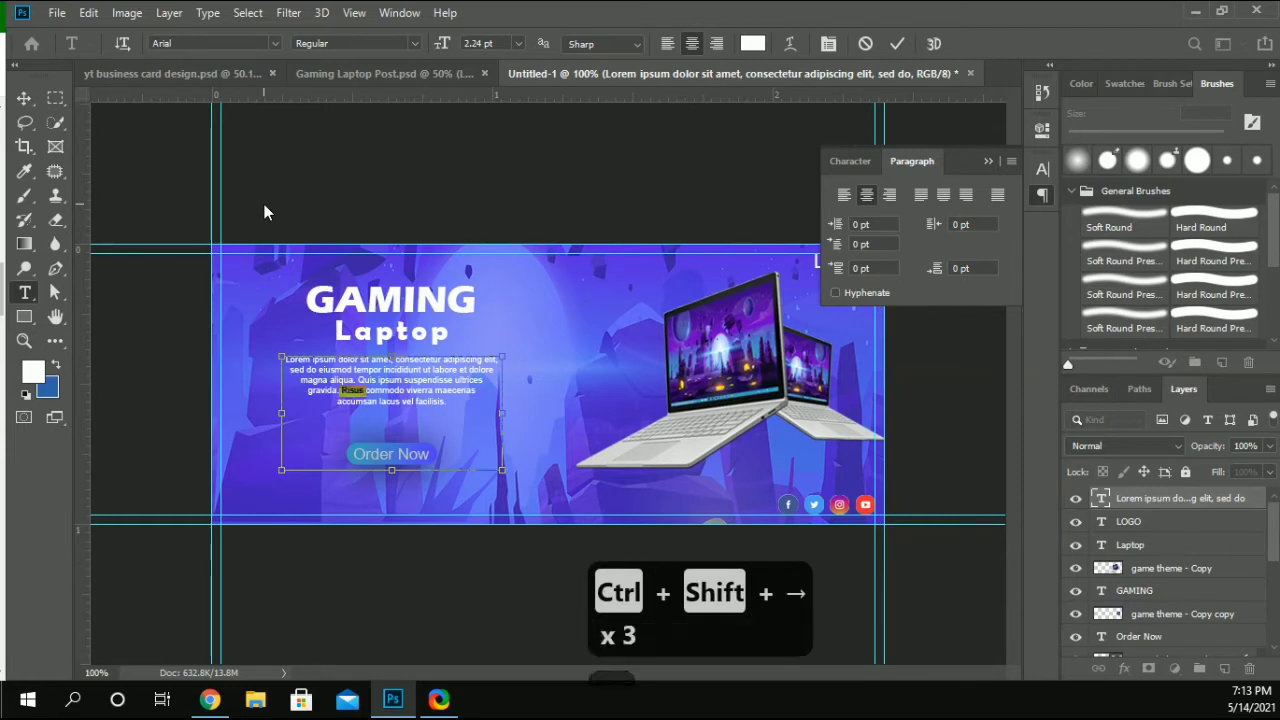
{"action": "key", "text": "ctrl+shift+Right"}
{"action": "key", "text": "ctrl+shift+Right"}
{"action": "key", "text": "ctrl+shift+Right"}
{"action": "key", "text": "ctrl+shift+Right"}
{"action": "key", "text": "ctrl+shift+Right"}
{"action": "key", "text": "ctrl+shift+Right"}
{"action": "key", "text": "ctrl+shift+Right"}
{"action": "key", "text": "ctrl+shift+Right"}
{"action": "key", "text": "ctrl+shift+Right"}
{"action": "key", "text": "ctrl+shift+Right"}
{"action": "key", "text": "ctrl+shift+Right"}
{"action": "key", "text": "ctrl+shift+Right"}
{"action": "key", "text": "ctrl+shift+Right"}
{"action": "key", "text": "Delete"}
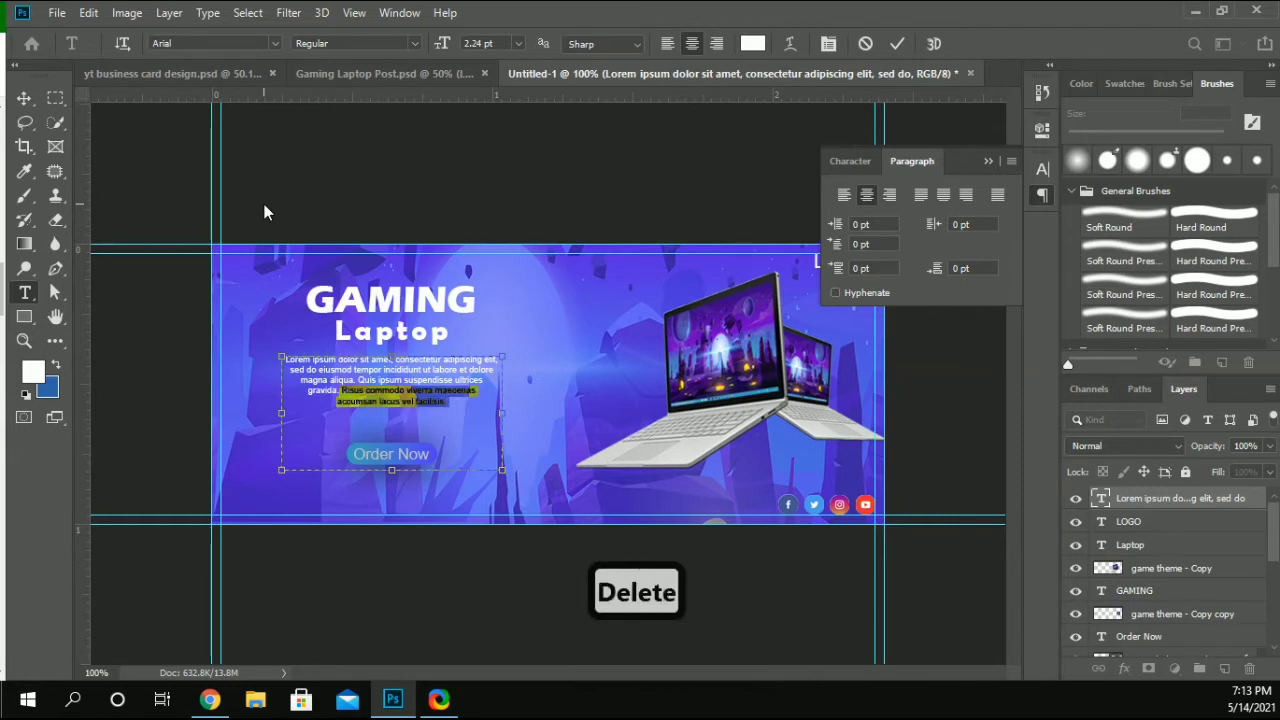
Step: Rebreak the paragraph's lines after "labore et" and "suspendisse" so that the last line reads "ultrices gravida."
{"action": "key", "text": "Up"}
{"action": "key", "text": "Up"}
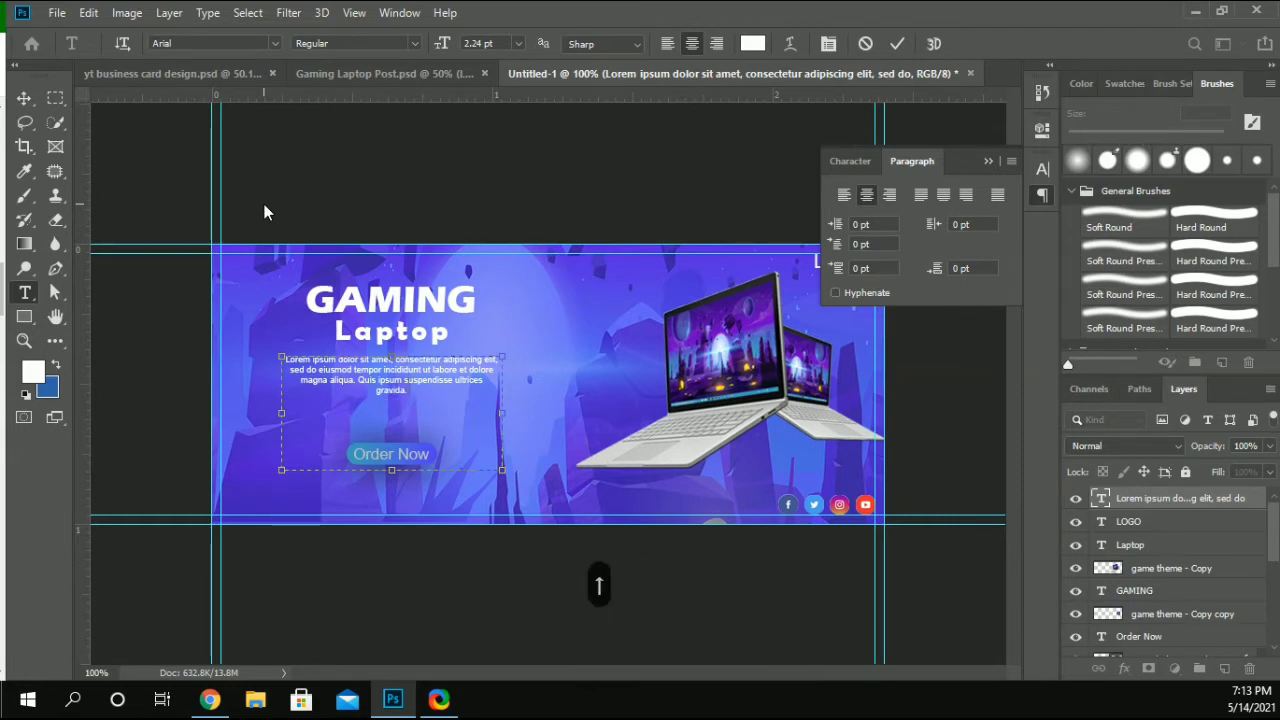
{"action": "key", "text": "End"}
{"action": "key", "text": "ctrl+Left"}
{"action": "key", "text": "BackSpace"}
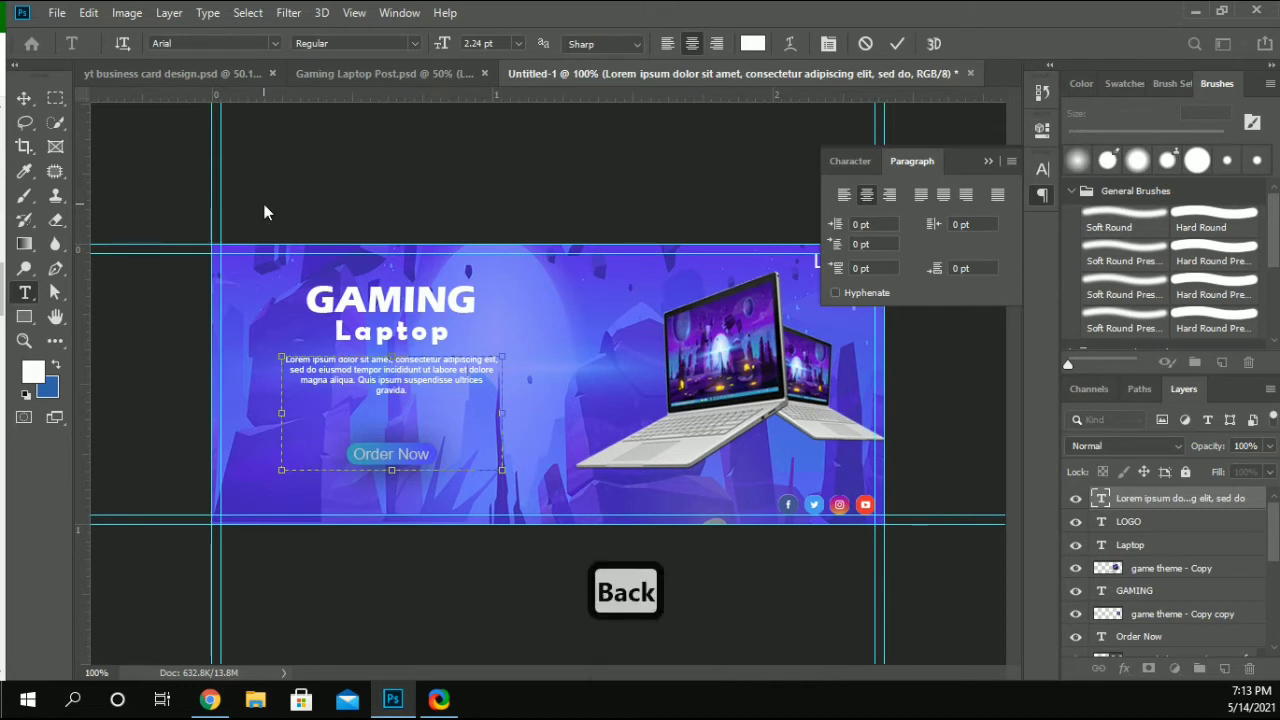
{"action": "key", "text": "Return"}
{"action": "key", "text": "End"}
{"action": "key", "text": "BackSpace"}
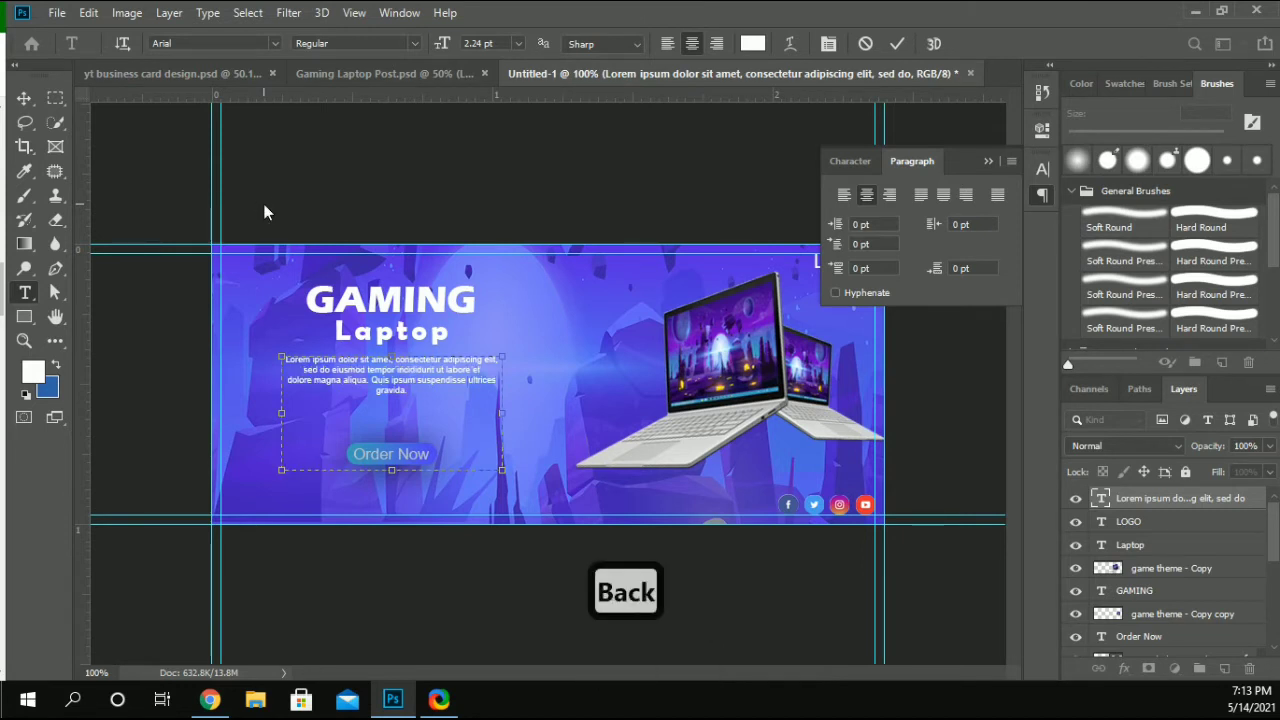
{"action": "key", "text": "Return"}
{"action": "key", "text": "End"}
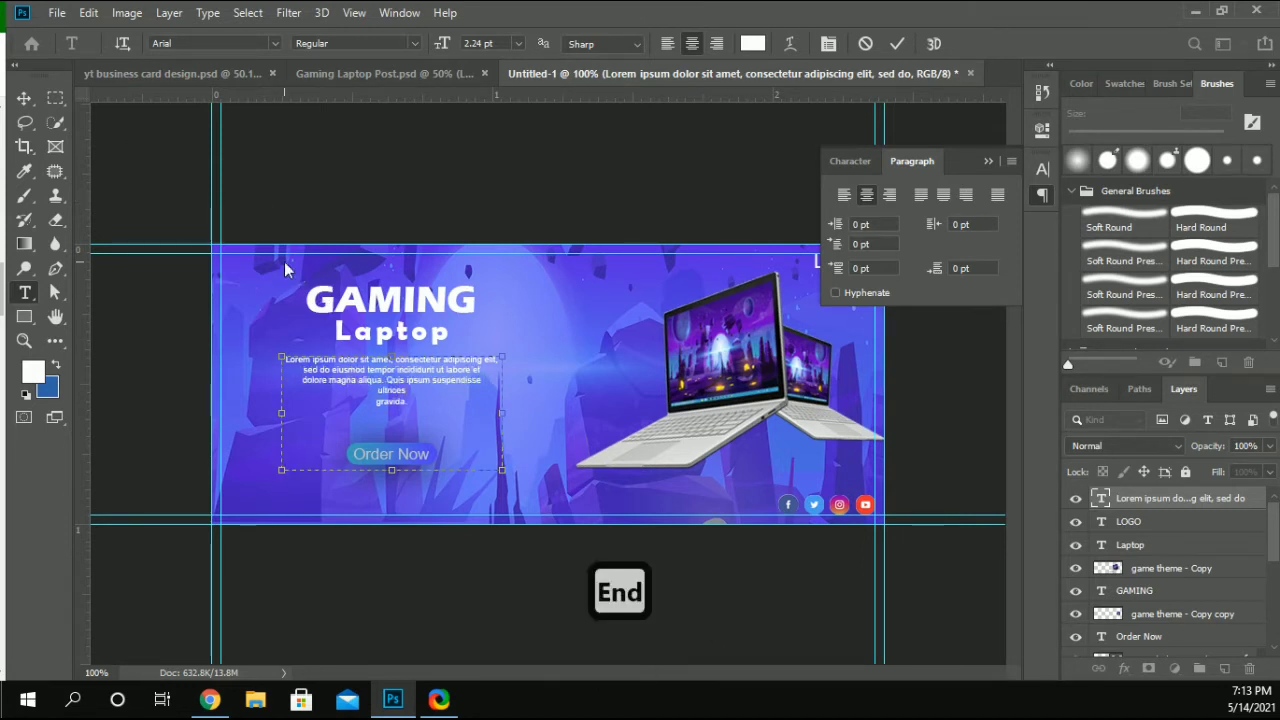
{"action": "key", "text": "Delete"}
{"action": "left_click", "coordinate": [23, 98]}
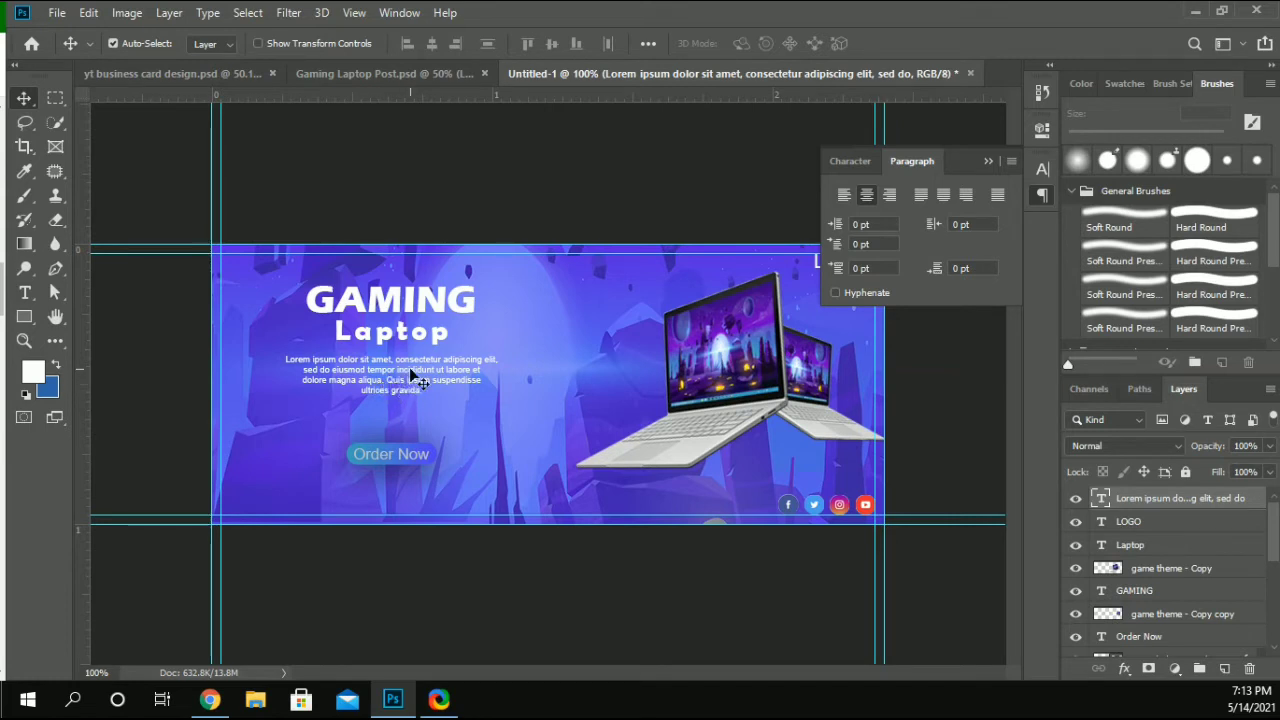
Step: Replace the Laptop text under GAMING with a new text reading "LAPTOP" in 16 pt Berlin Sans FB Demi Bold
{"action": "left_click", "coordinate": [398, 337]}
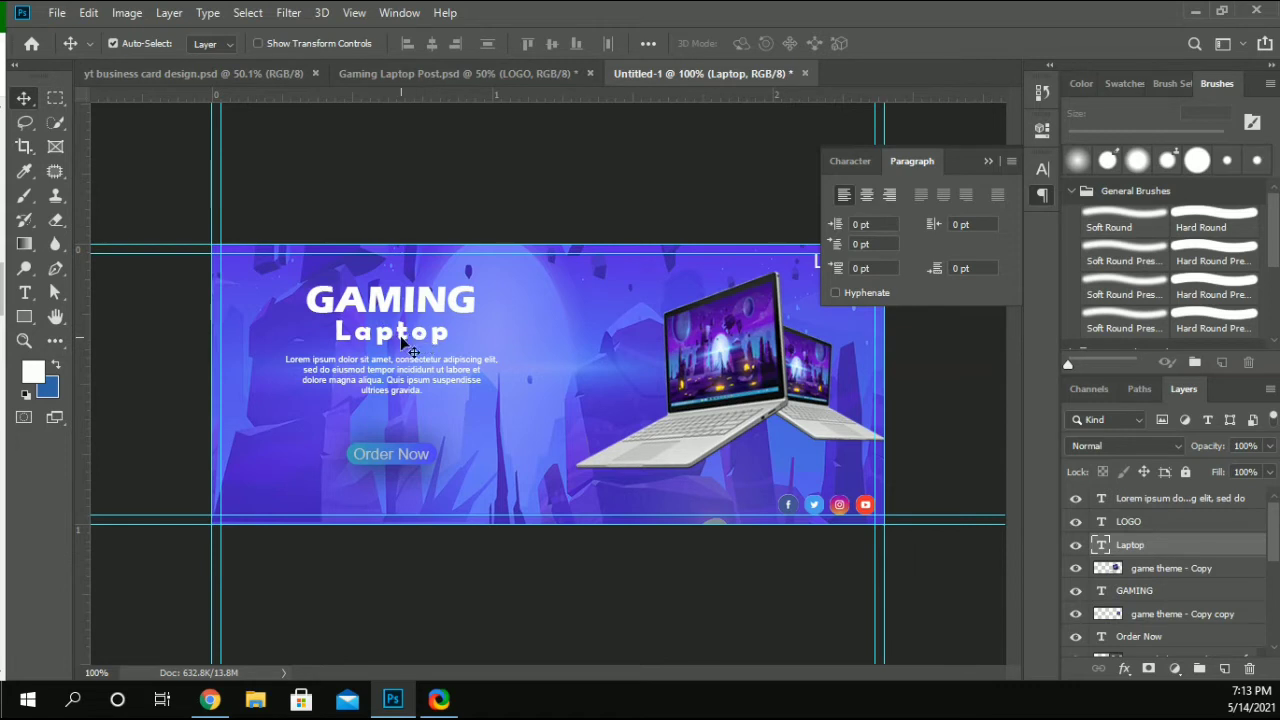
{"action": "key", "text": "Delete"}
{"action": "key", "text": "t"}
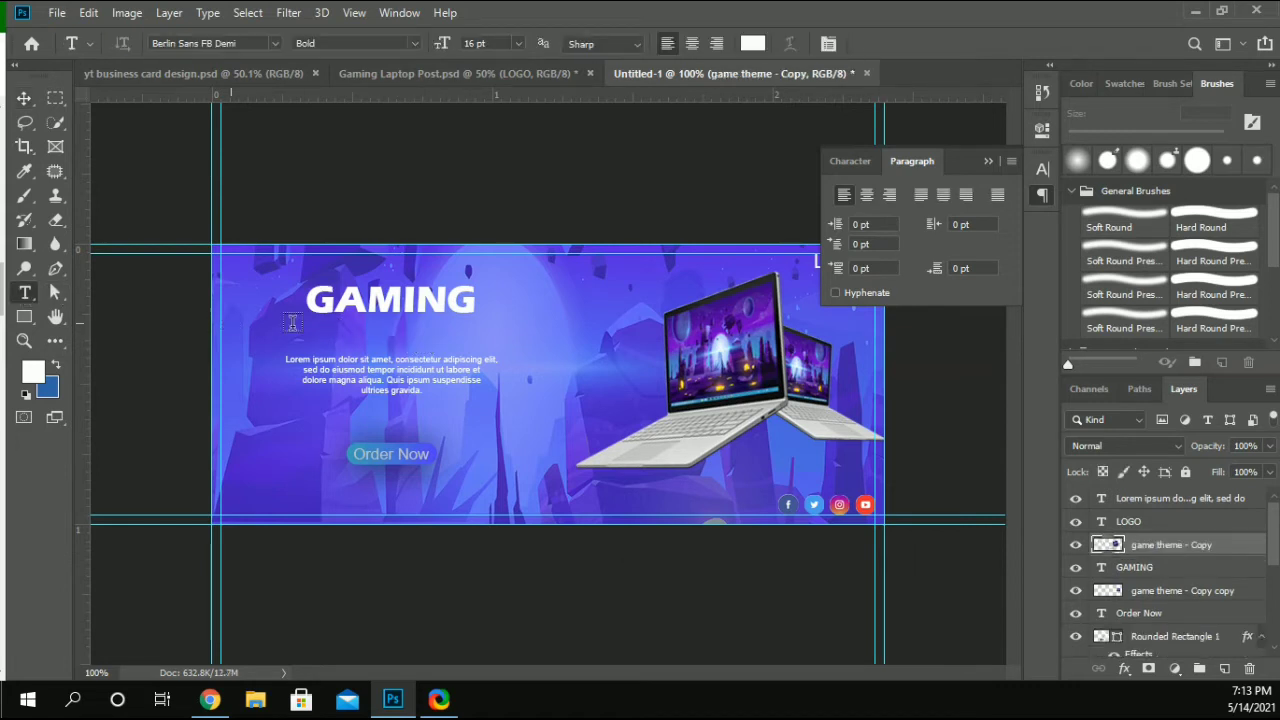
{"action": "left_click", "coordinate": [317, 336]}
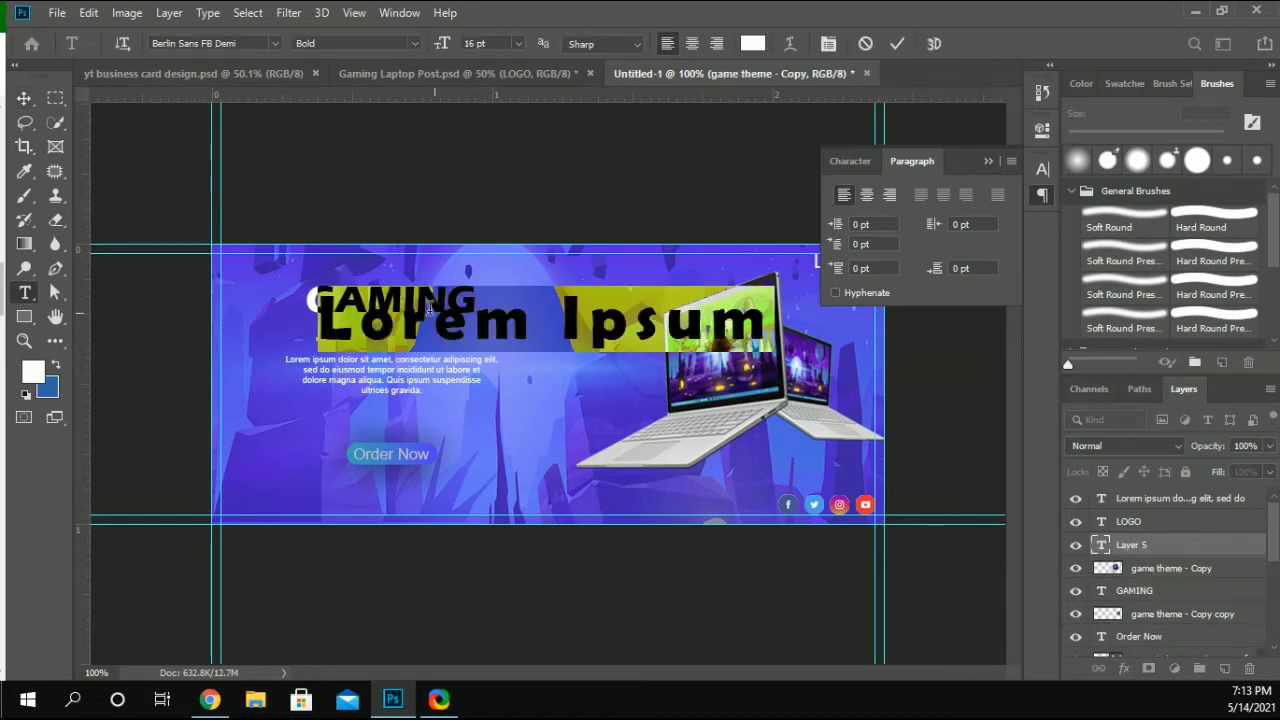
{"action": "key", "text": "Caps_Lock"}
{"action": "type", "text": "LAPTOP"}
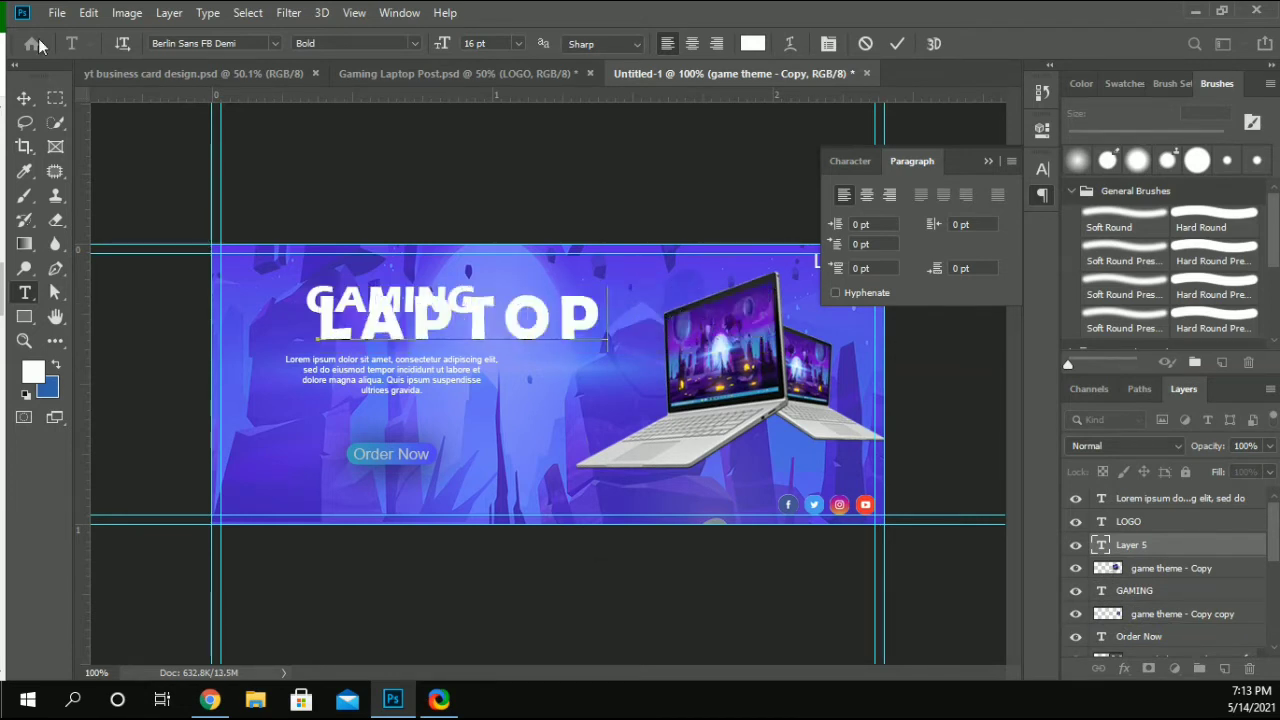
{"action": "left_click", "coordinate": [24, 98]}
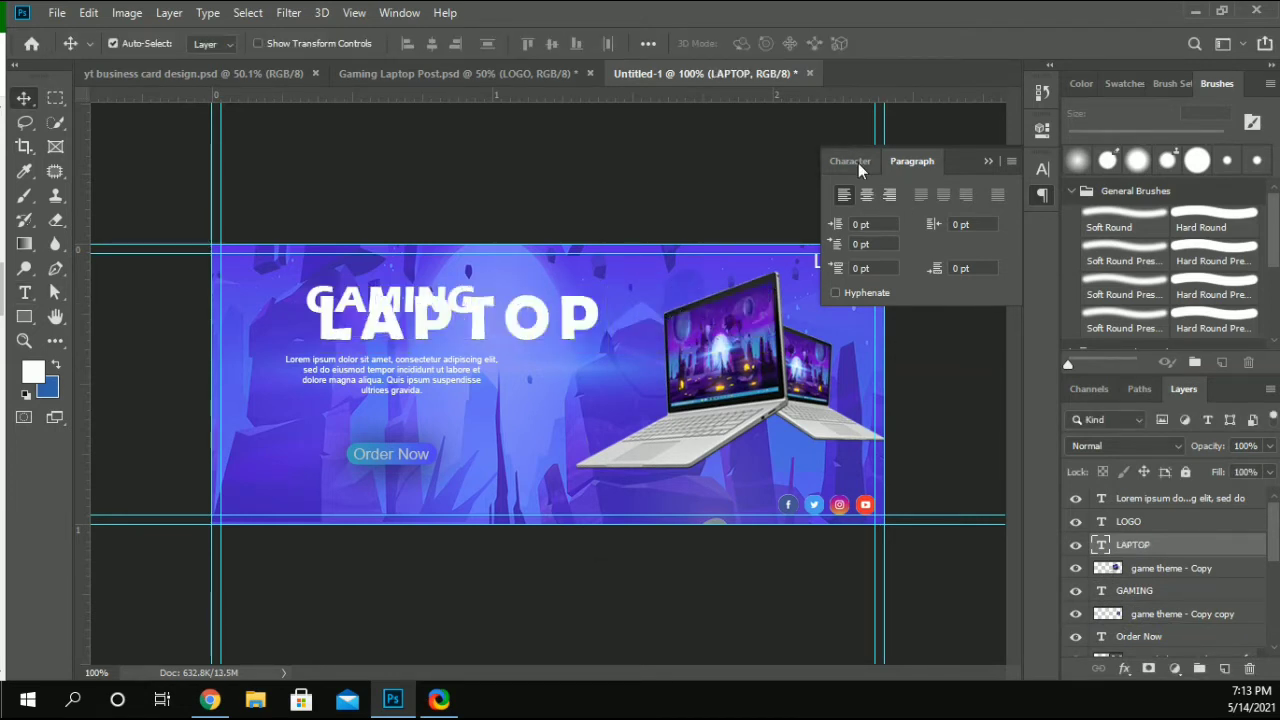
Step: Reduce the LAPTOP text's font size to 6 pt
{"action": "left_click", "coordinate": [858, 163]}
{"action": "left_click", "coordinate": [907, 216]}
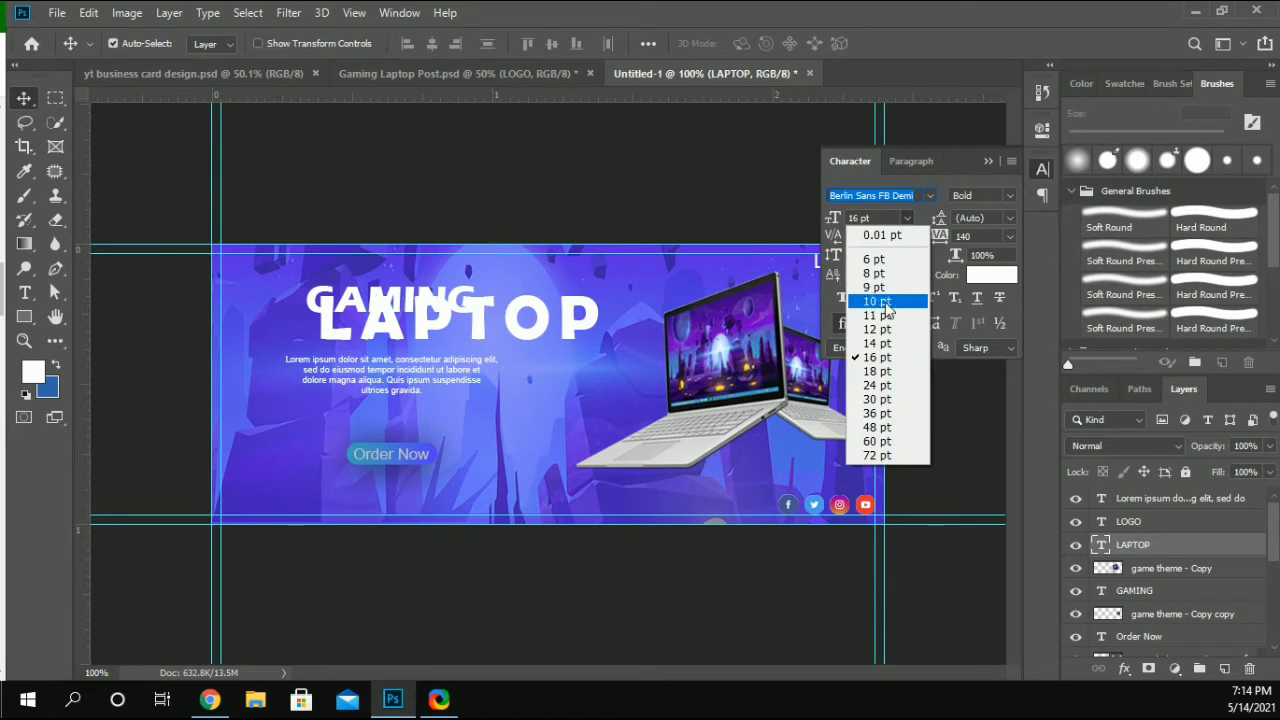
{"action": "left_click", "coordinate": [880, 301]}
{"action": "left_click", "coordinate": [907, 218]}
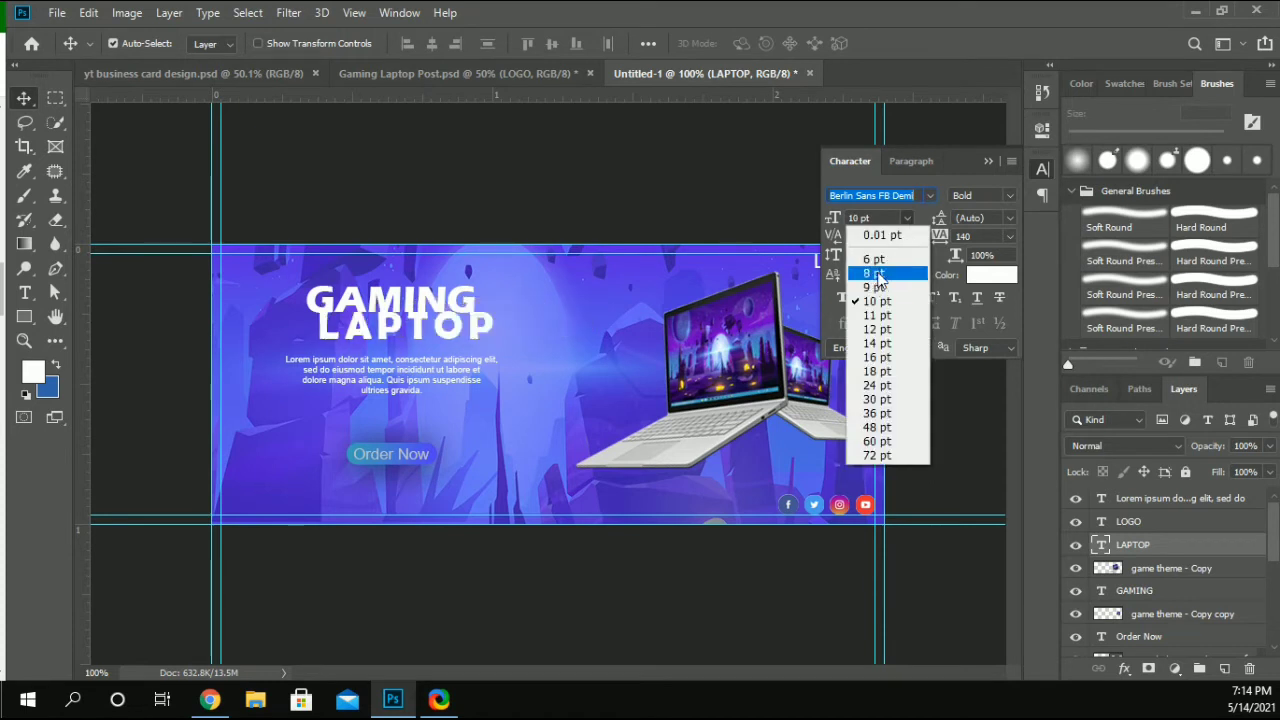
{"action": "left_click", "coordinate": [875, 274]}
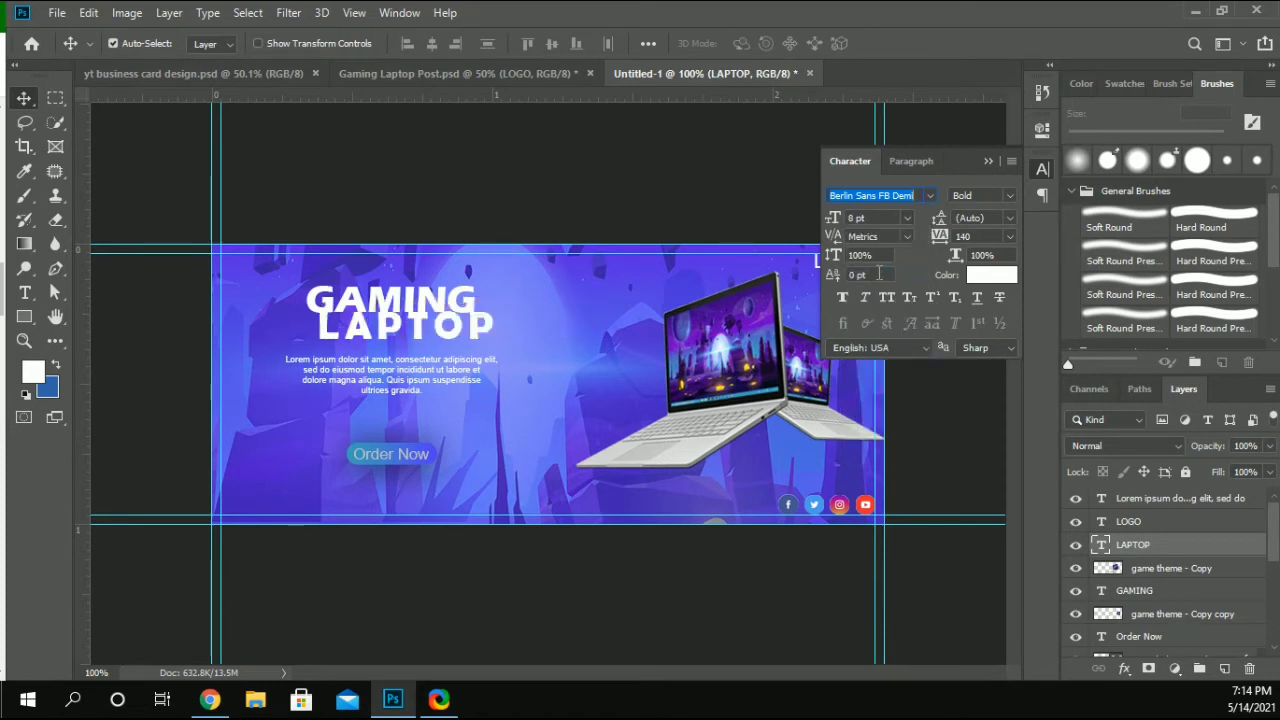
{"action": "left_click", "coordinate": [907, 218]}
{"action": "left_click", "coordinate": [870, 248]}
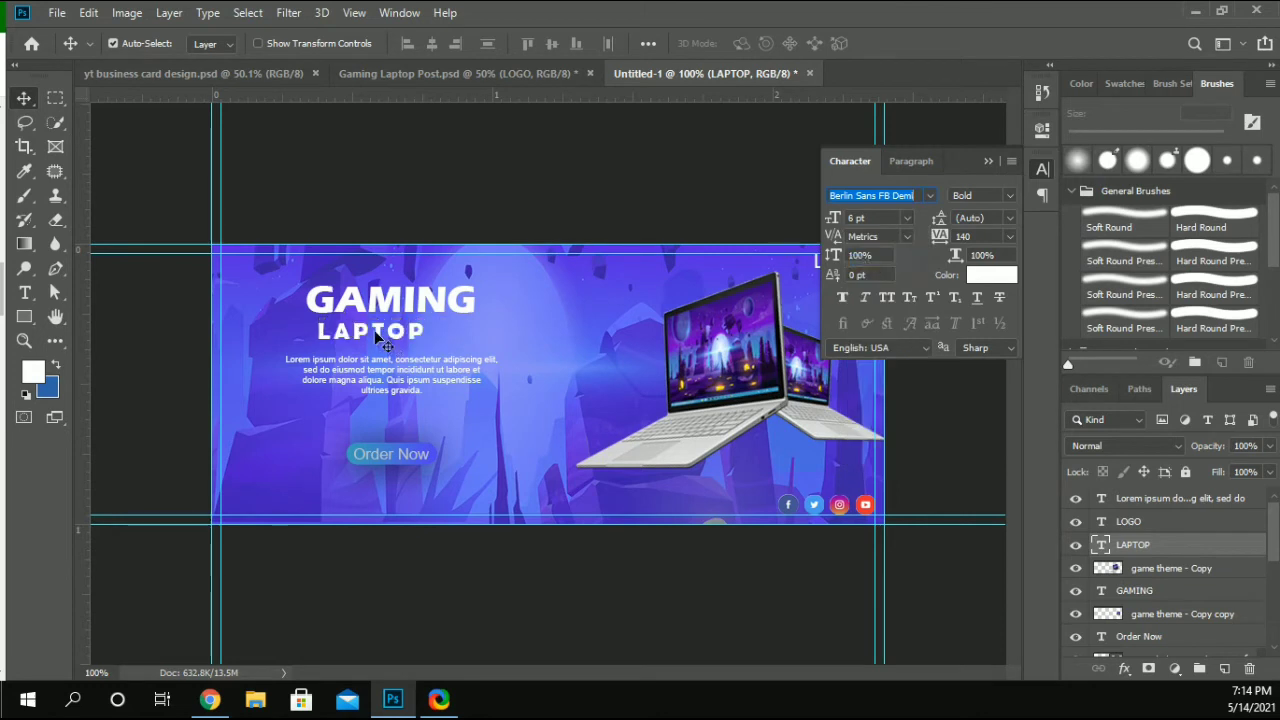
Step: Centre LAPTOP closely beneath GAMING and nudge the paragraph up toward it
{"action": "left_click_drag", "start_coordinate": [378, 333], "coordinate": [399, 332]}
{"action": "key", "text": "ctrl+z"}
{"action": "key", "text": "ctrl+z"}
{"action": "key", "text": "Up"}
{"action": "key", "text": "Up"}
{"action": "key", "text": "Up"}
{"action": "key", "text": "Up"}
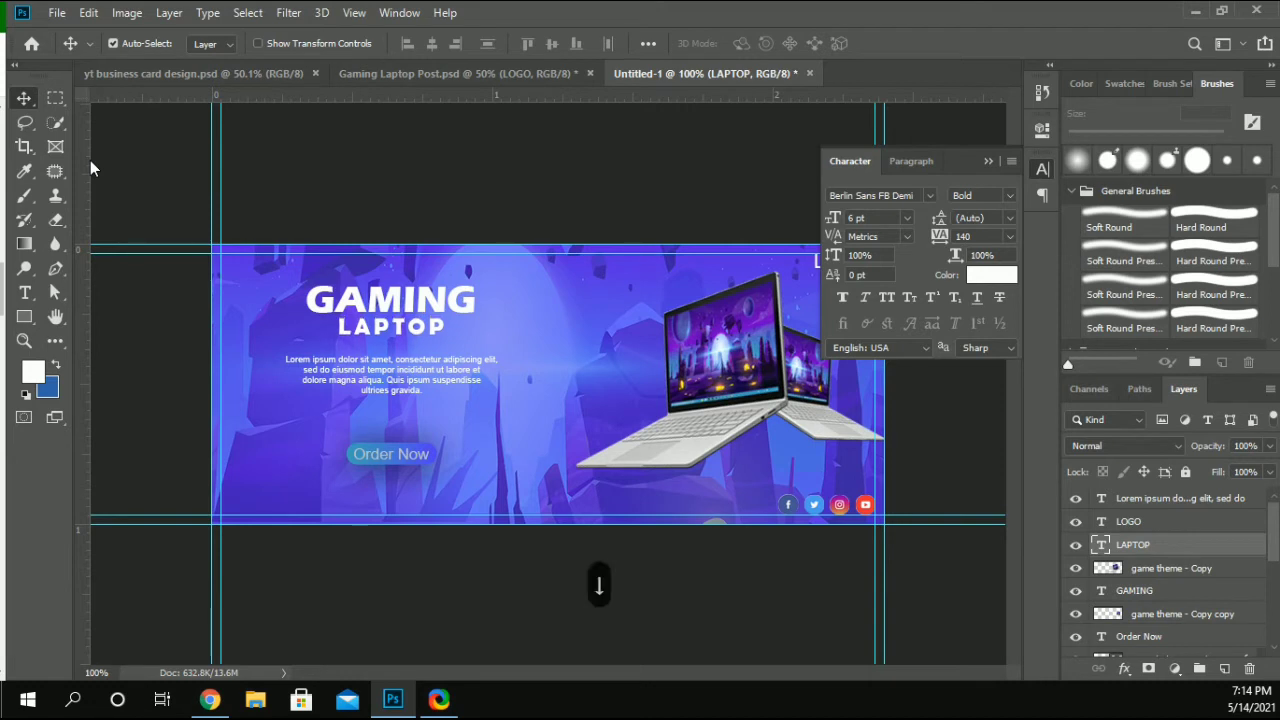
{"action": "left_click", "coordinate": [452, 368]}
{"action": "key", "text": "shift+Up"}
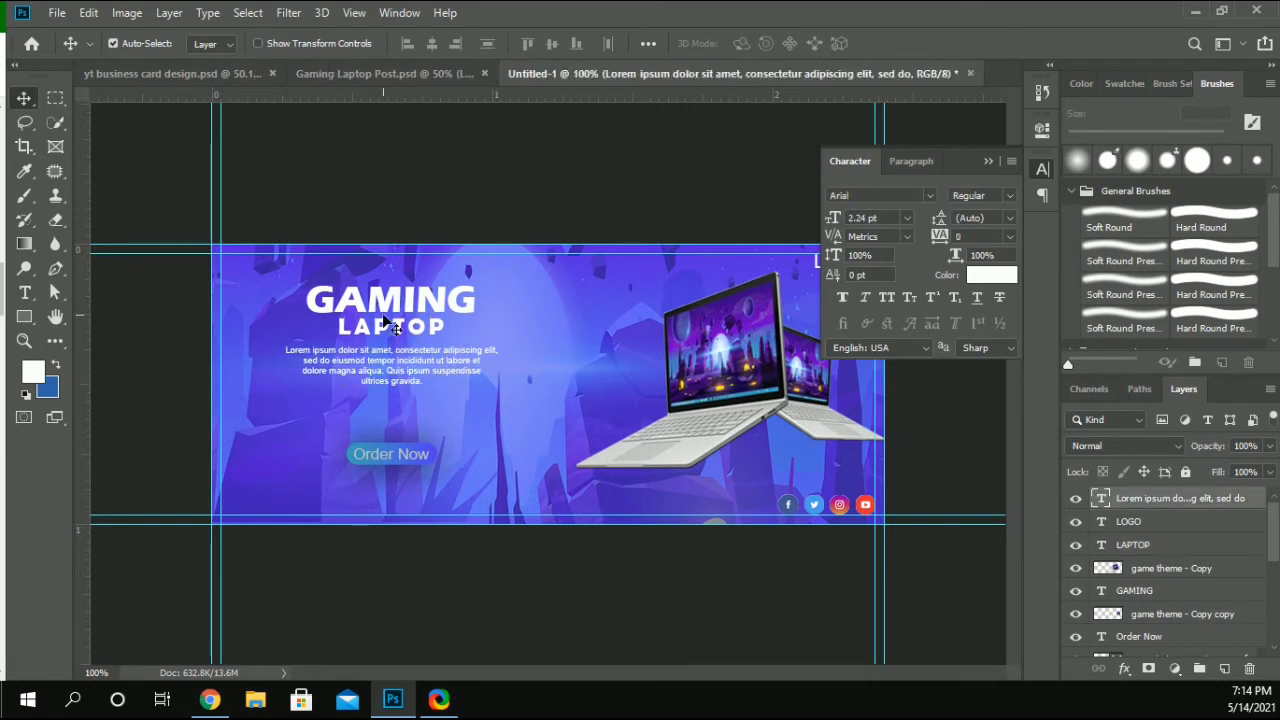
Step: Move GAMING, LAPTOP and the paragraph down together, closer to the Order Now button
{"action": "left_click", "coordinate": [399, 298]}
{"action": "left_click", "coordinate": [399, 326], "text": "shift"}
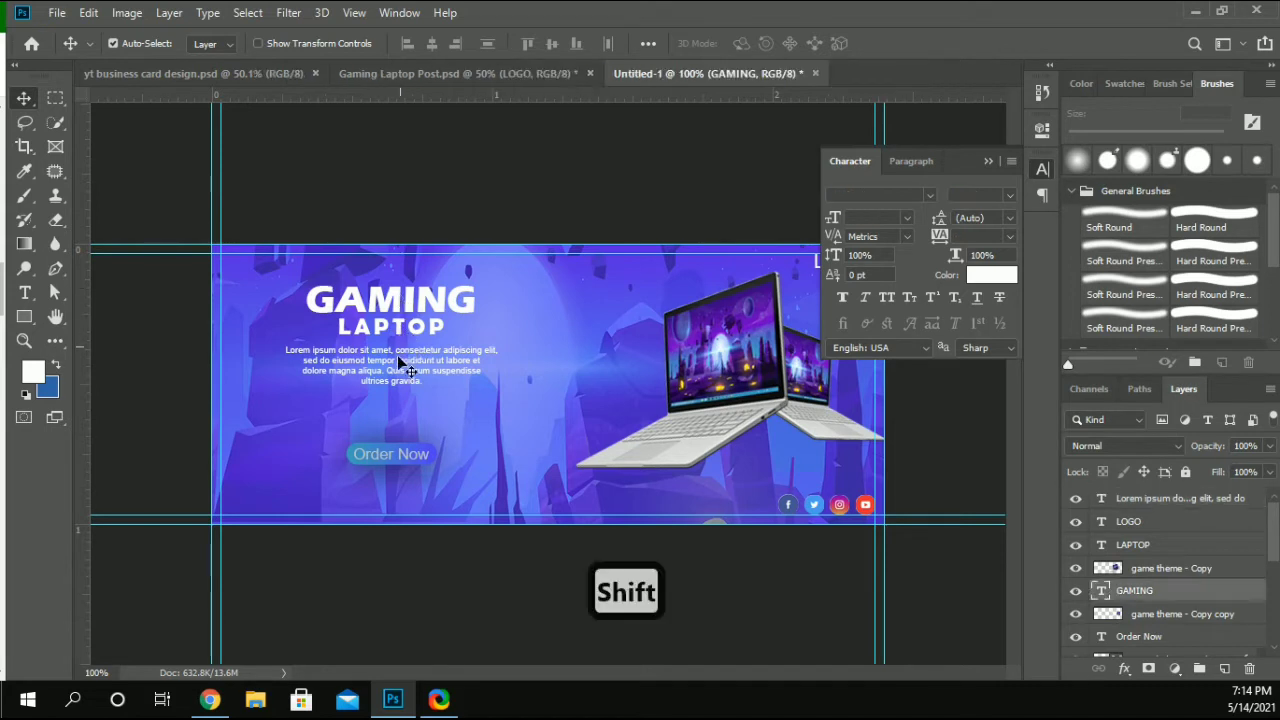
{"action": "left_click", "coordinate": [397, 355], "text": "shift"}
{"action": "key", "text": "shift+Left"}
{"action": "key", "text": "shift+Right"}
{"action": "key", "text": "shift+Down"}
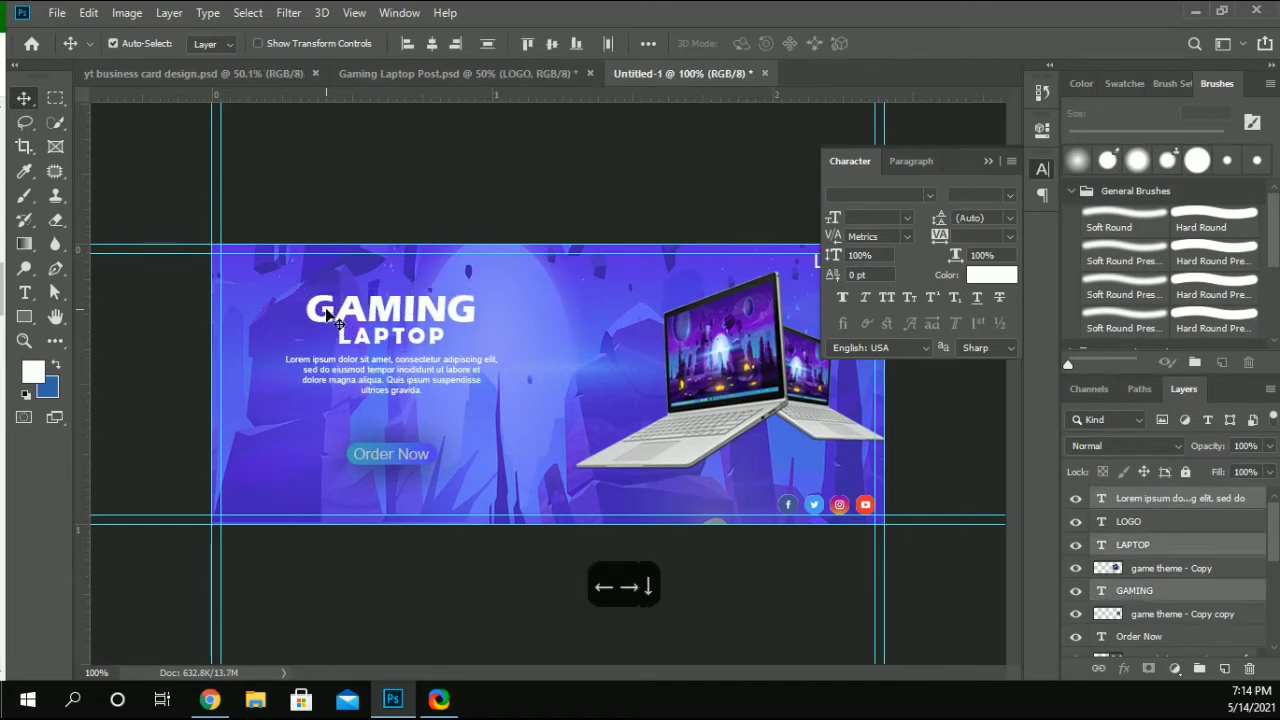
{"action": "key", "text": "shift+Down"}
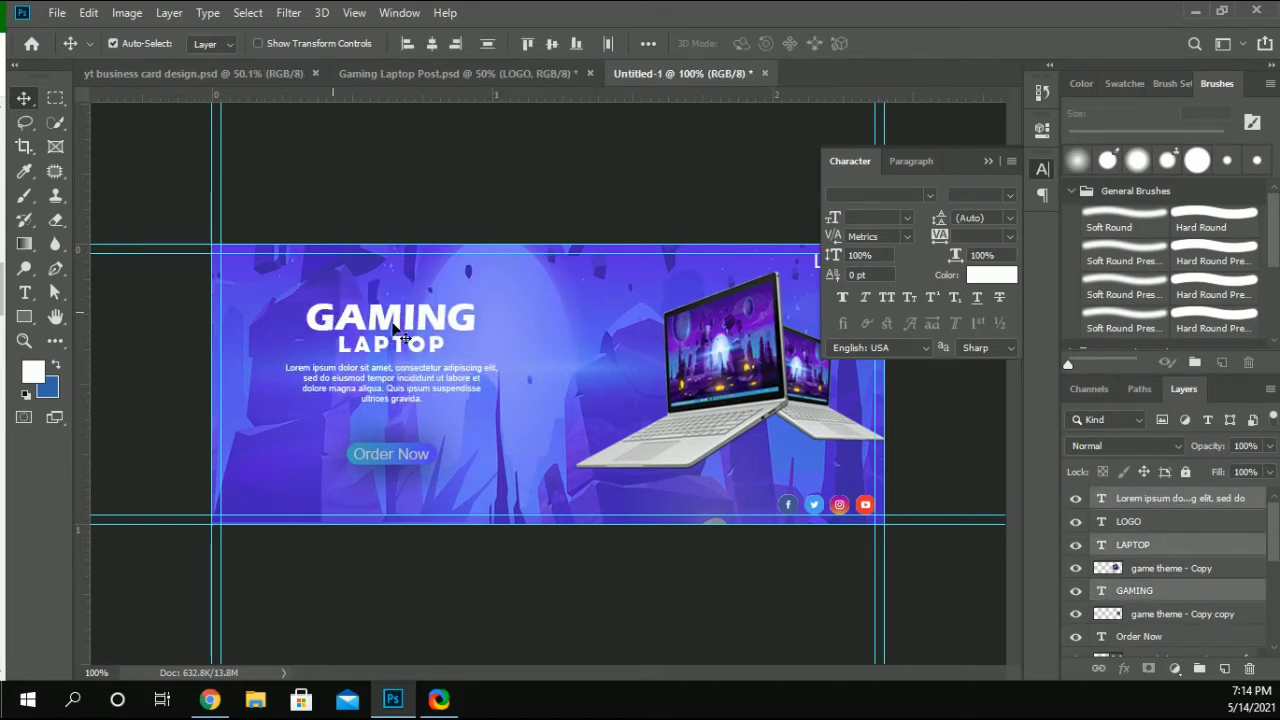
{"action": "left_click", "coordinate": [483, 187]}
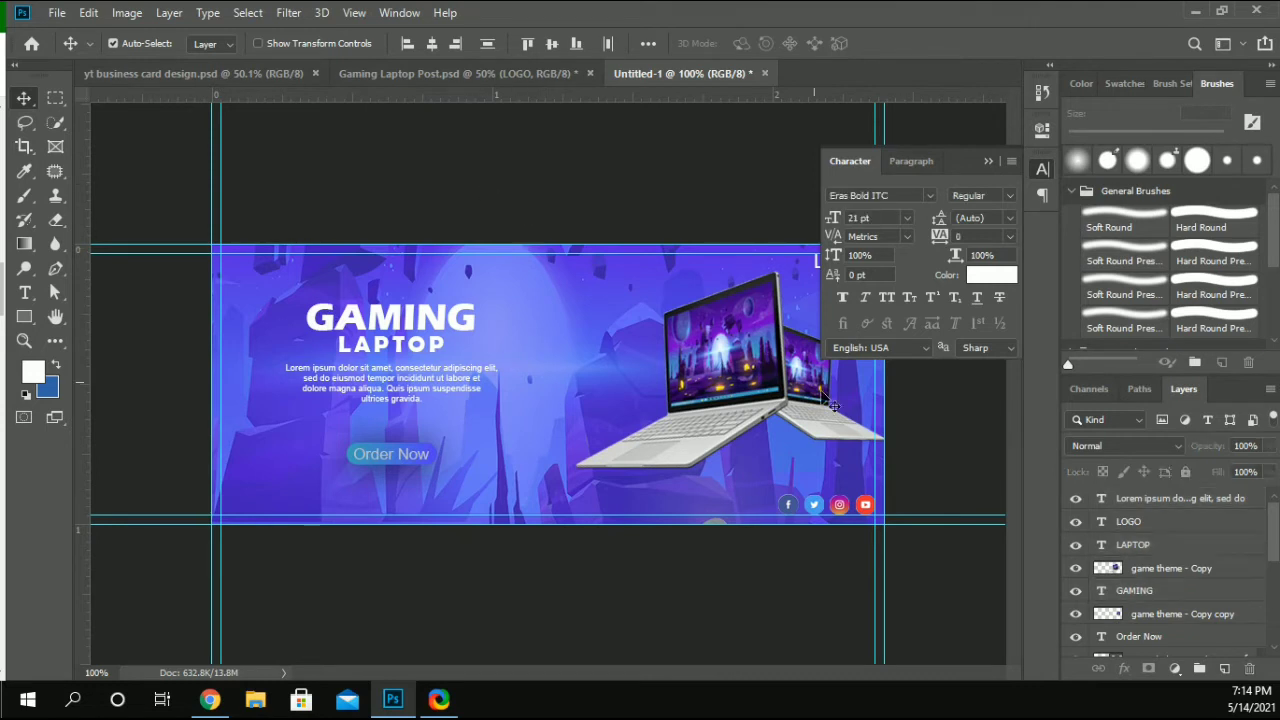
Step: Shift both laptop images slightly to the left together, away from the banner's right guide
{"action": "left_click", "coordinate": [802, 368]}
{"action": "left_click", "coordinate": [680, 344], "text": "shift"}
{"action": "key", "text": "shift+Left"}
{"action": "key", "text": "shift+Left"}
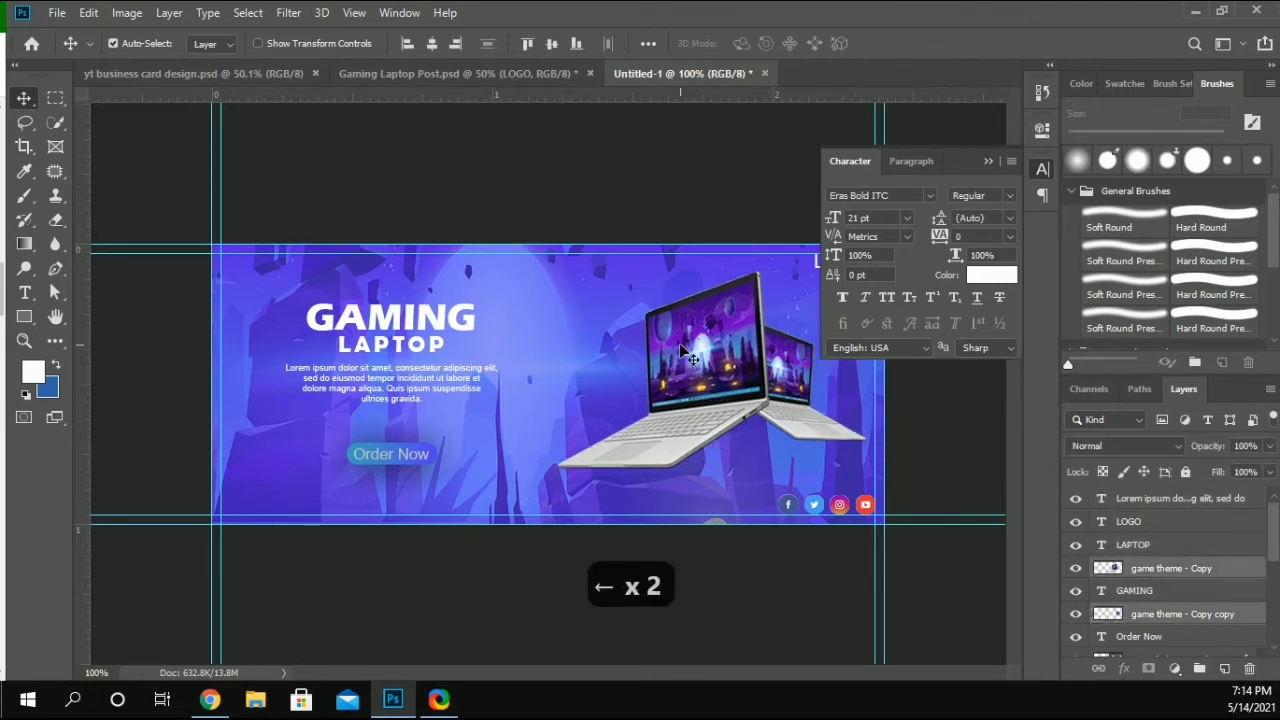
{"action": "left_click", "coordinate": [560, 204]}
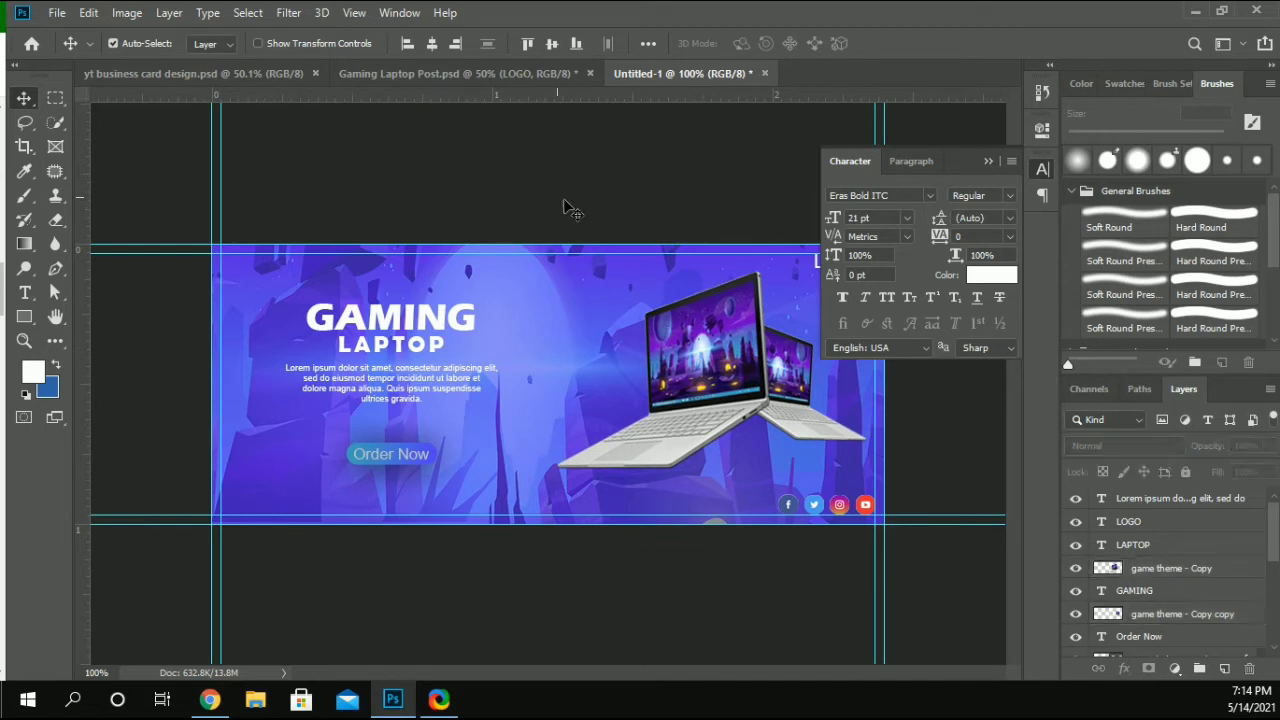
Step: Paint a soft white glow at the laptops' base with a 275 px brush on a new layer placed beneath the Order Now text
{"action": "left_click", "coordinate": [1224, 668]}
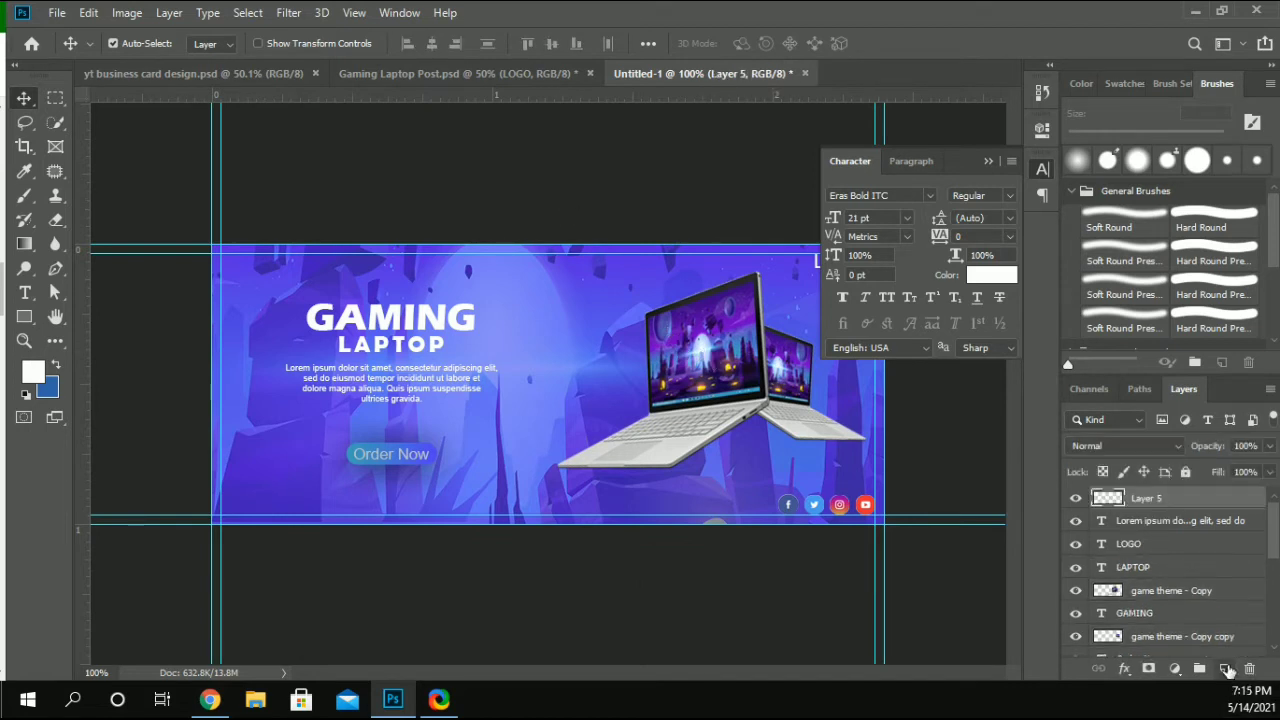
{"action": "left_click", "coordinate": [24, 195]}
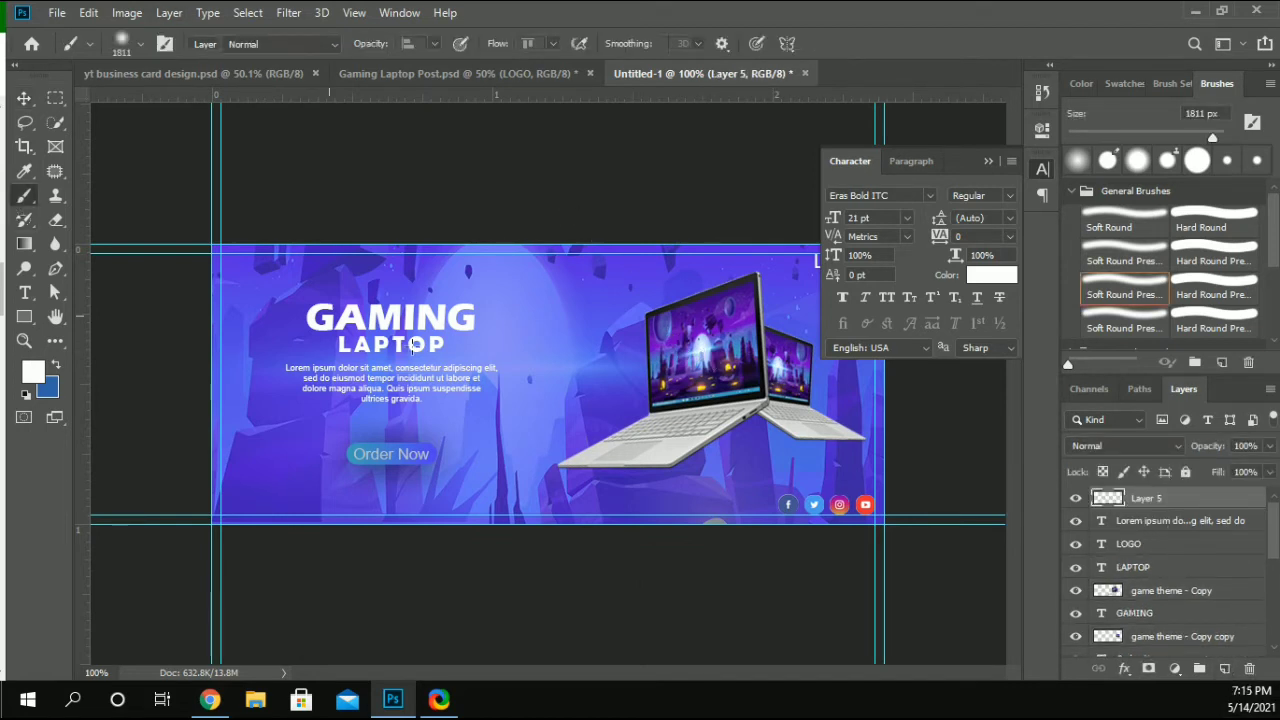
{"action": "key", "text": "Caps_Lock"}
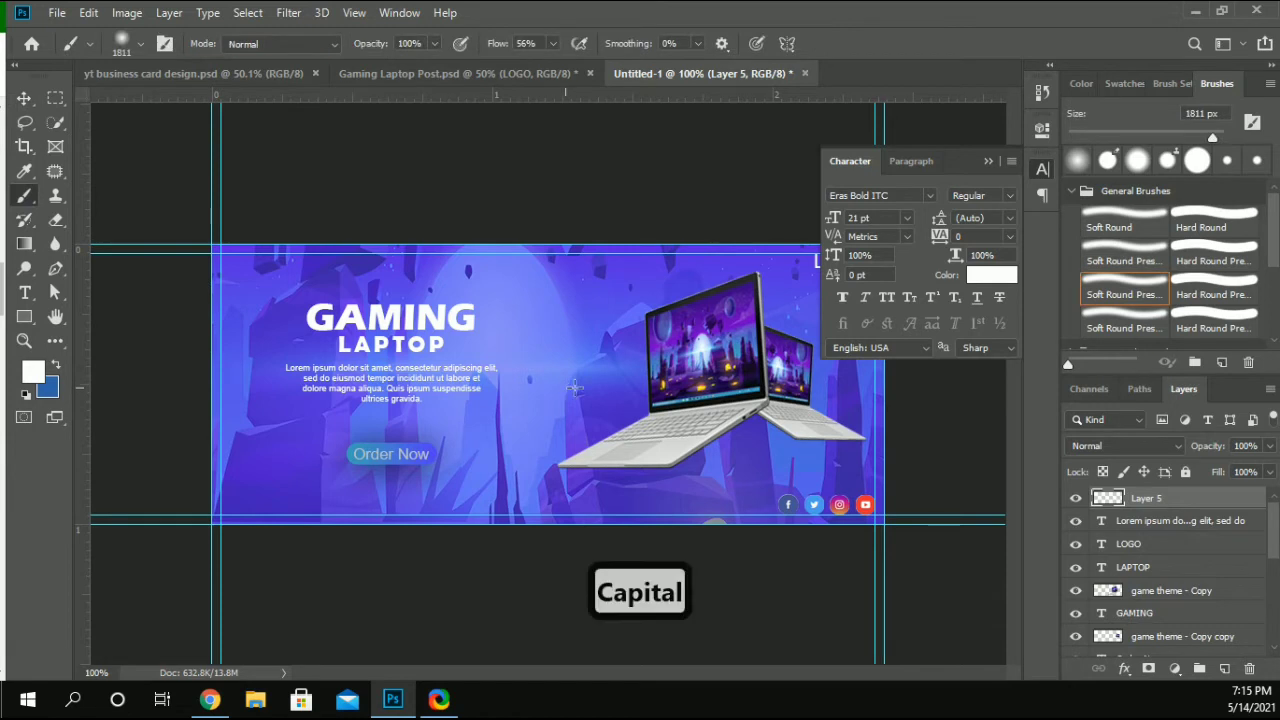
{"action": "left_click", "coordinate": [140, 43]}
{"action": "left_click", "coordinate": [204, 96]}
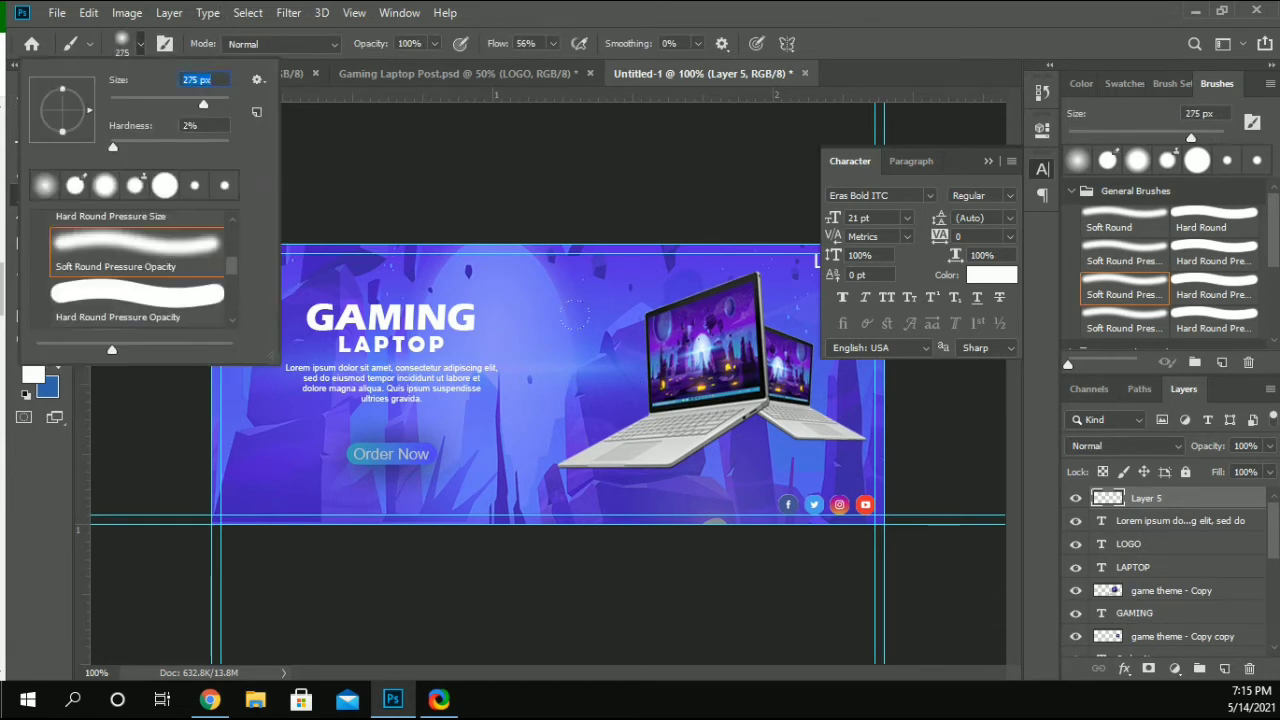
{"action": "key", "text": "Return"}
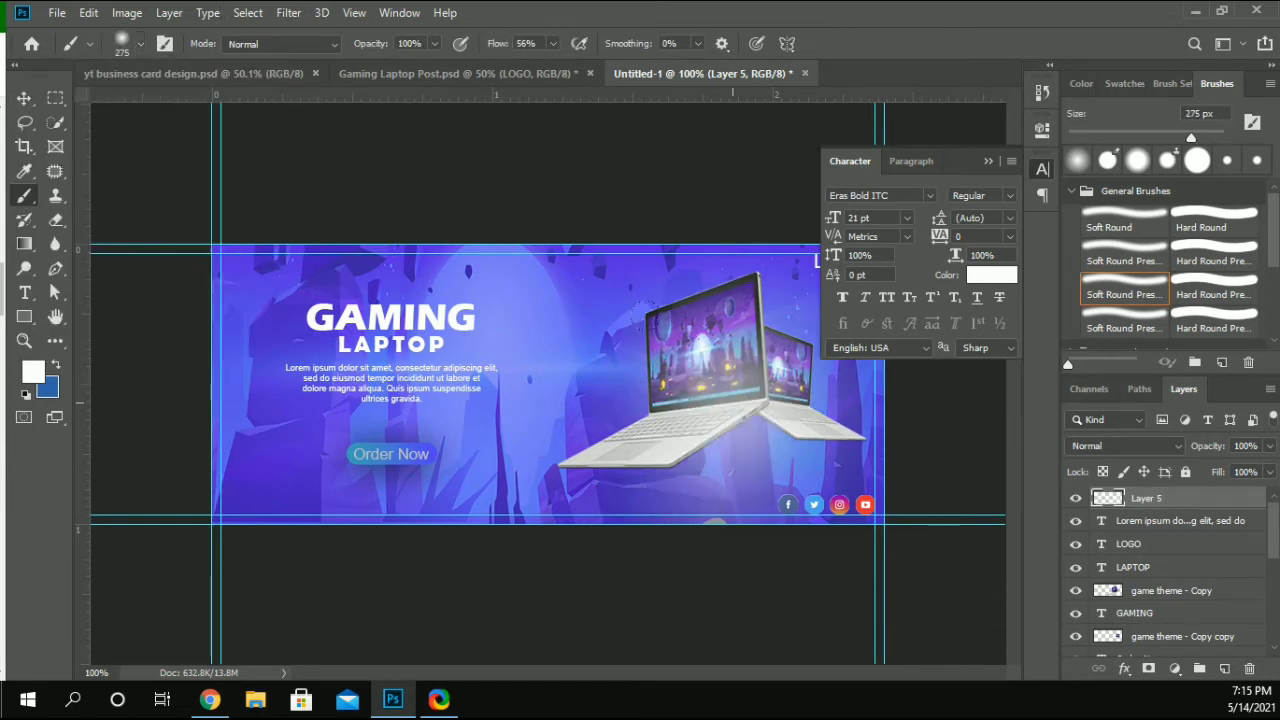
{"action": "left_click_drag", "start_coordinate": [1158, 508], "coordinate": [1173, 608]}
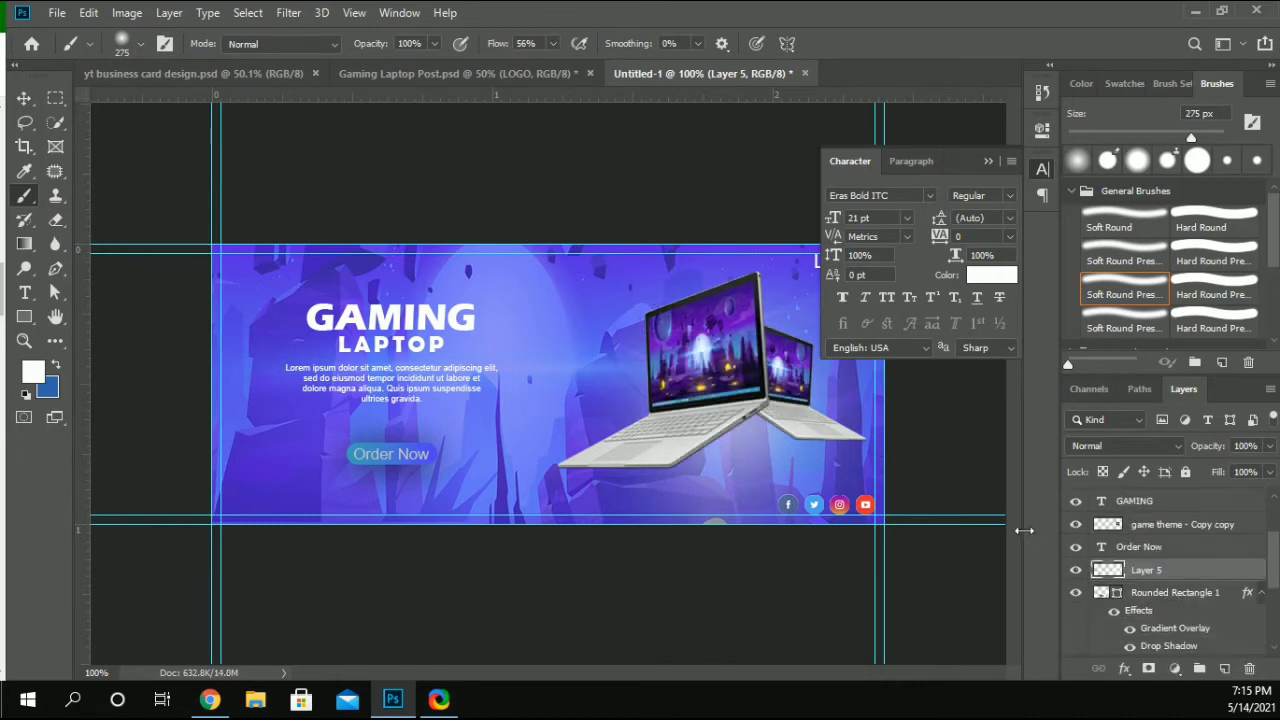
{"action": "key", "text": "shift"}
{"action": "key", "text": "Up"}
{"action": "key", "text": "Up"}
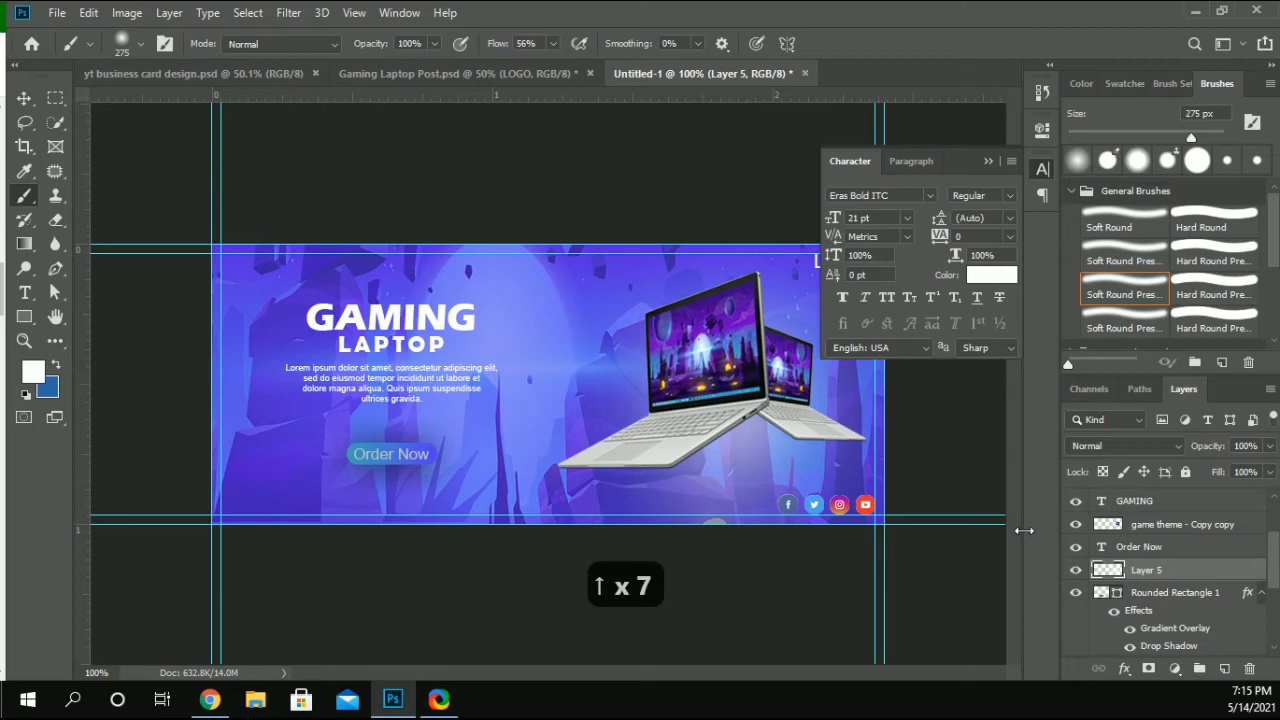
{"action": "key", "text": "Up"}
{"action": "key", "text": "Up"}
{"action": "key", "text": "Up"}
{"action": "key", "text": "Up"}
{"action": "key", "text": "Up"}
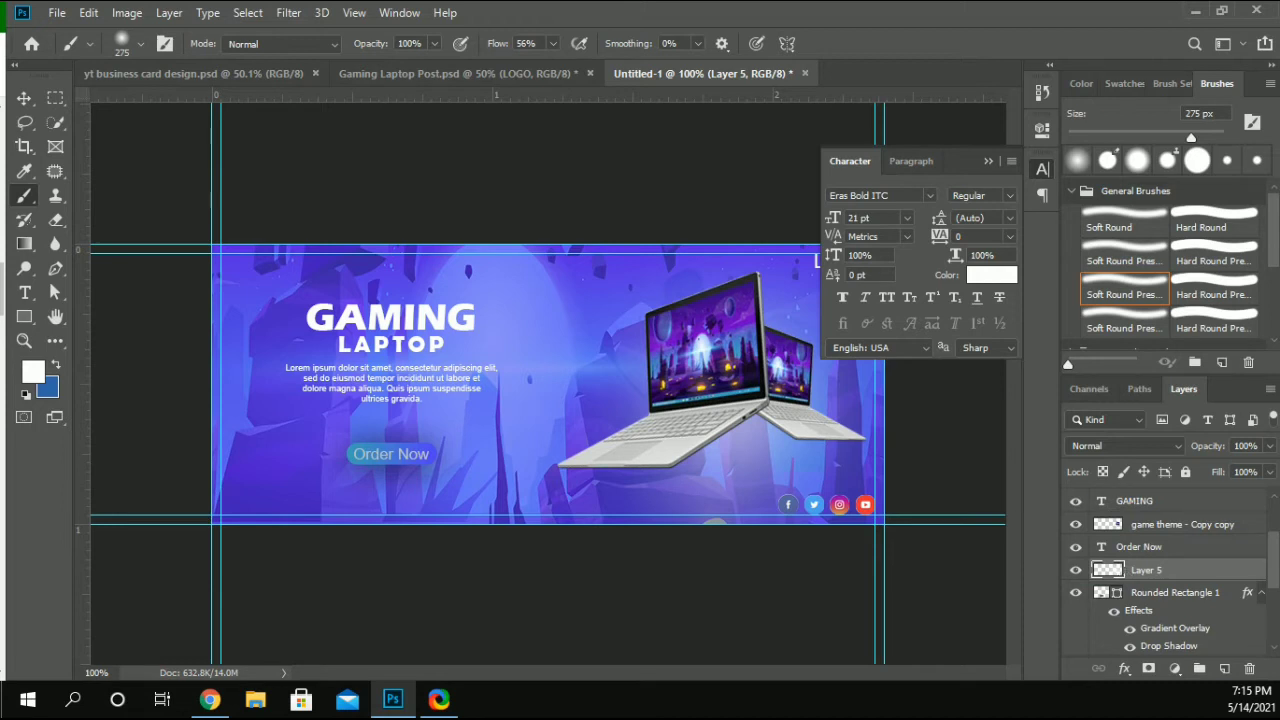
{"action": "left_click", "coordinate": [23, 98]}
{"action": "key", "text": "shift+Up"}
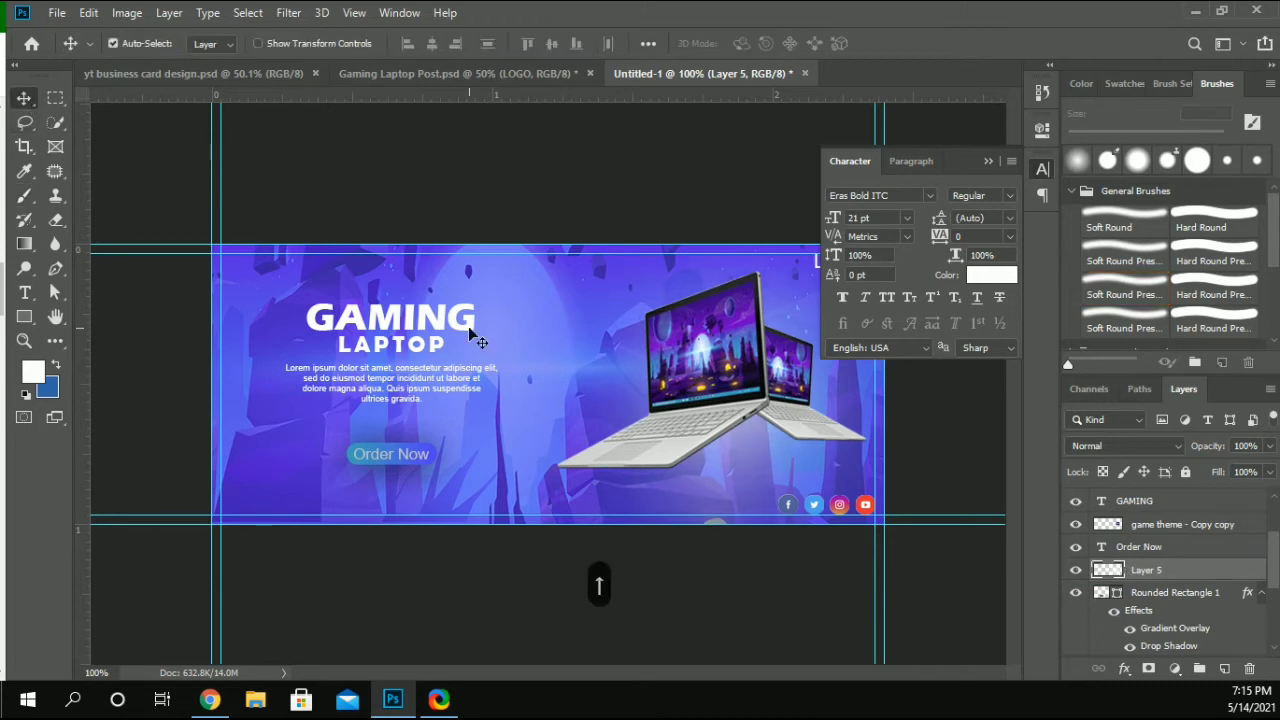
{"action": "key", "text": "Up"}
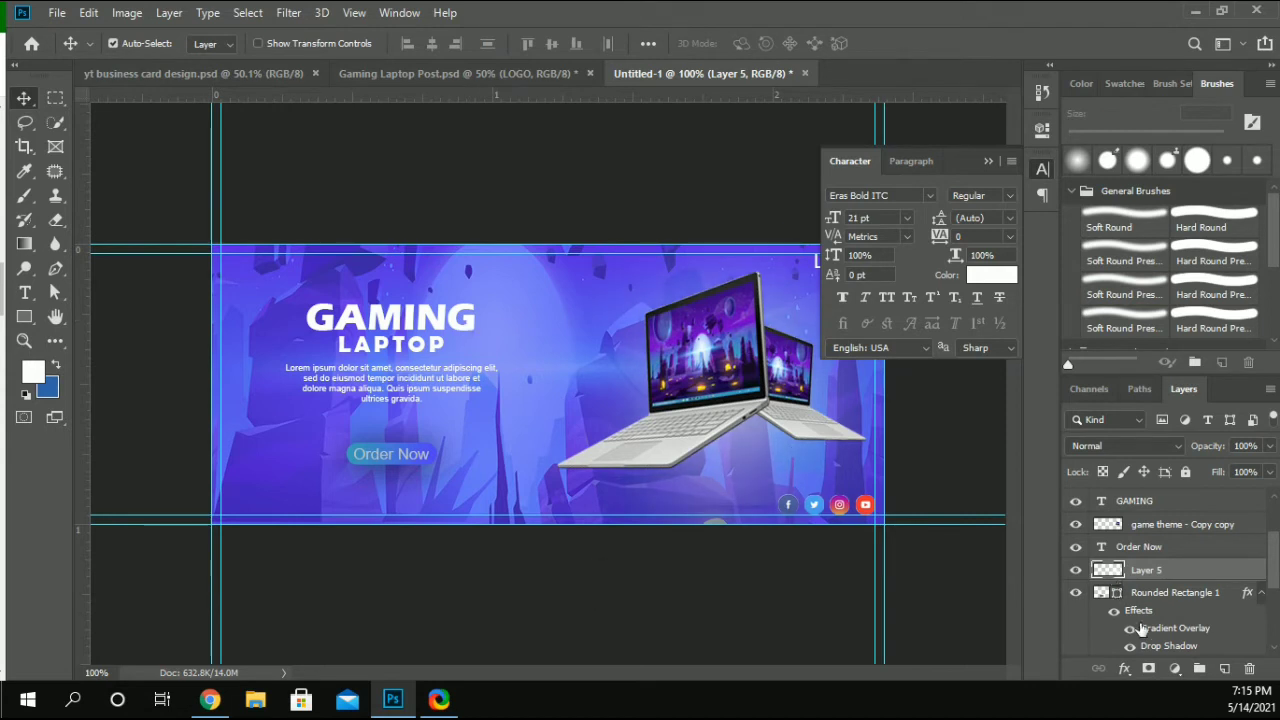
{"action": "key", "text": "Delete"}
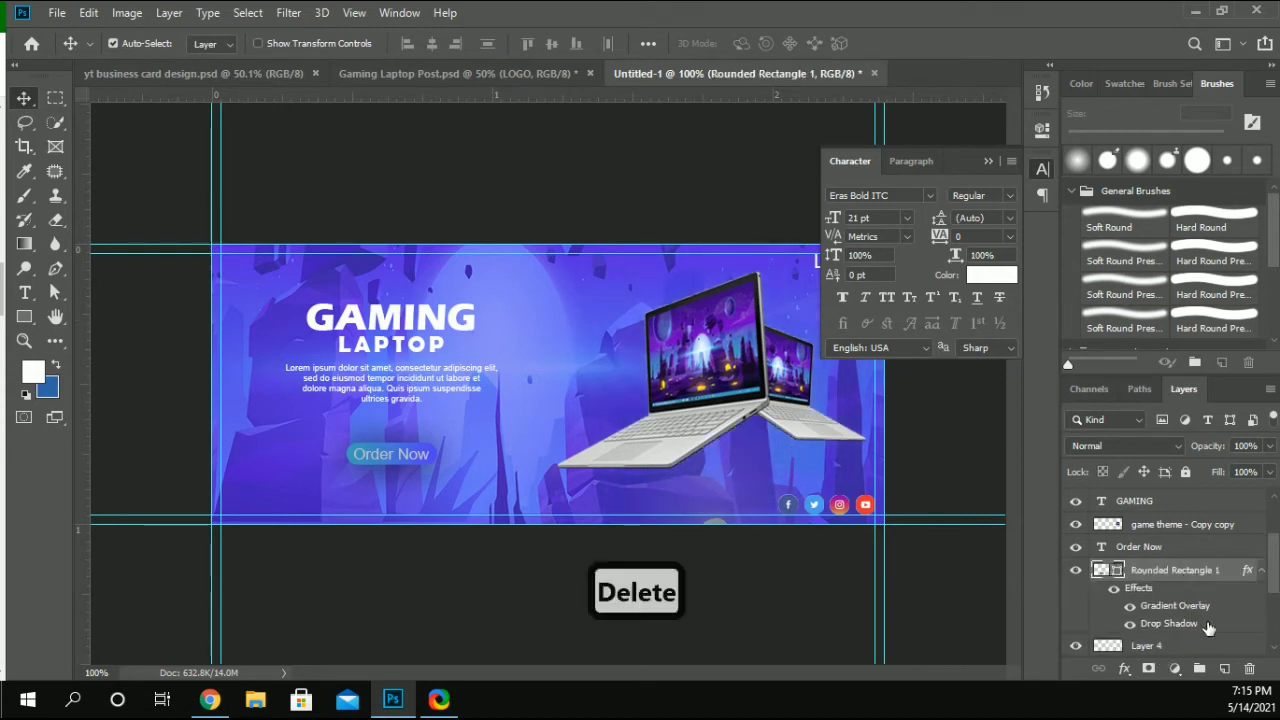
{"action": "key", "text": "ctrl+z"}
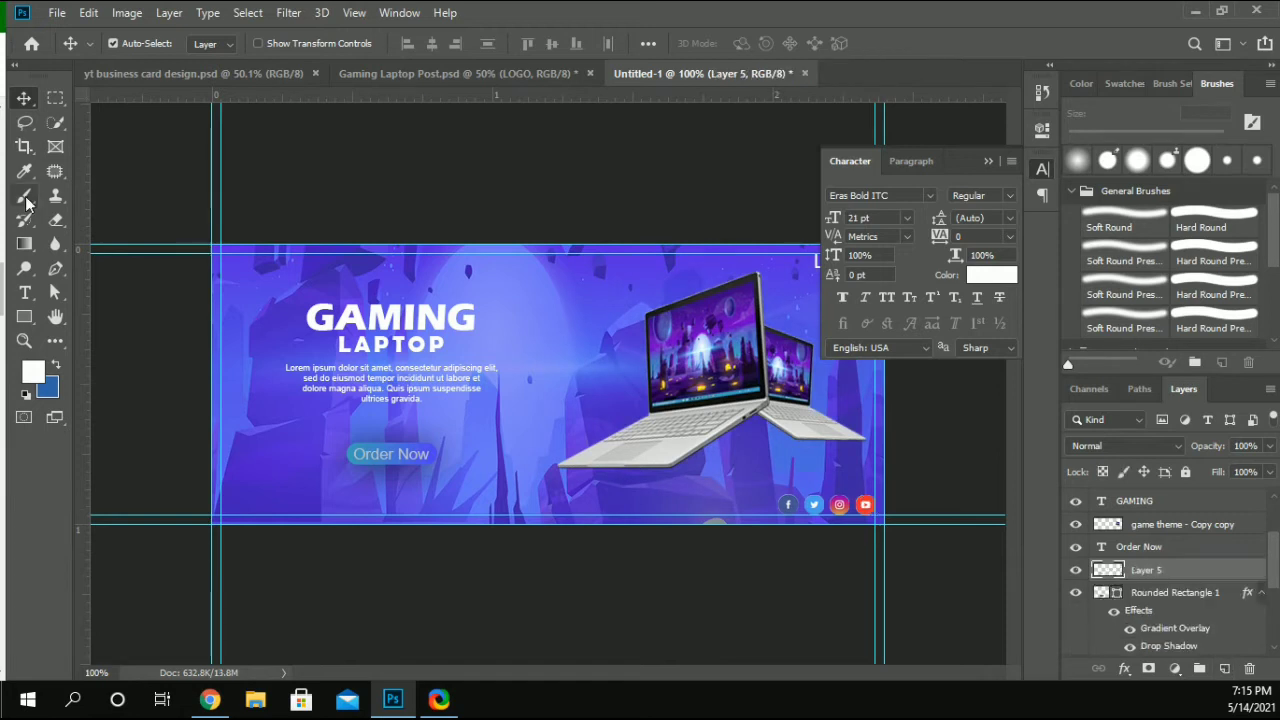
Step: Repaint the white glow beneath the laptops on Layer 5 with a slightly larger soft brush
{"action": "left_click", "coordinate": [25, 195]}
{"action": "left_click", "coordinate": [140, 44]}
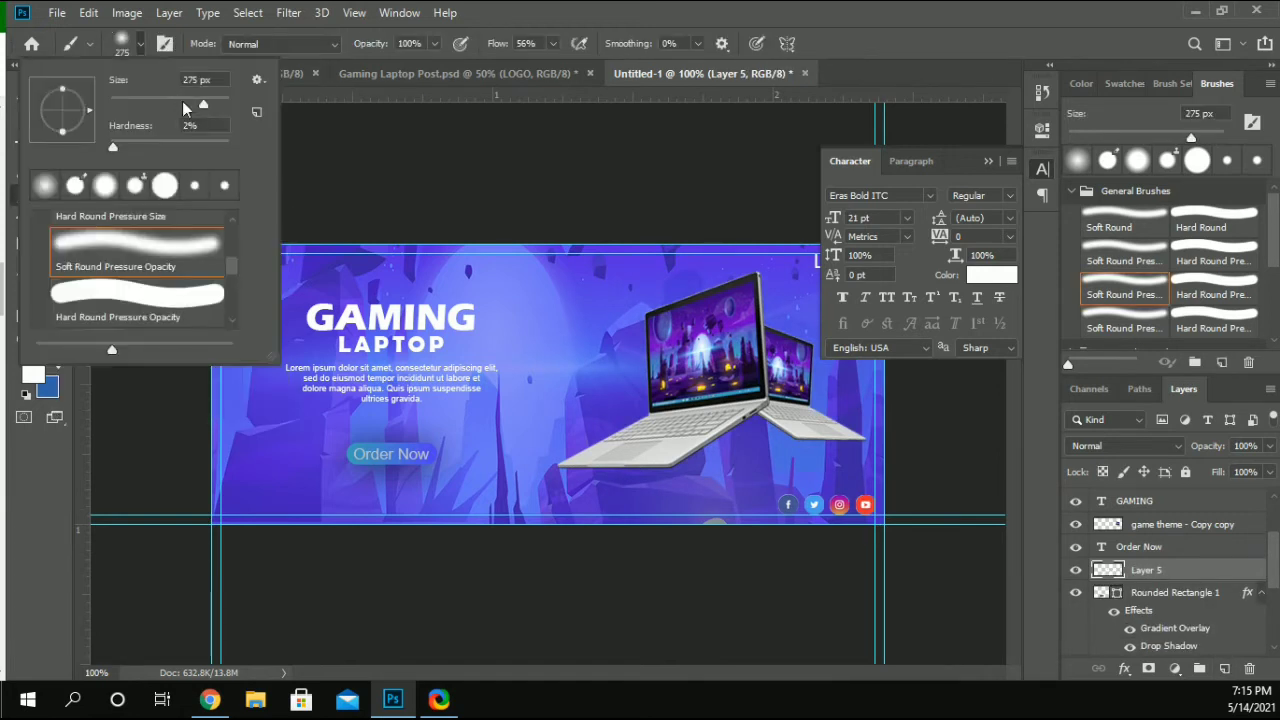
{"action": "left_click_drag", "start_coordinate": [200, 100], "coordinate": [207, 104]}
{"action": "key", "text": "Return"}
{"action": "left_click", "coordinate": [24, 98]}
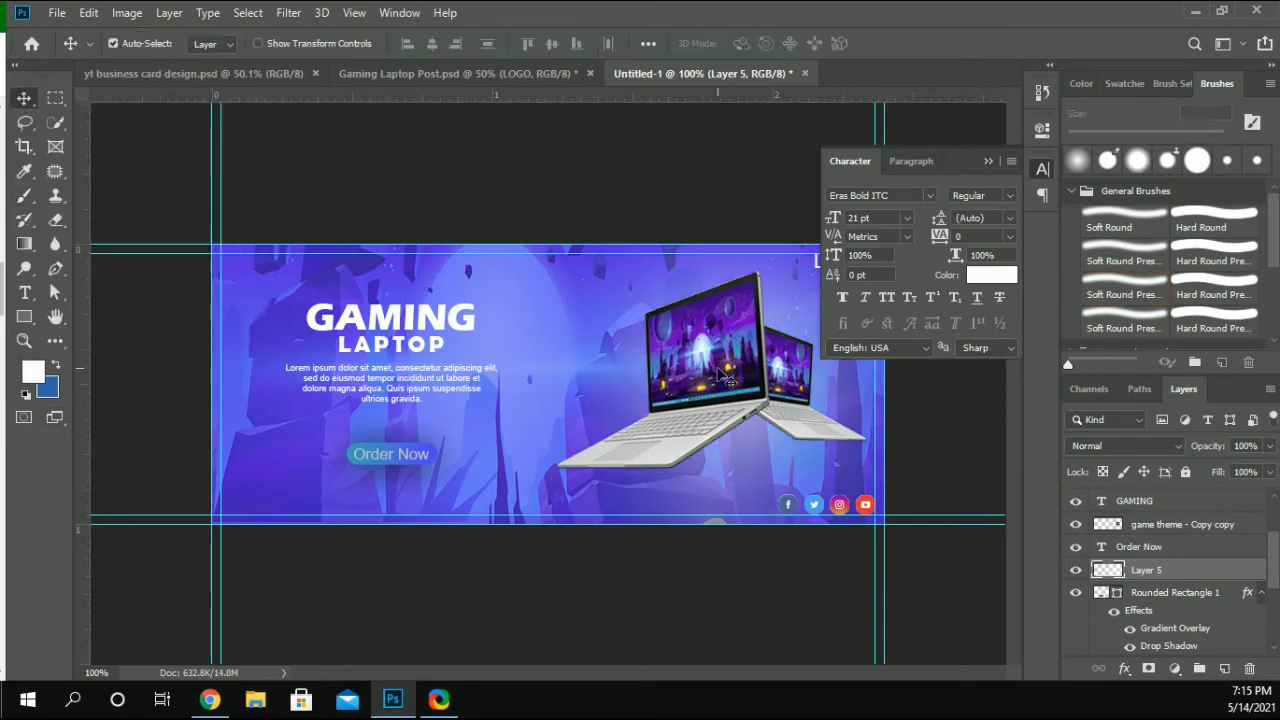
Step: Apply Levels to the front laptop, raising the black input slightly above 15 and lowering the white input to 216
{"action": "left_click", "coordinate": [721, 371]}
{"action": "left_click", "coordinate": [127, 12]}
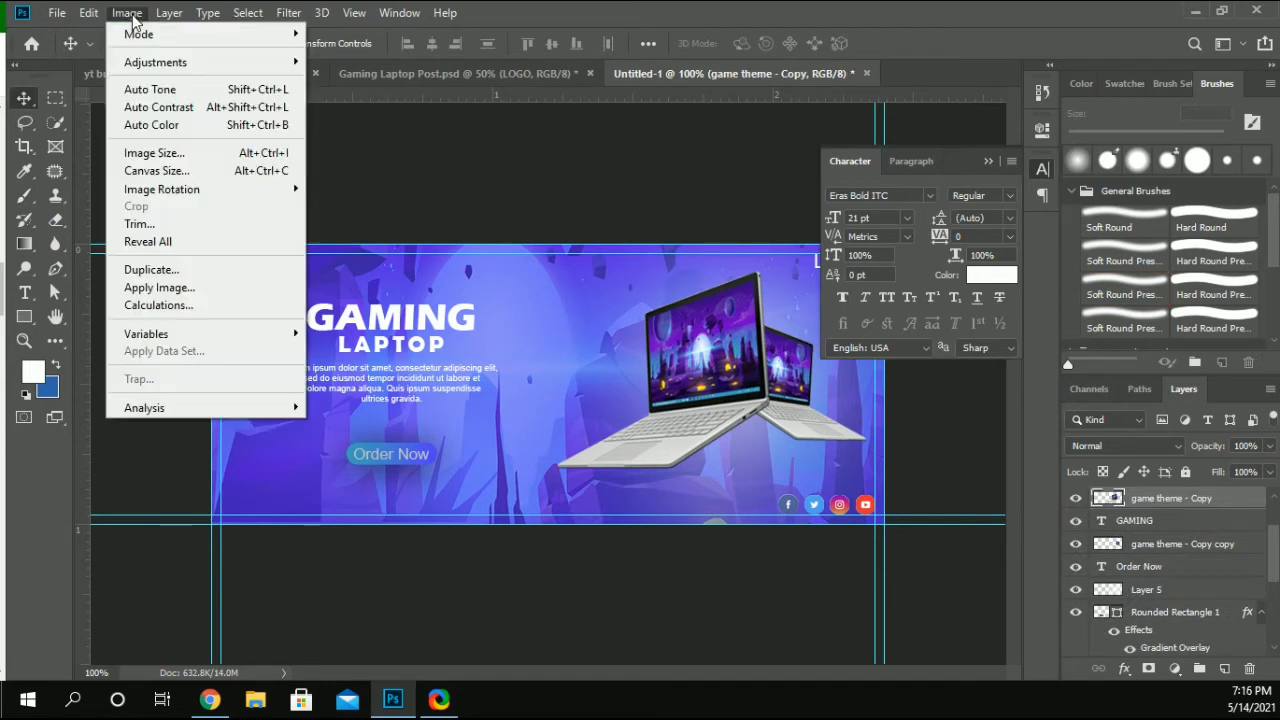
{"action": "mouse_move", "coordinate": [166, 57]}
{"action": "left_click", "coordinate": [379, 80]}
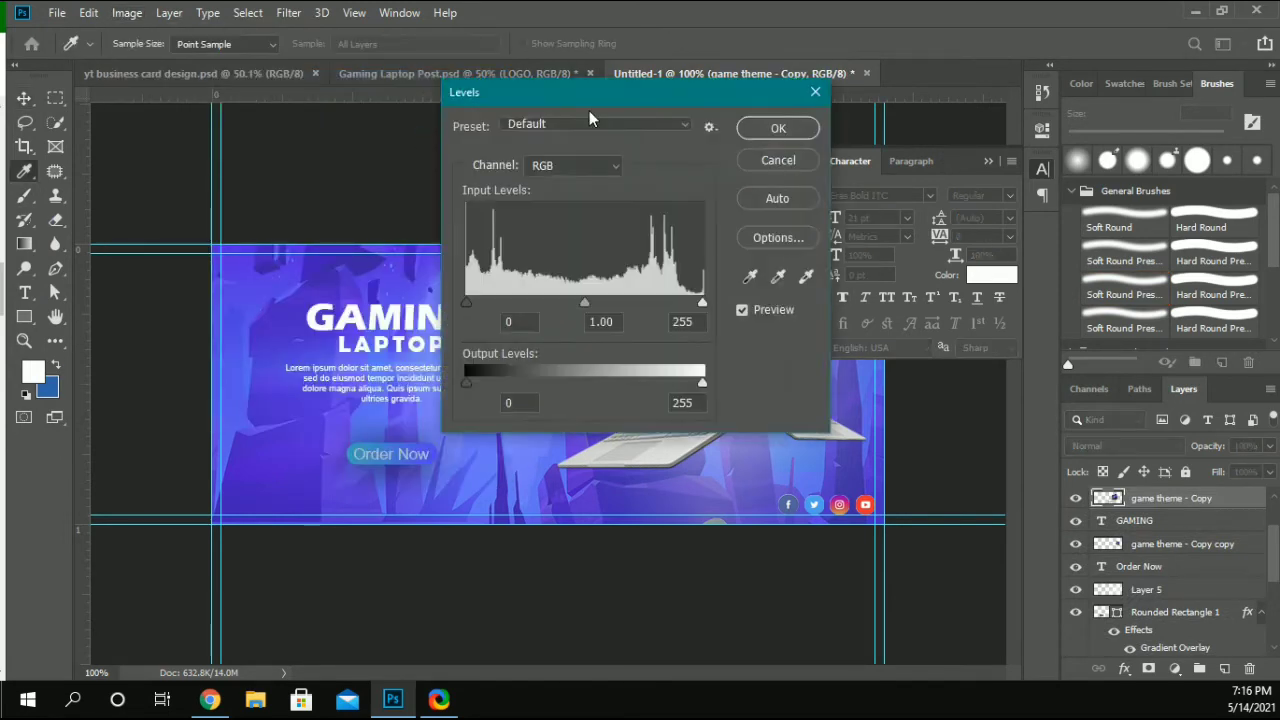
{"action": "left_click_drag", "start_coordinate": [585, 95], "coordinate": [283, 186]}
{"action": "left_click_drag", "start_coordinate": [176, 395], "coordinate": [190, 395]}
{"action": "left_click_drag", "start_coordinate": [411, 396], "coordinate": [382, 396]}
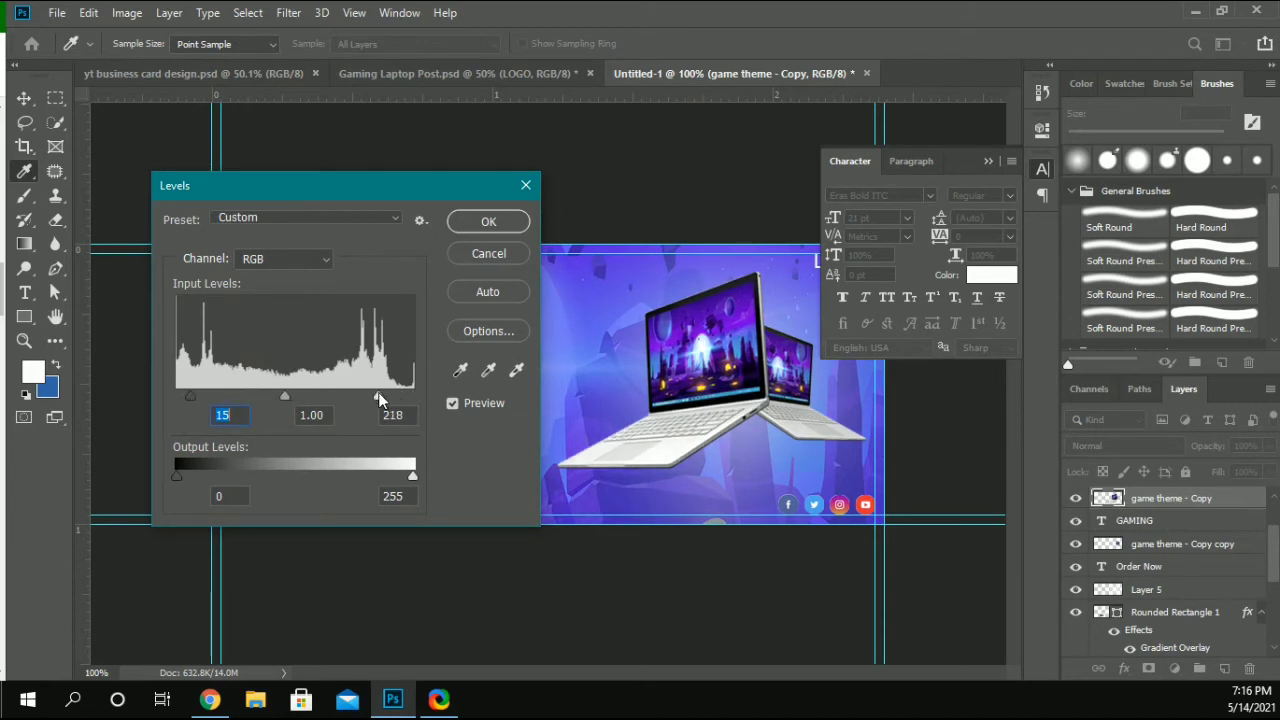
{"action": "left_click_drag", "start_coordinate": [369, 192], "coordinate": [312, 214]}
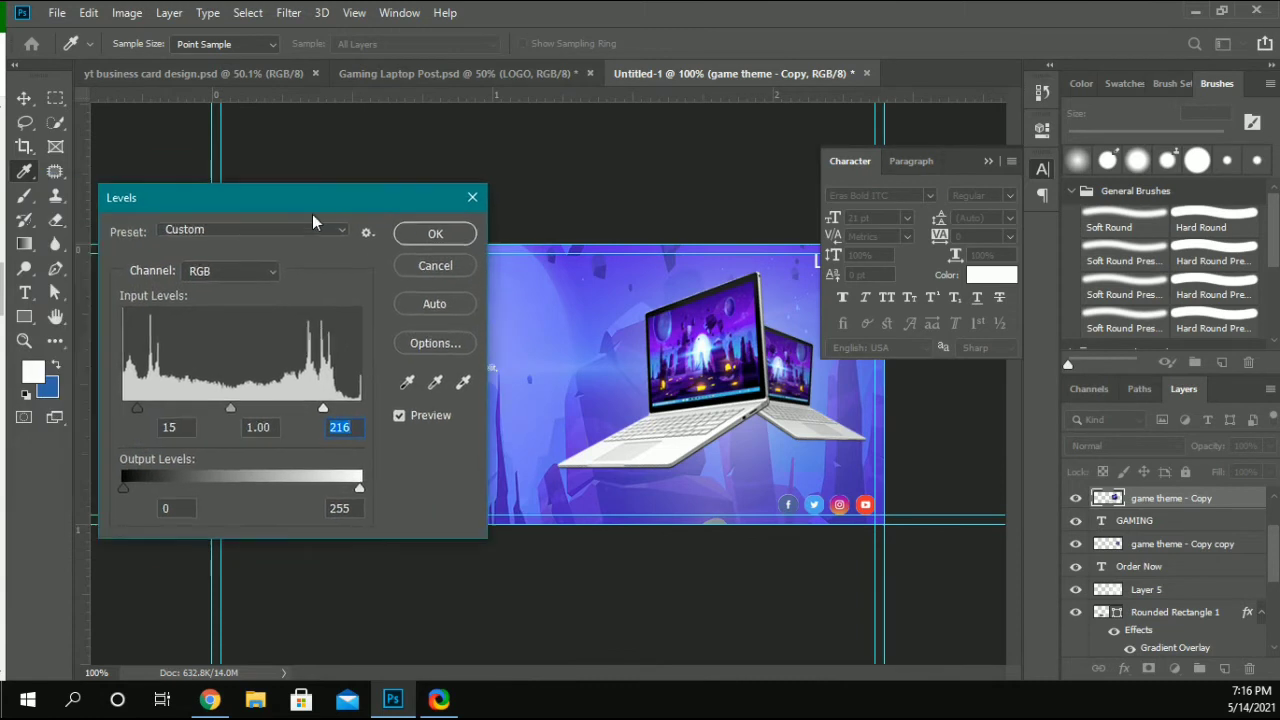
{"action": "left_click_drag", "start_coordinate": [135, 405], "coordinate": [142, 406]}
{"action": "left_click", "coordinate": [436, 234]}
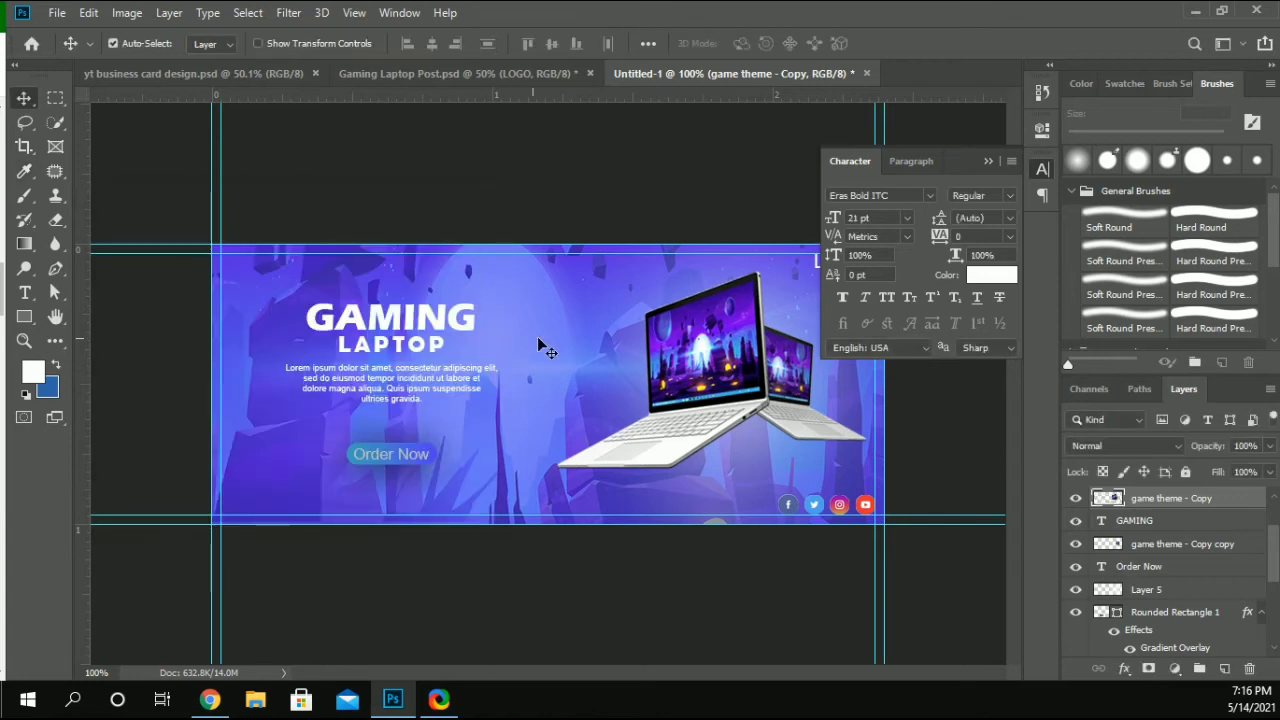
Step: Apply Levels to the rear laptop with a black input of 21 and a white input of 216
{"action": "left_click", "coordinate": [810, 416]}
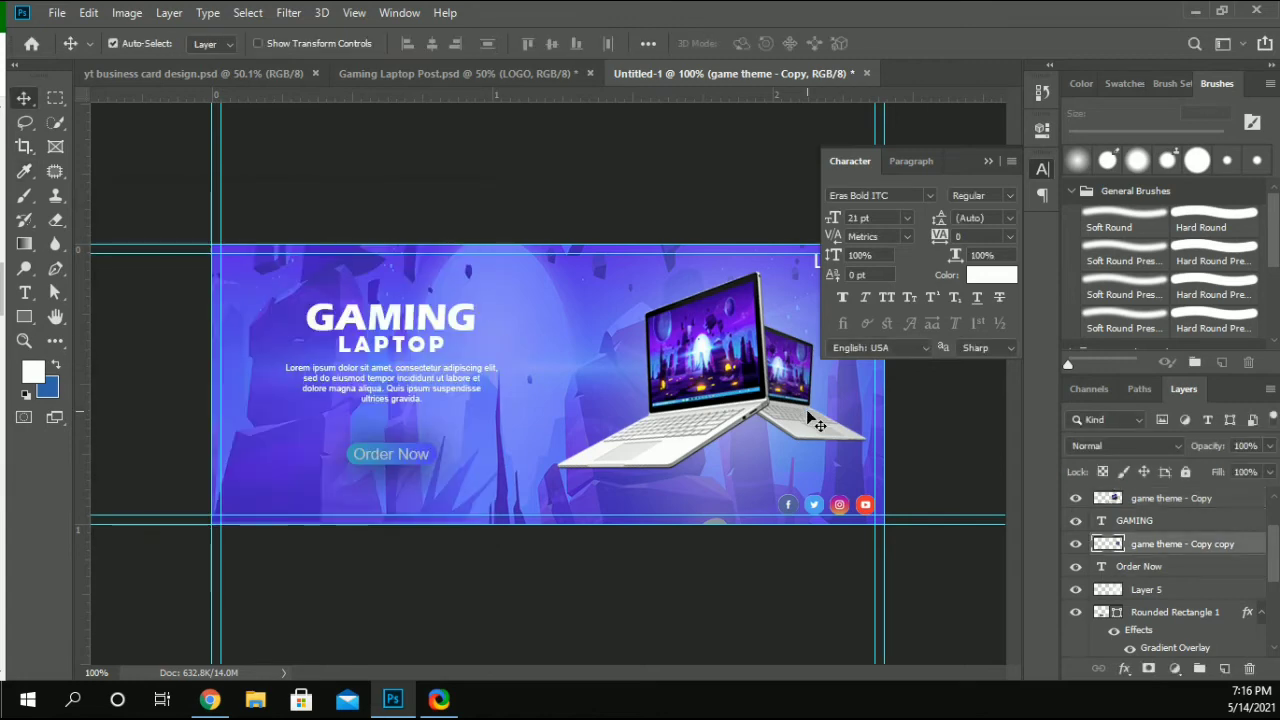
{"action": "left_click", "coordinate": [126, 13]}
{"action": "mouse_move", "coordinate": [198, 63]}
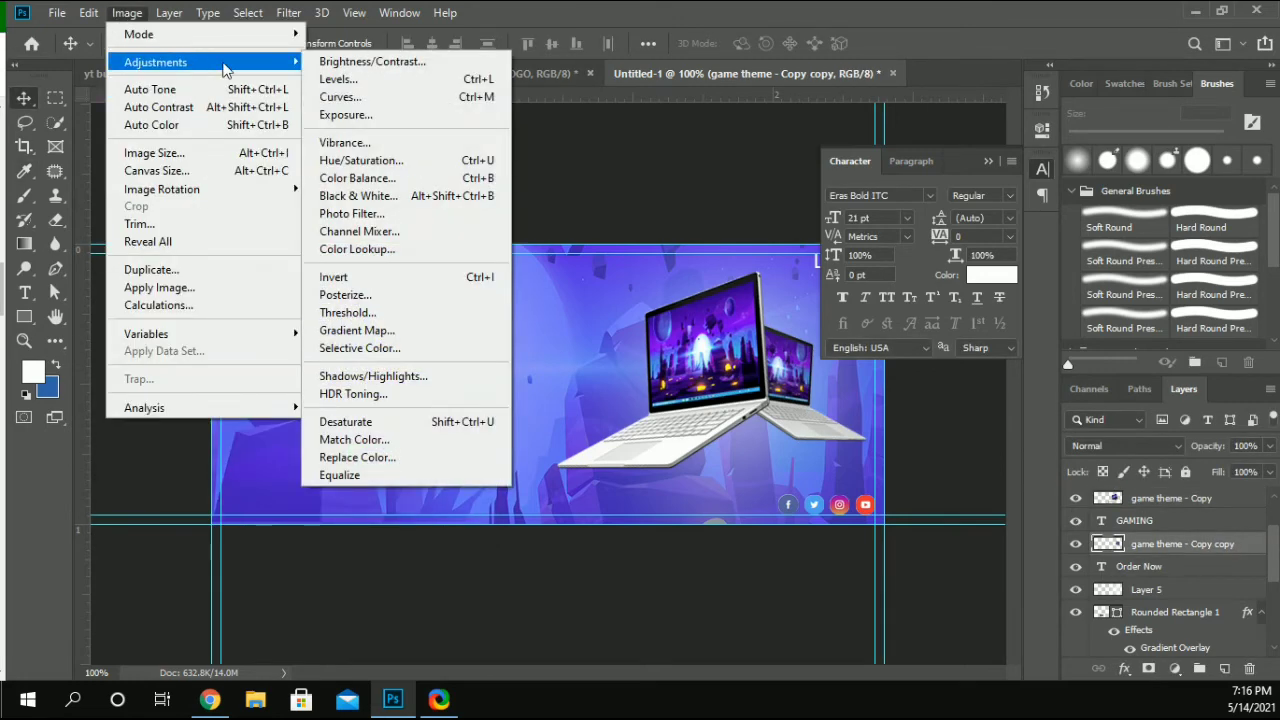
{"action": "left_click", "coordinate": [340, 79]}
{"action": "type", "text": "21"}
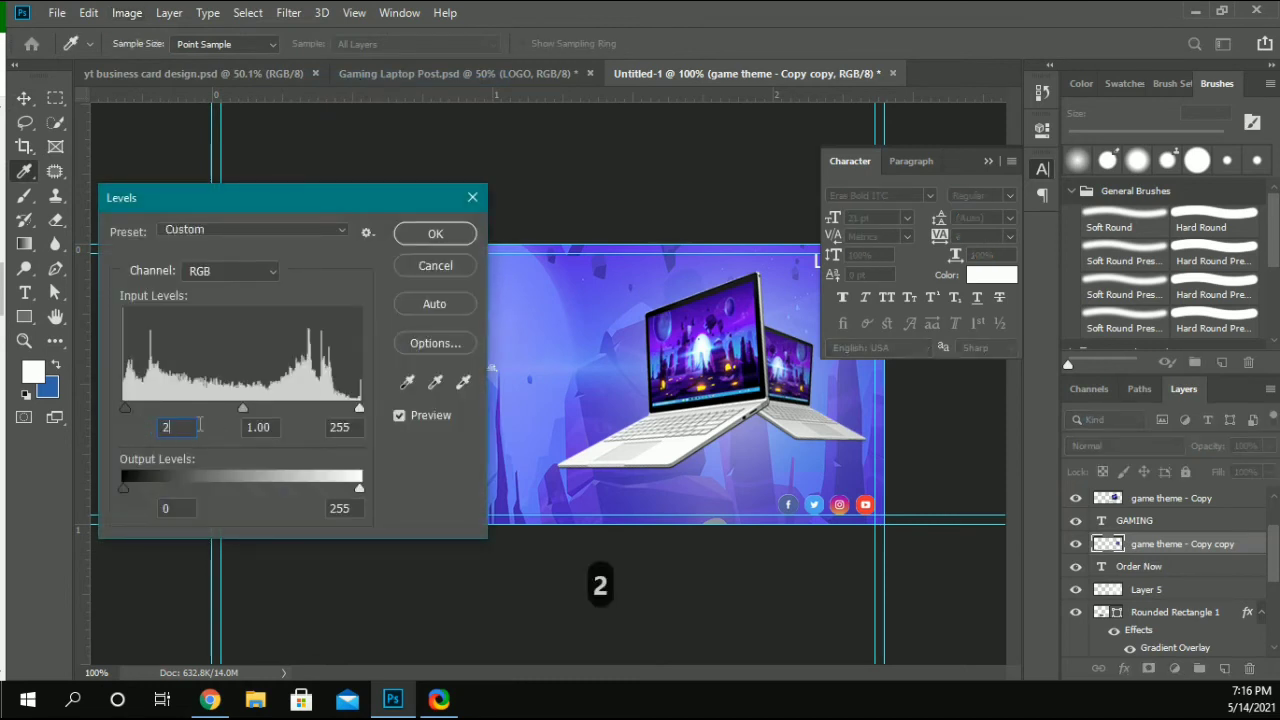
{"action": "key", "text": "Tab"}
{"action": "key", "text": "BackSpace"}
{"action": "key", "text": "BackSpace"}
{"action": "type", "text": "16"}
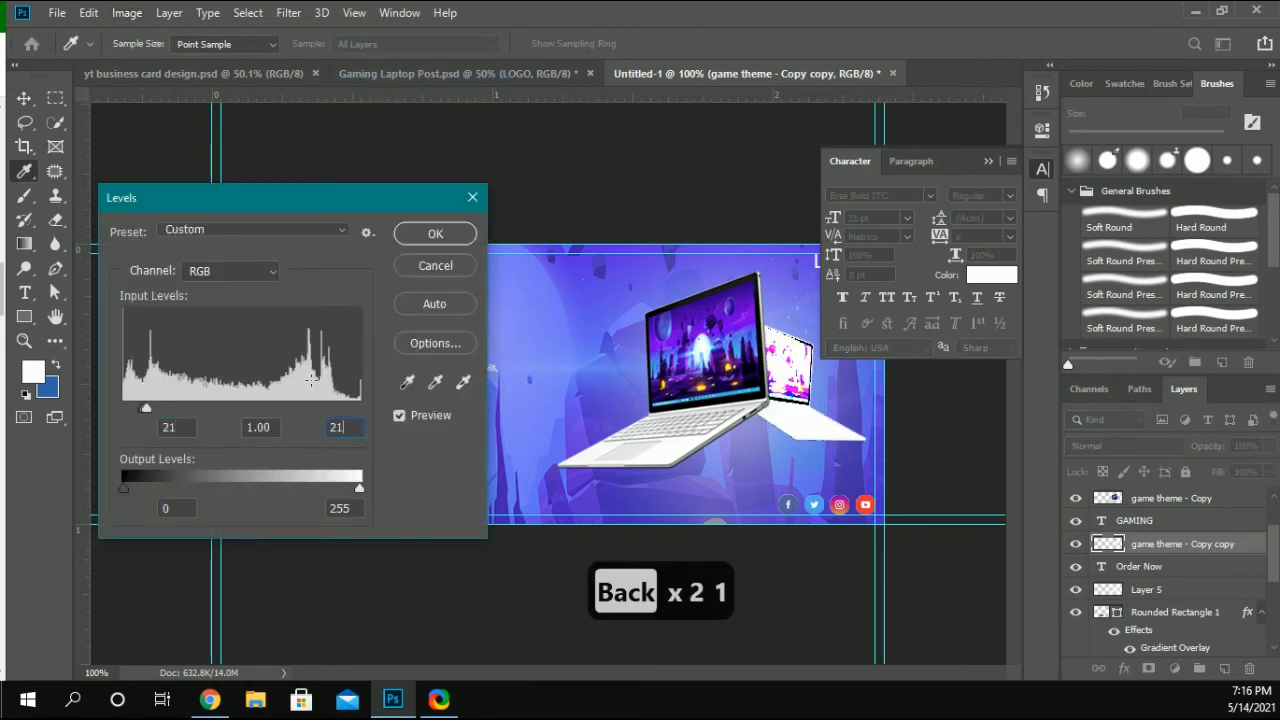
{"action": "left_click", "coordinate": [435, 234]}
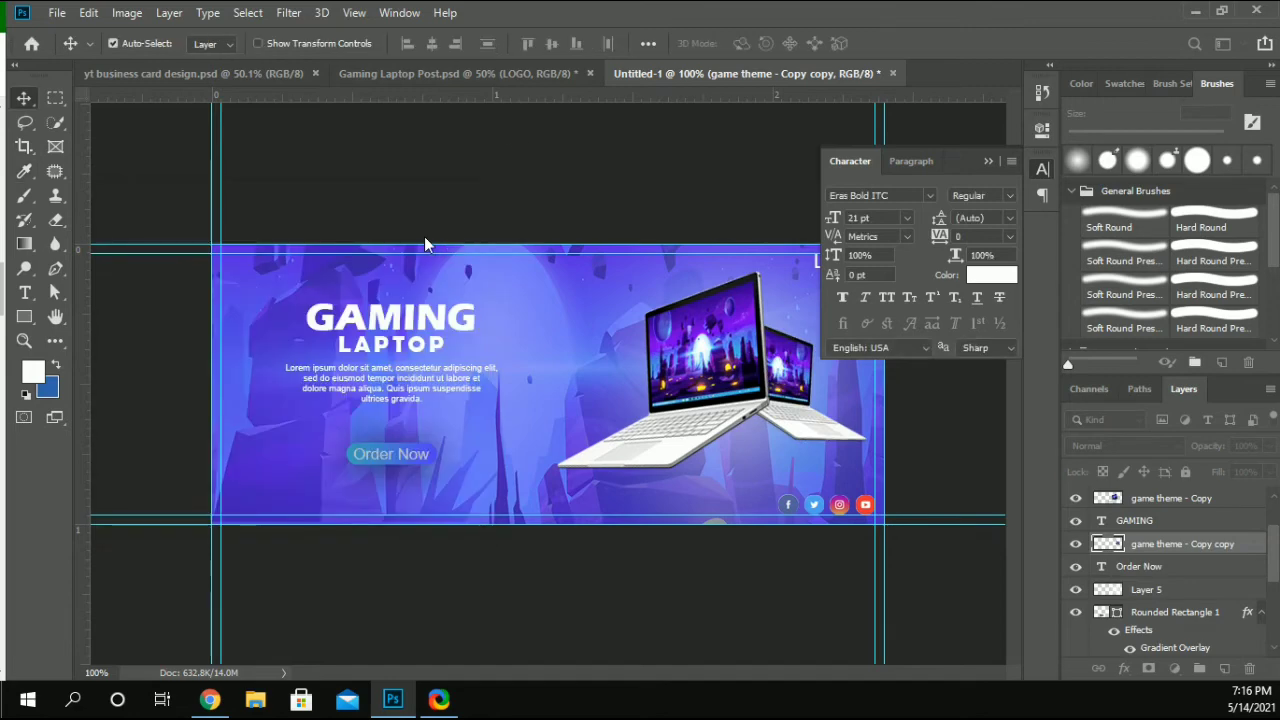
Step: Apply Curves to the front laptop, lowering the white point input to 247 and raising the black point input to 2
{"action": "left_click", "coordinate": [695, 342]}
{"action": "left_click", "coordinate": [130, 13]}
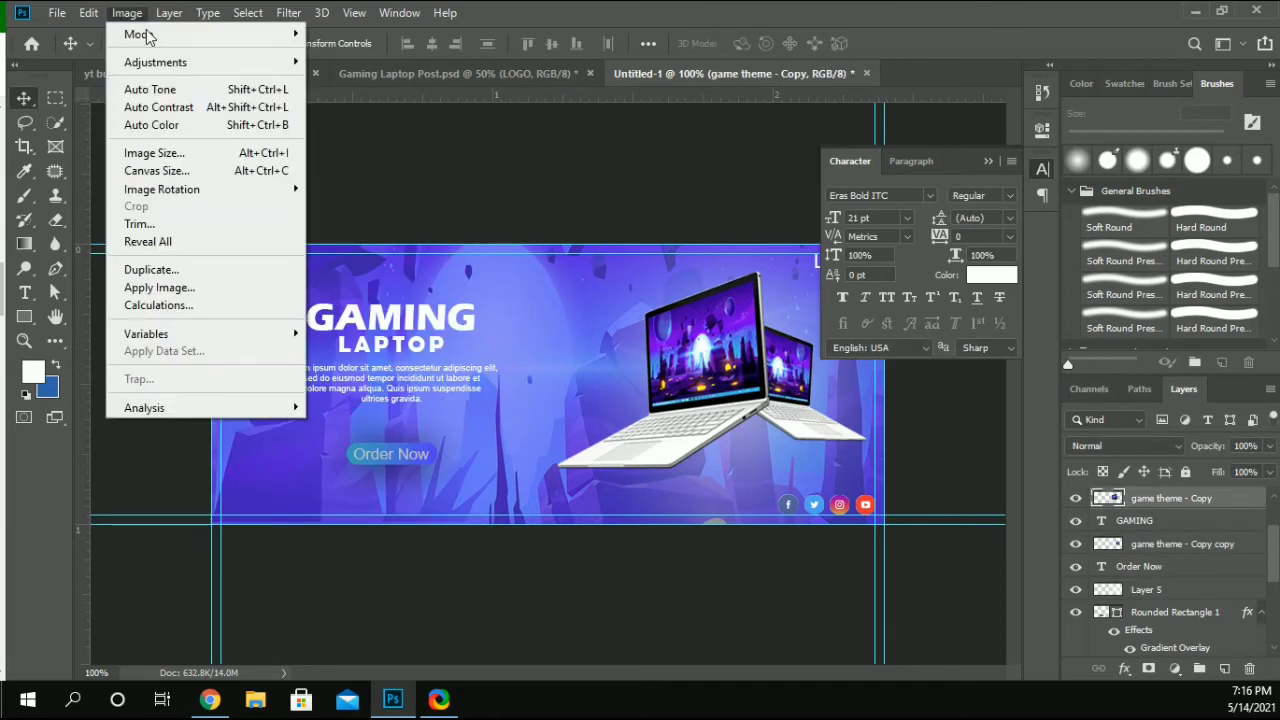
{"action": "mouse_move", "coordinate": [188, 66]}
{"action": "key", "text": "Escape"}
{"action": "key", "text": "i"}
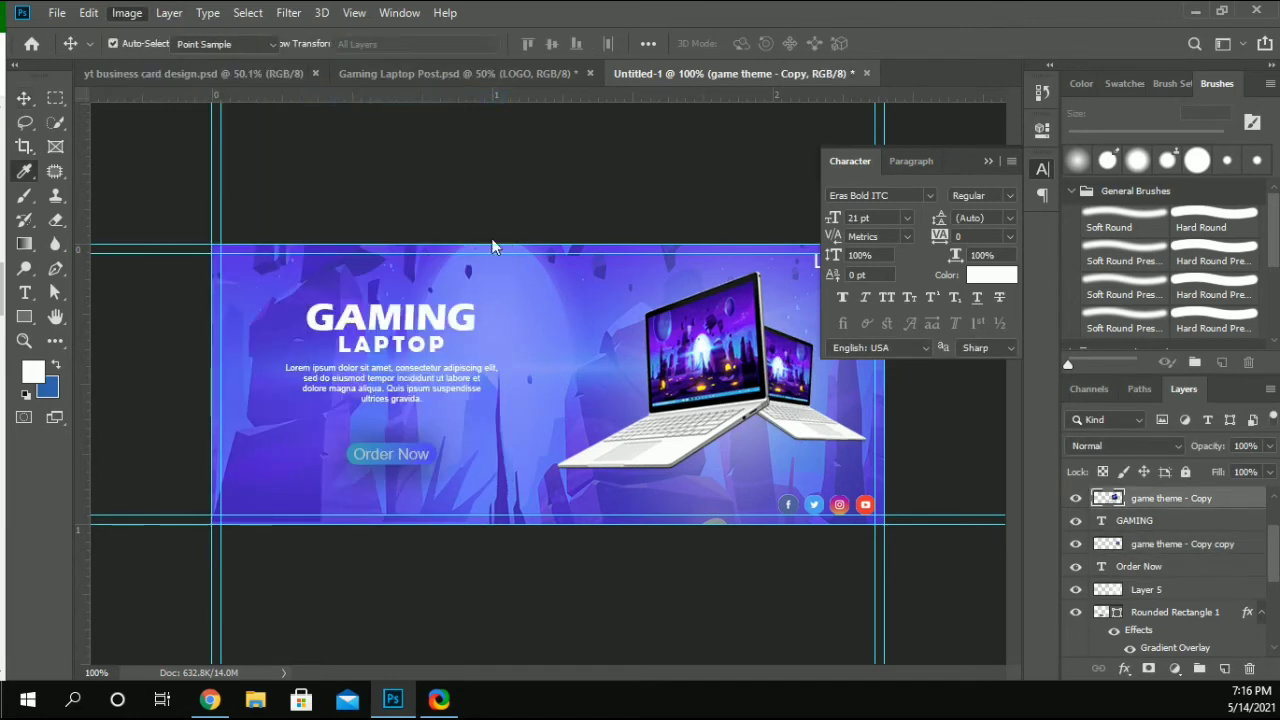
{"action": "key", "text": "ctrl+m"}
{"action": "left_click_drag", "start_coordinate": [453, 127], "coordinate": [362, 160]}
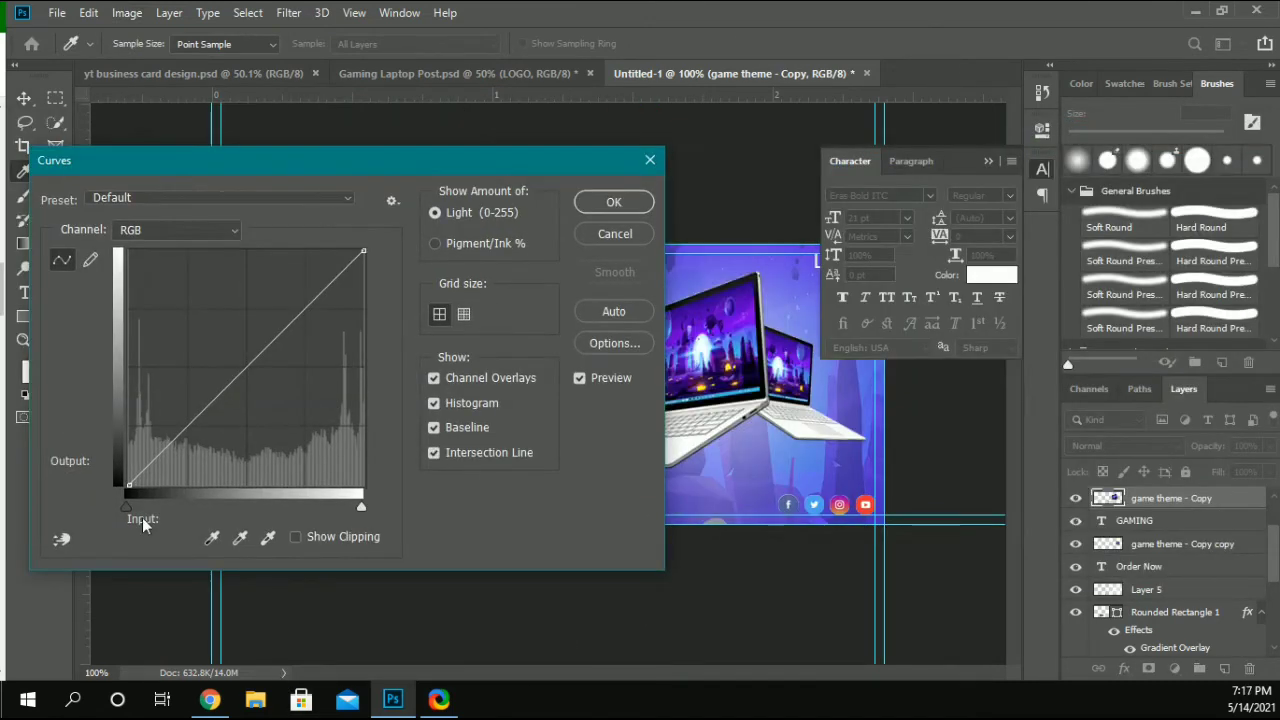
{"action": "mouse_move", "coordinate": [125, 504]}
{"action": "left_mouse_down"}
{"action": "mouse_move", "coordinate": [142, 504]}
{"action": "mouse_move", "coordinate": [126, 504]}
{"action": "left_mouse_up"}
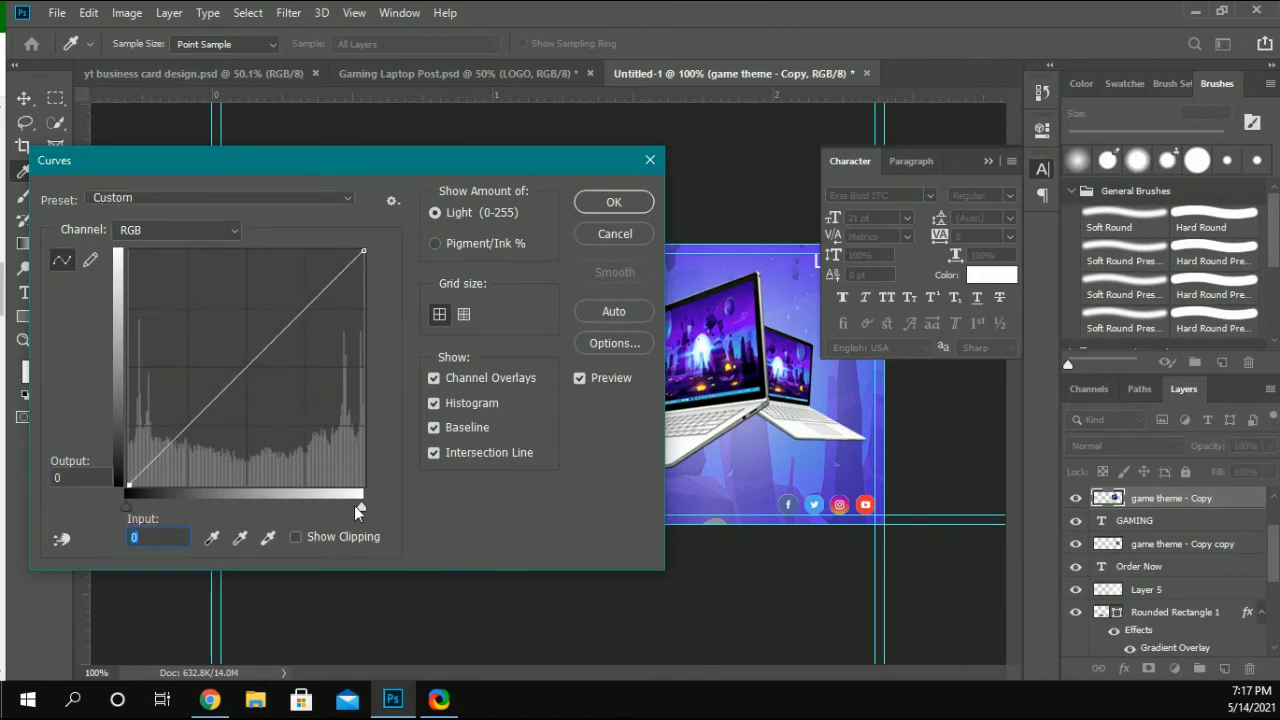
{"action": "mouse_move", "coordinate": [357, 506]}
{"action": "left_mouse_down"}
{"action": "mouse_move", "coordinate": [327, 504]}
{"action": "mouse_move", "coordinate": [354, 506]}
{"action": "left_mouse_up"}
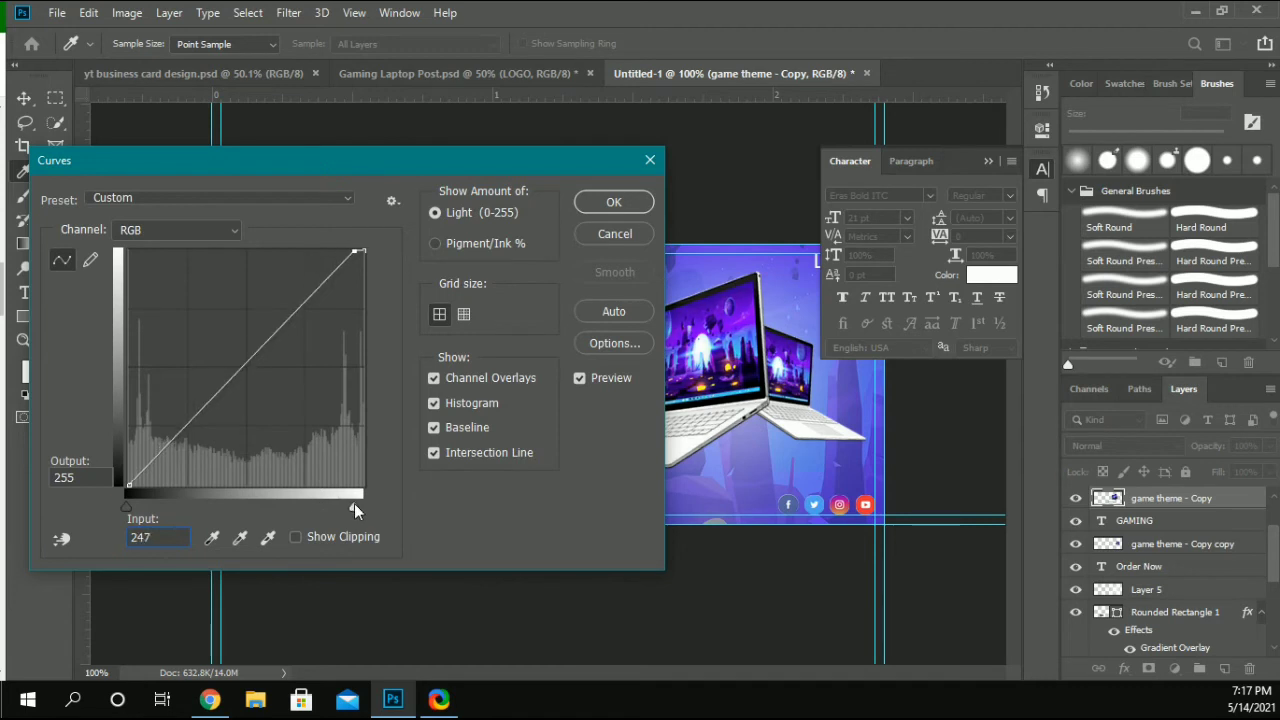
{"action": "left_click_drag", "start_coordinate": [128, 507], "coordinate": [129, 511]}
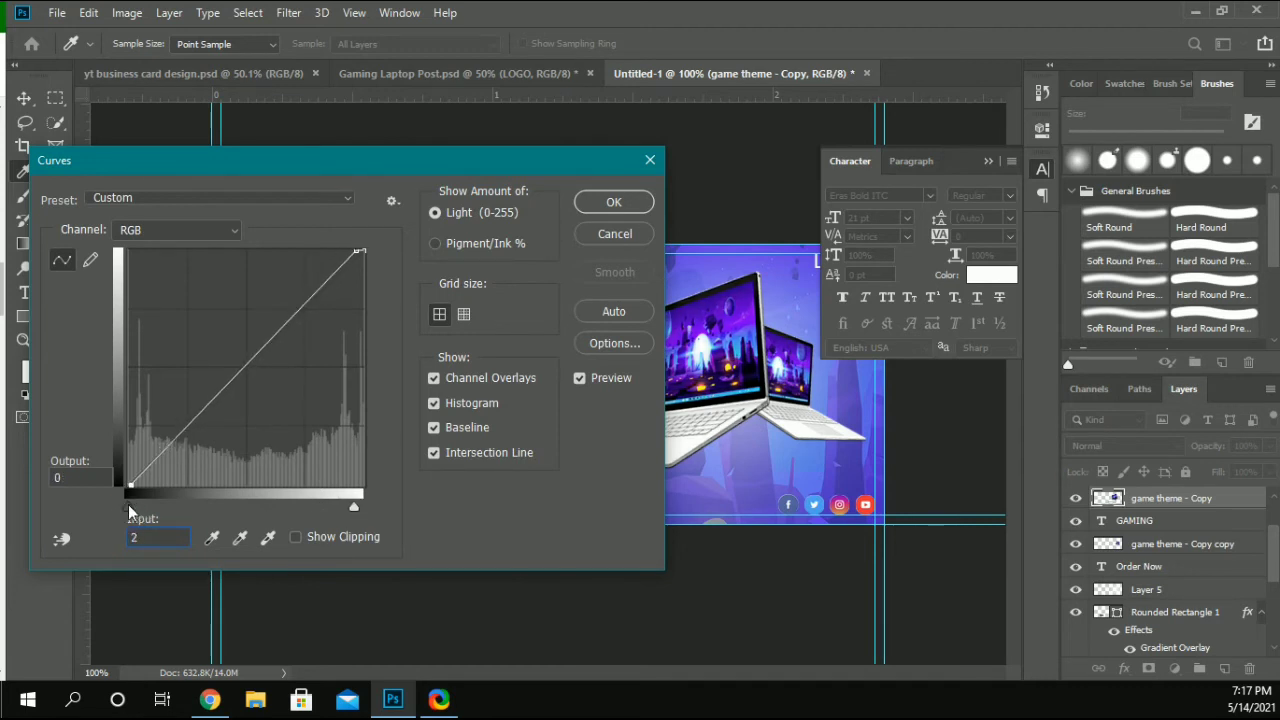
{"action": "left_click", "coordinate": [614, 202]}
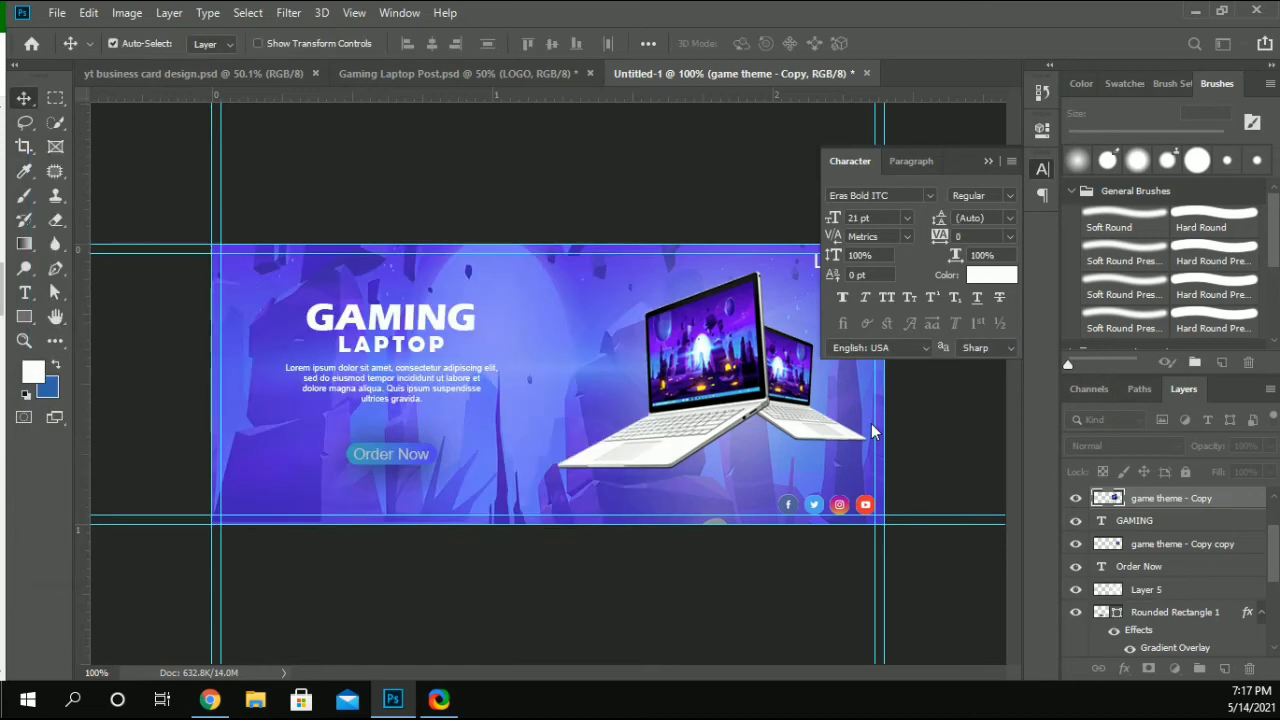
Step: Apply Curves to the rear laptop with a white point input of 247 and a black point input of 2
{"action": "left_click", "coordinate": [645, 420]}
{"action": "left_click", "coordinate": [126, 12]}
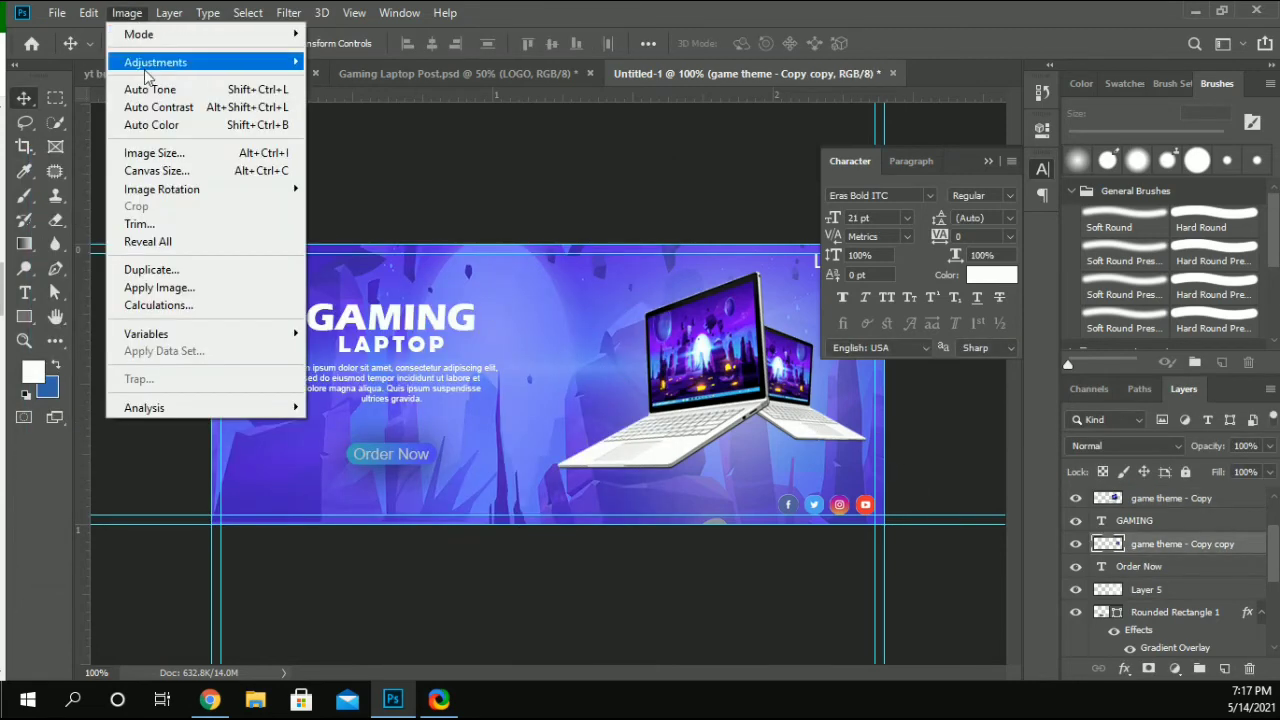
{"action": "mouse_move", "coordinate": [165, 60]}
{"action": "left_click", "coordinate": [429, 94]}
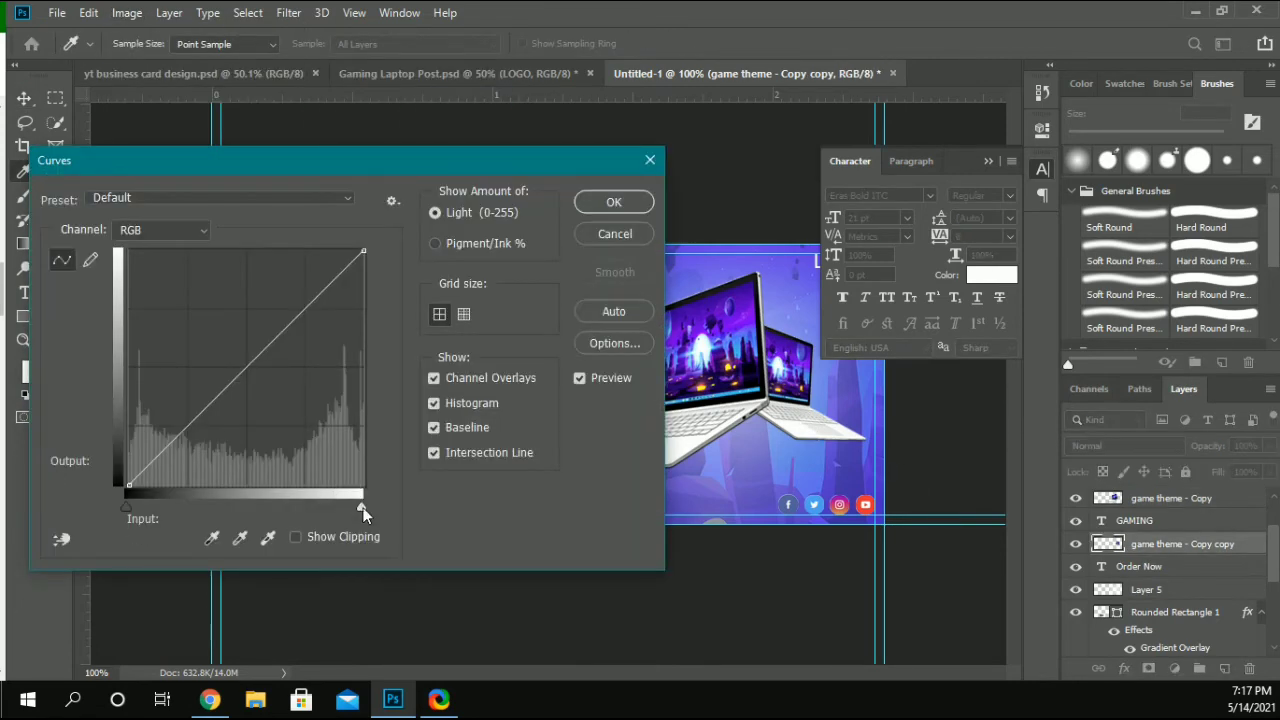
{"action": "left_click", "coordinate": [363, 507]}
{"action": "left_click", "coordinate": [150, 537]}
{"action": "type", "text": "247"}
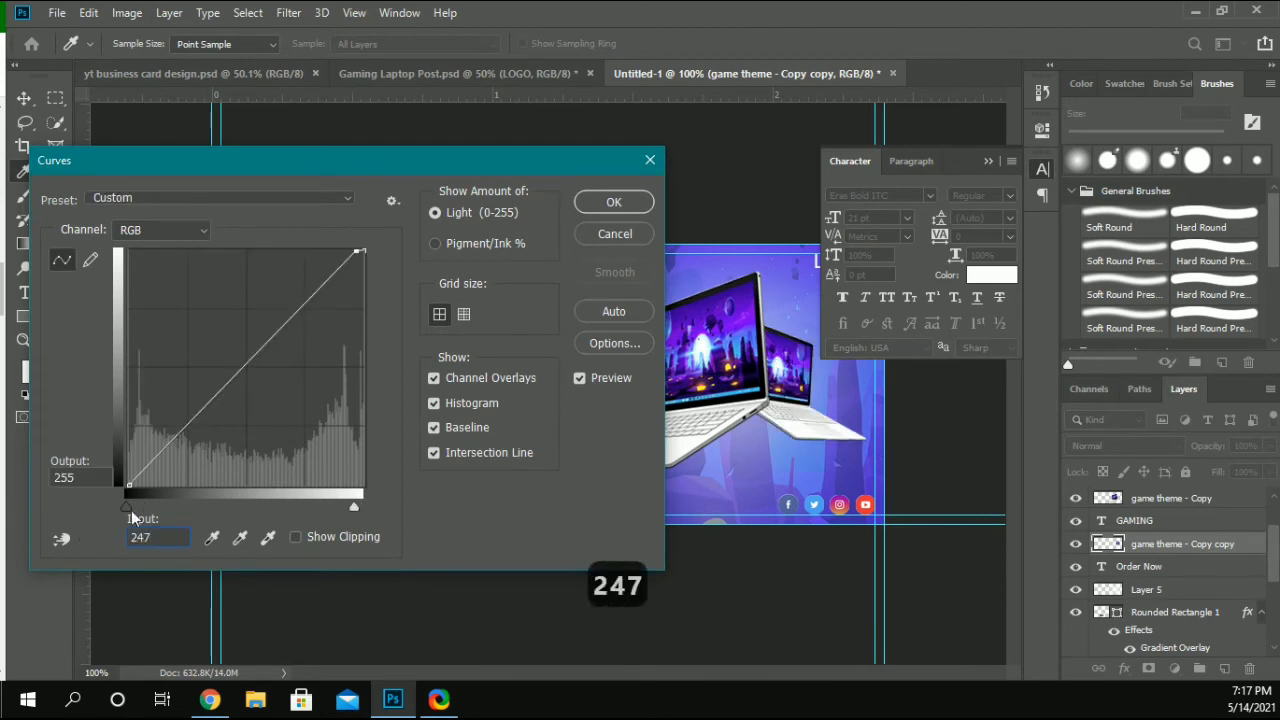
{"action": "left_click", "coordinate": [128, 507]}
{"action": "type", "text": "2"}
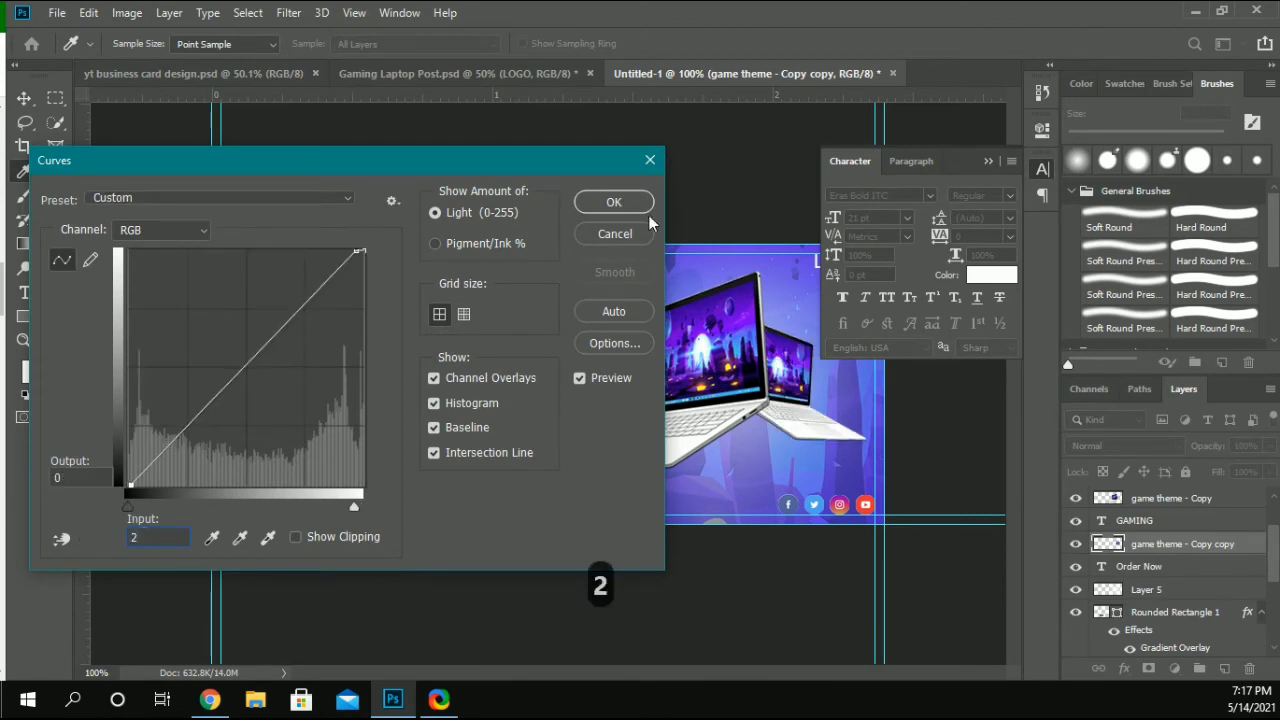
{"action": "left_click", "coordinate": [613, 202]}
{"action": "left_click", "coordinate": [457, 180]}
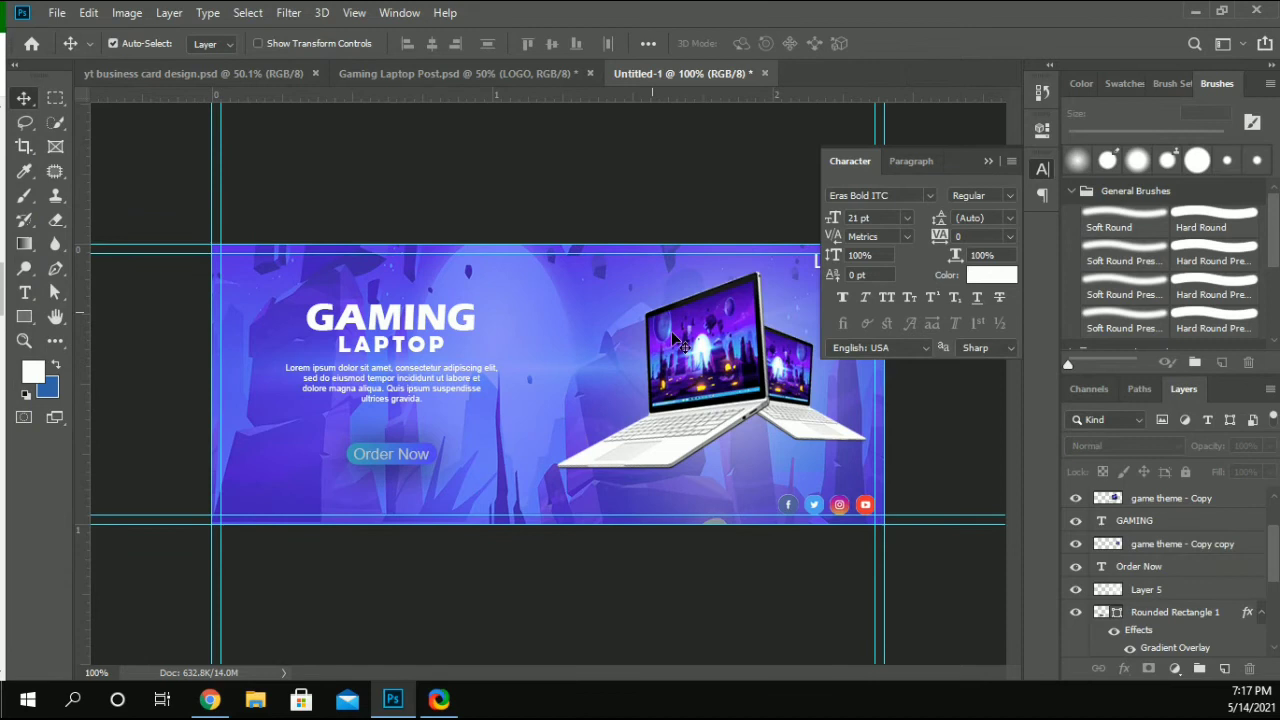
Step: Nudge both laptop images together slightly to the left
{"action": "left_click", "coordinate": [728, 392]}
{"action": "left_click", "coordinate": [794, 423], "text": "shift"}
{"action": "key", "text": "shift+Left"}
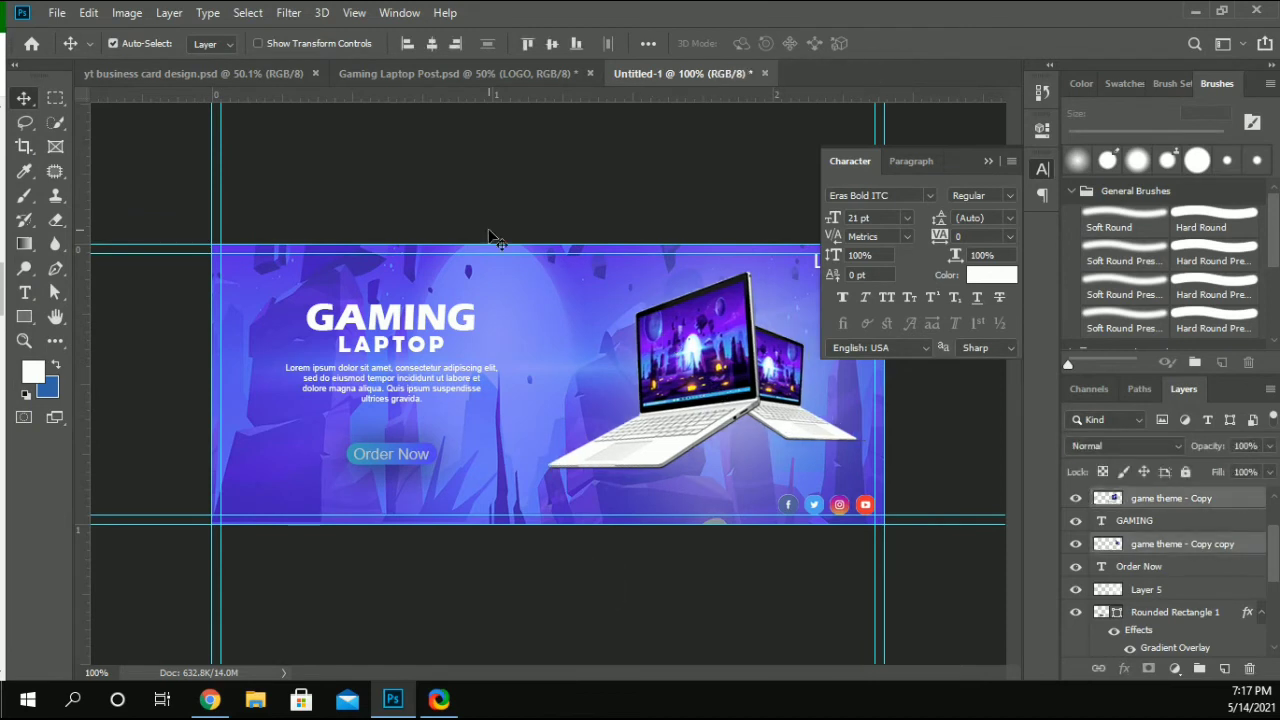
{"action": "left_click", "coordinate": [310, 182]}
Step: Enlarge the Order Now text and its rounded rectangle together, keeping them centred beneath the paragraph
{"action": "left_click", "coordinate": [360, 459]}
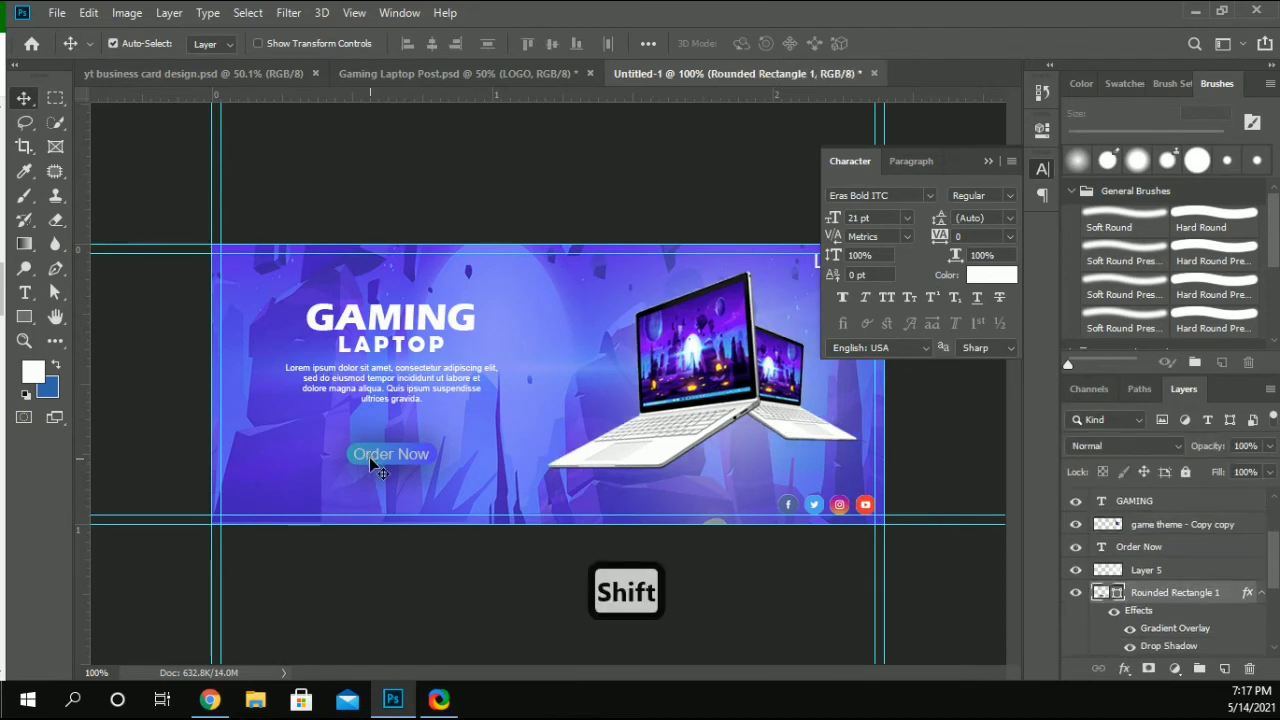
{"action": "left_click", "coordinate": [410, 455], "text": "shift"}
{"action": "key", "text": "ctrl+t"}
{"action": "left_click_drag", "start_coordinate": [434, 463], "coordinate": [453, 469]}
{"action": "key", "text": "Return"}
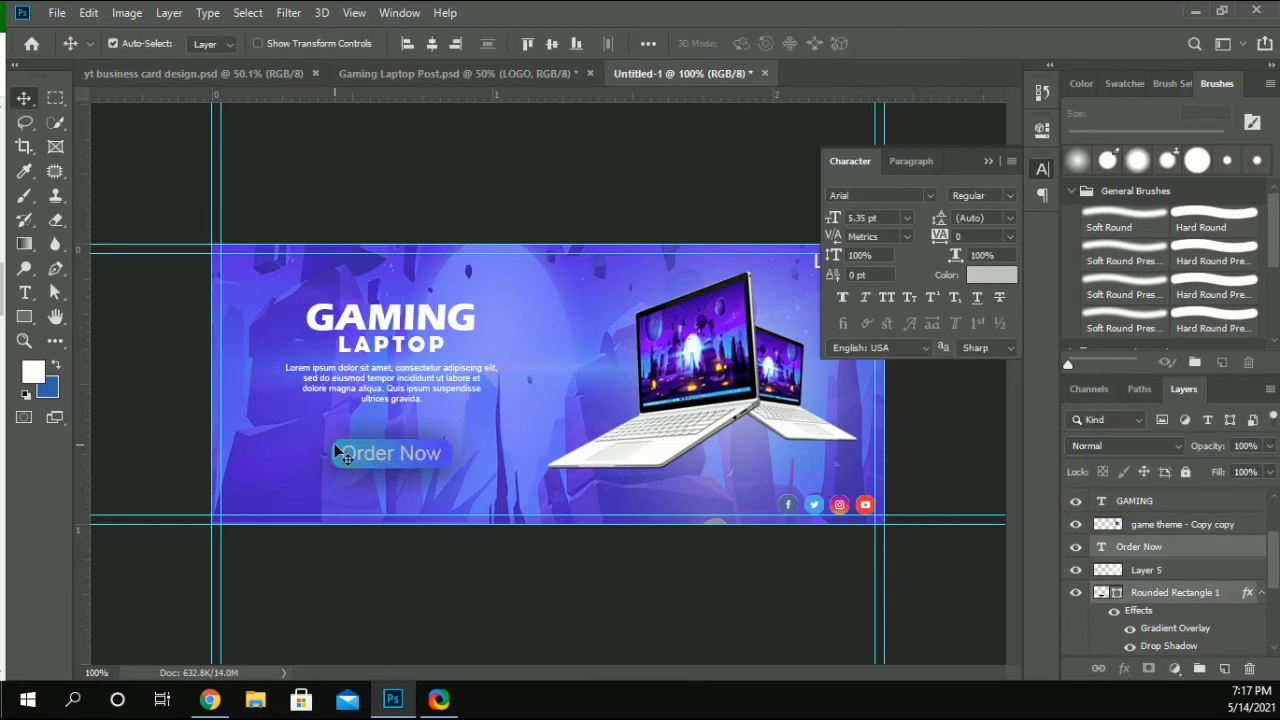
{"action": "left_click", "coordinate": [400, 222]}
Step: Round the Order Now button's rectangle more strongly, entering a linked corner radius of 15 px and finally 20 px
{"action": "left_click", "coordinate": [340, 453]}
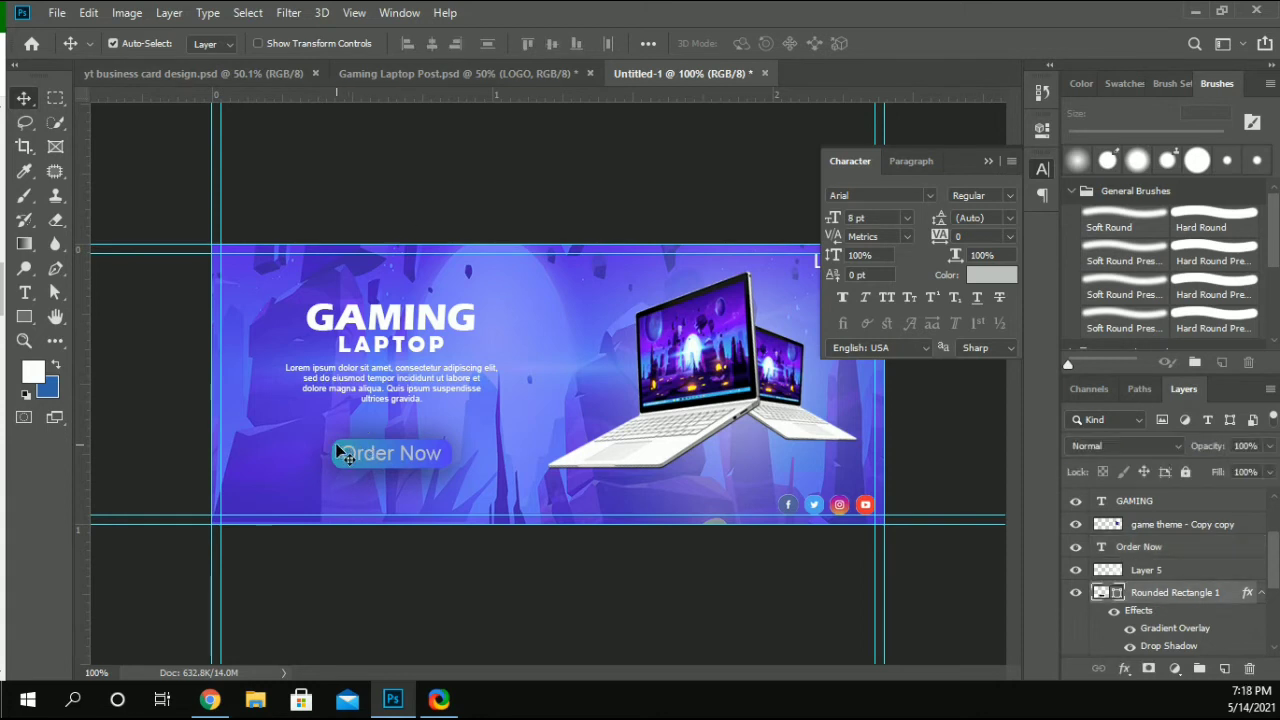
{"action": "left_click", "coordinate": [1040, 129]}
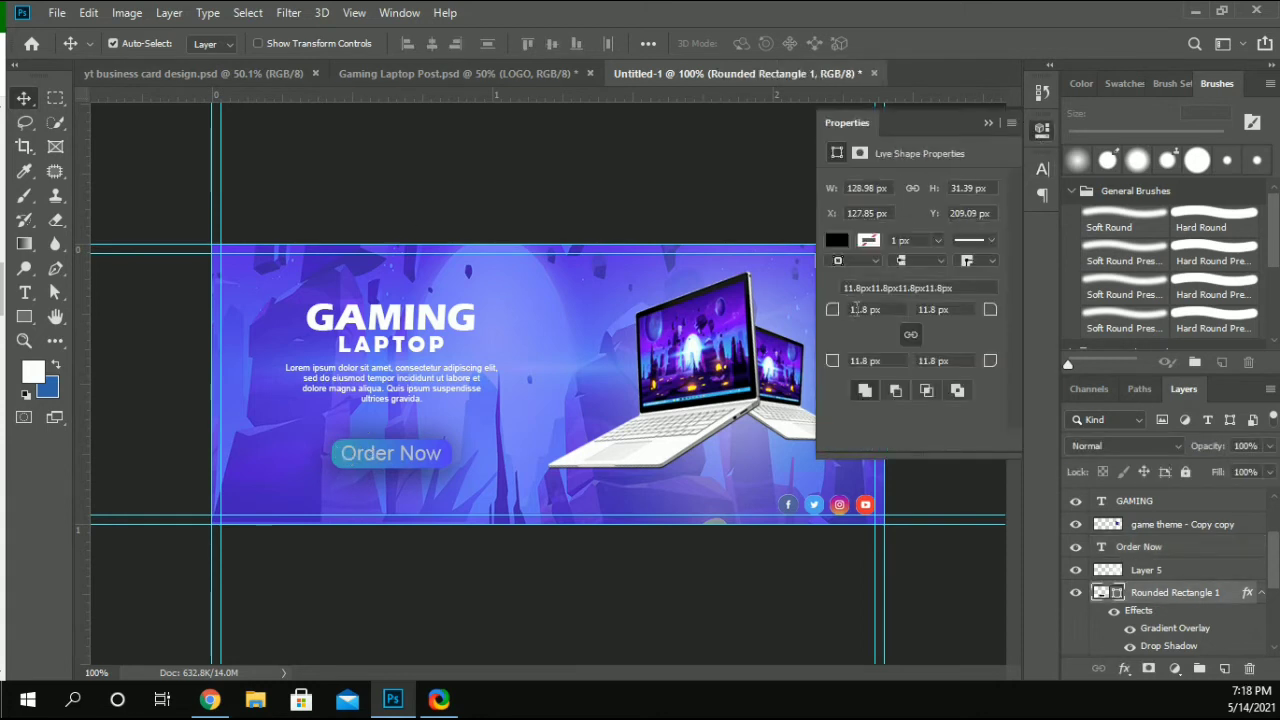
{"action": "key", "text": "Delete"}
{"action": "key", "text": "Delete"}
{"action": "type", "text": "5"}
{"action": "key", "text": "Return"}
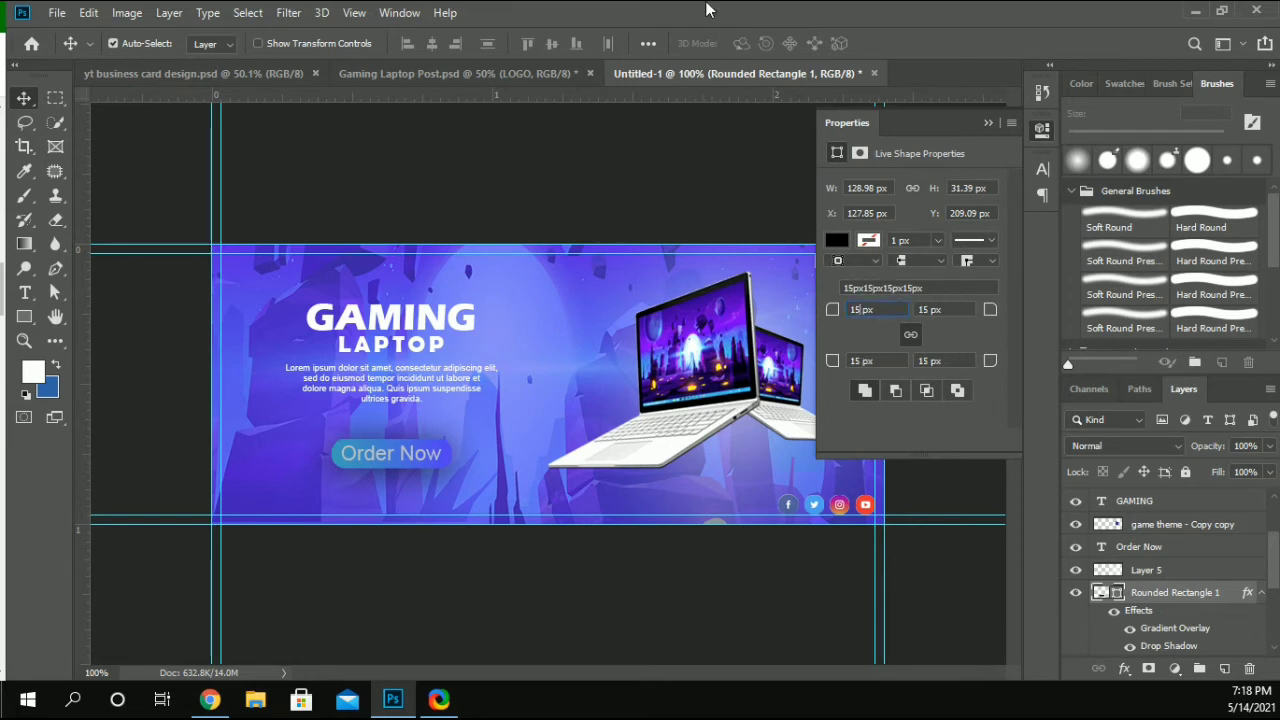
{"action": "key", "text": "BackSpace"}
{"action": "key", "text": "BackSpace"}
{"action": "type", "text": "20"}
{"action": "key", "text": "Return"}
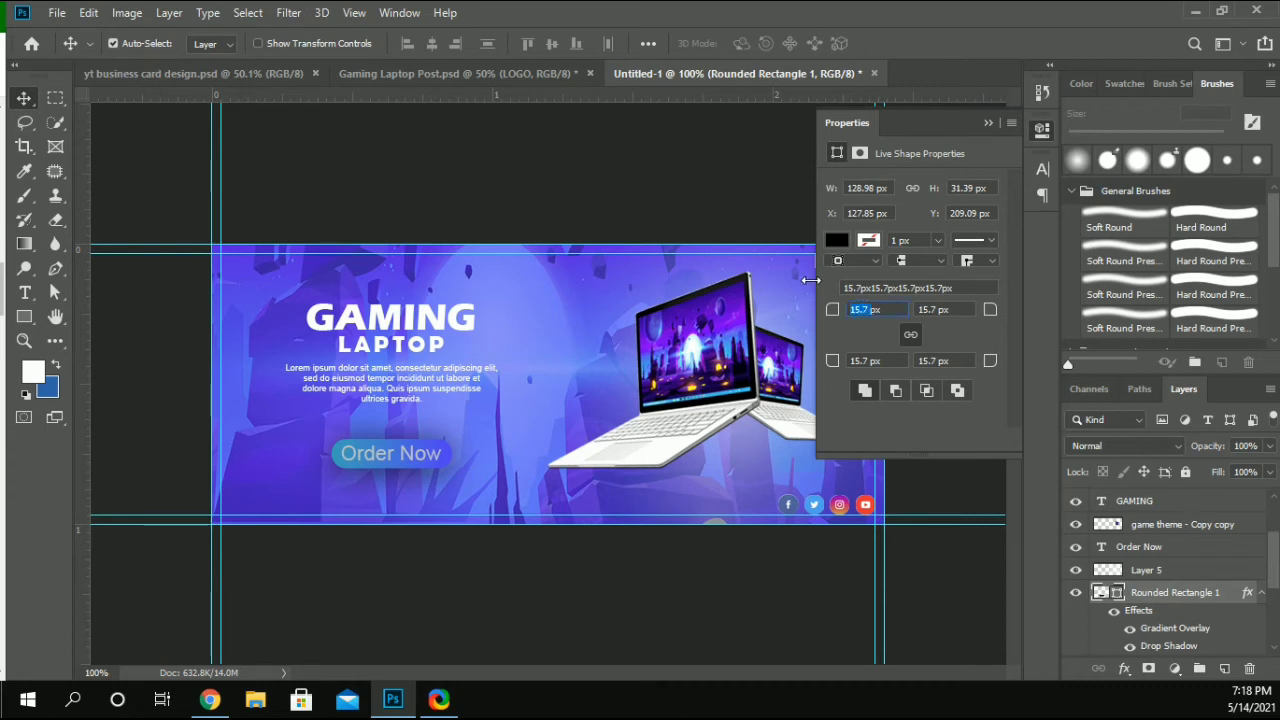
Step: Try the 20 px corner radius on the Order Now rectangle again and undo that radius change
{"action": "type", "text": "20"}
{"action": "key", "text": "Return"}
{"action": "type", "text": "20"}
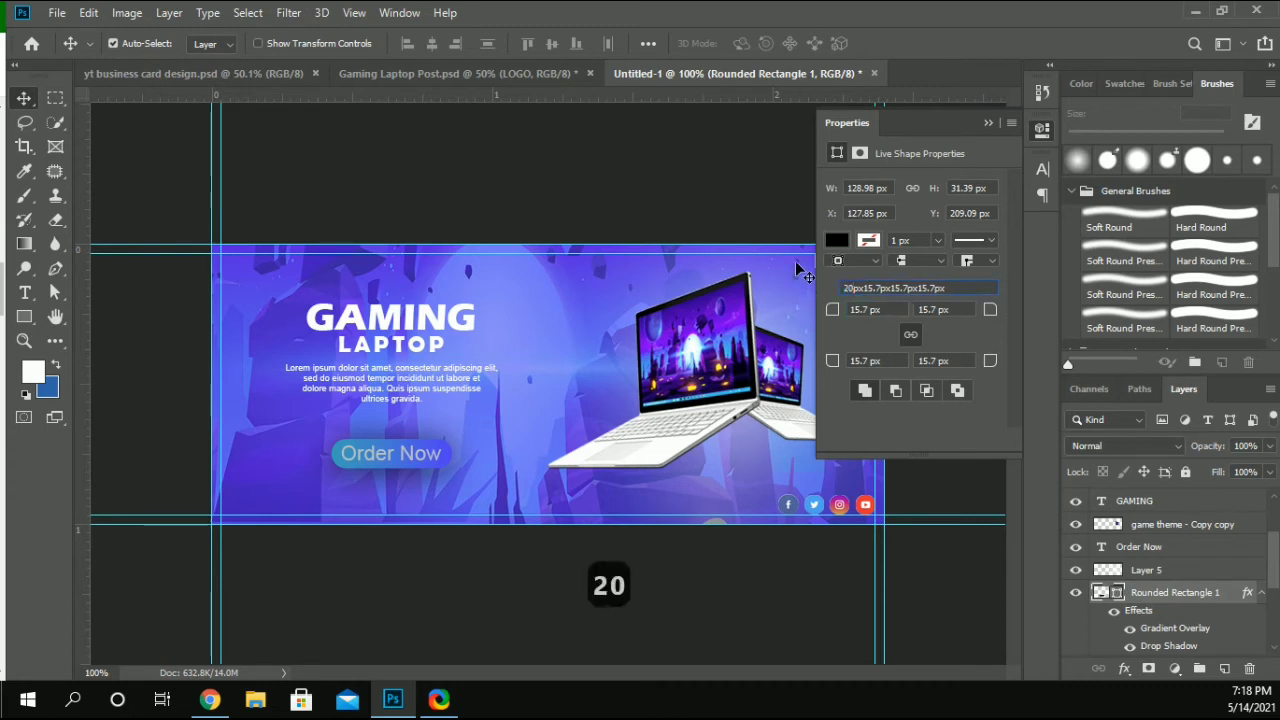
{"action": "left_click", "coordinate": [800, 270]}
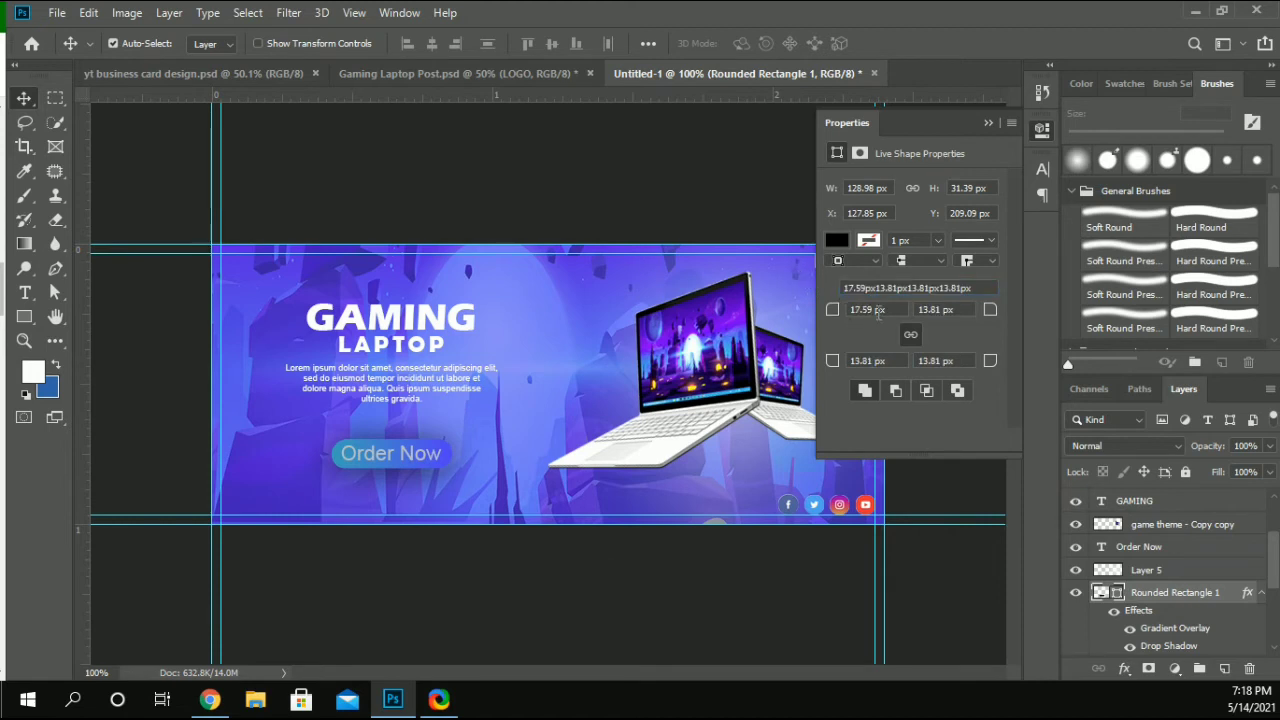
{"action": "key", "text": "ctrl+z"}
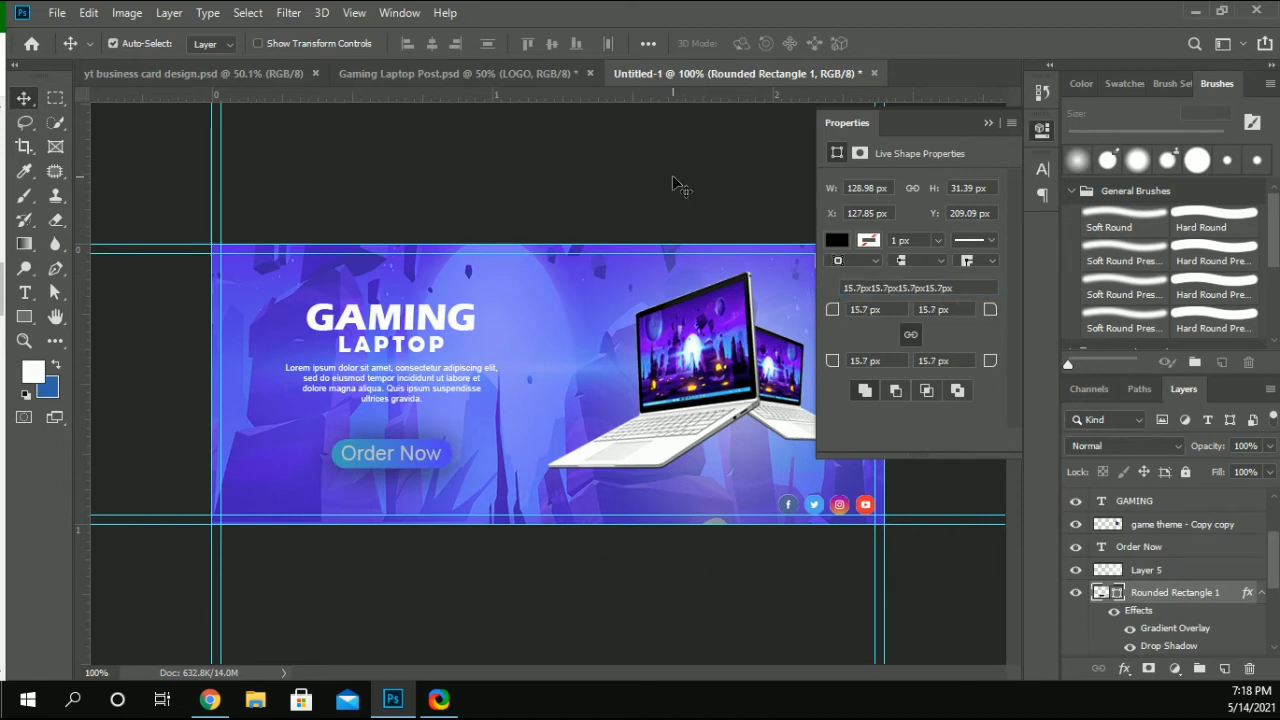
{"action": "left_click", "coordinate": [677, 186]}
{"action": "left_click", "coordinate": [988, 122]}
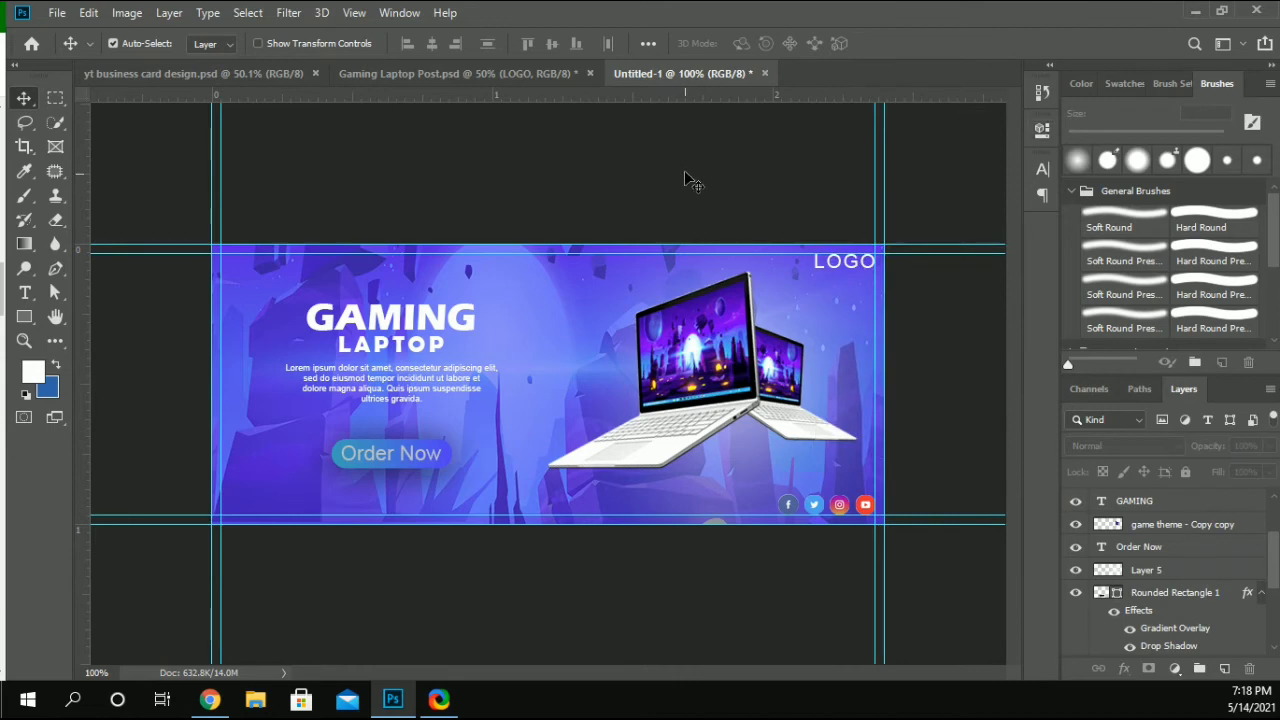
{"action": "left_click", "coordinate": [536, 76]}
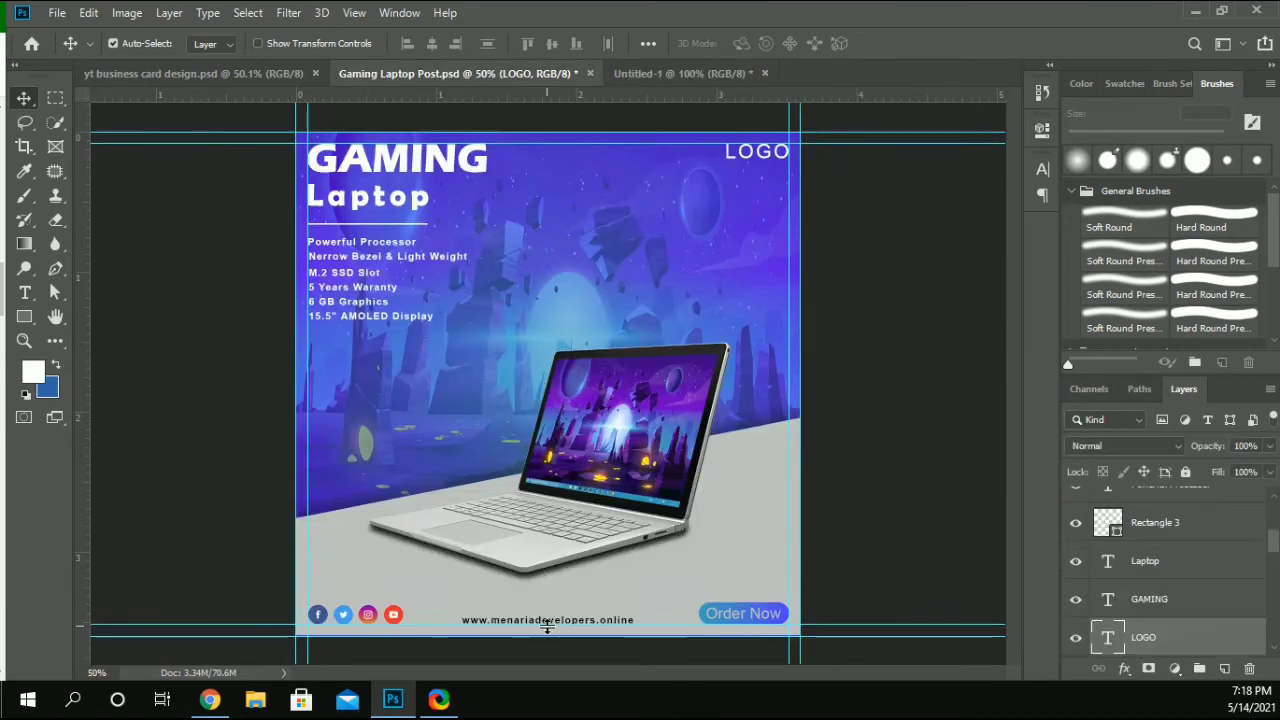
{"action": "left_click_drag", "start_coordinate": [552, 625], "coordinate": [428, 477]}
{"action": "key", "text": "ctrl+t"}
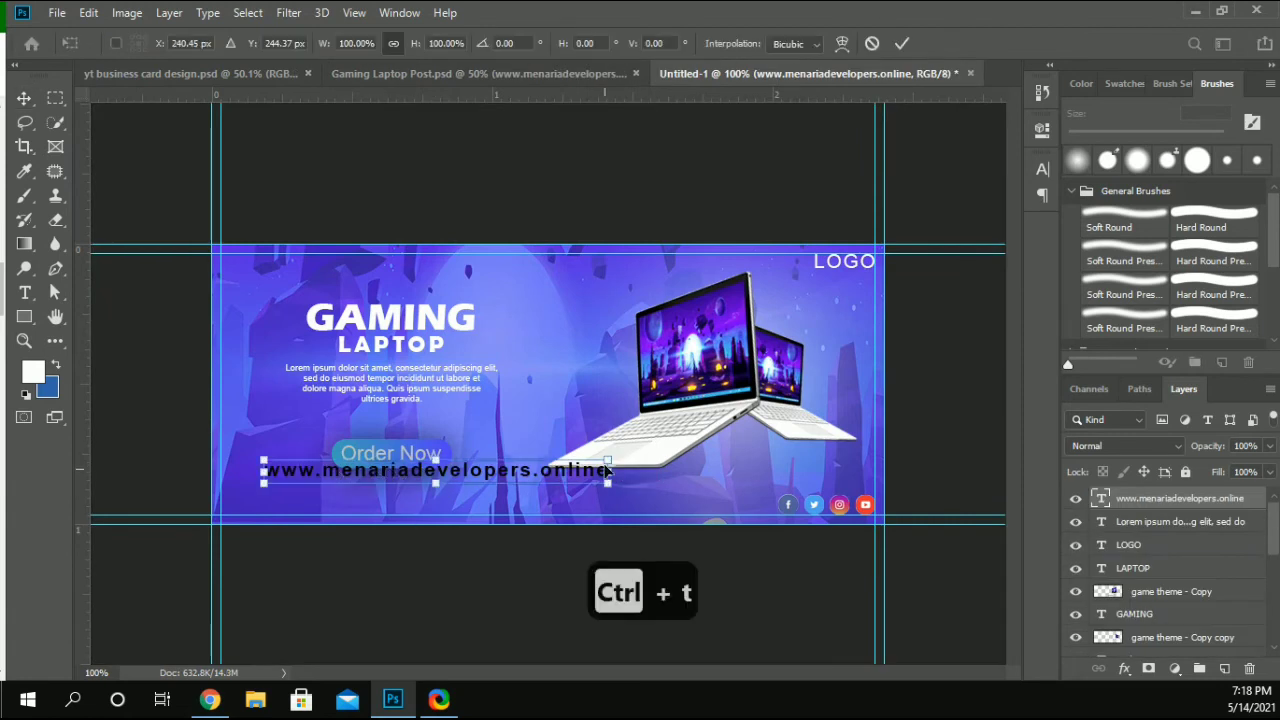
{"action": "left_click_drag", "start_coordinate": [607, 478], "coordinate": [522, 477]}
{"action": "mouse_move", "coordinate": [335, 472]}
{"action": "left_mouse_down"}
{"action": "mouse_move", "coordinate": [266, 470]}
{"action": "mouse_move", "coordinate": [346, 468]}
{"action": "left_mouse_up"}
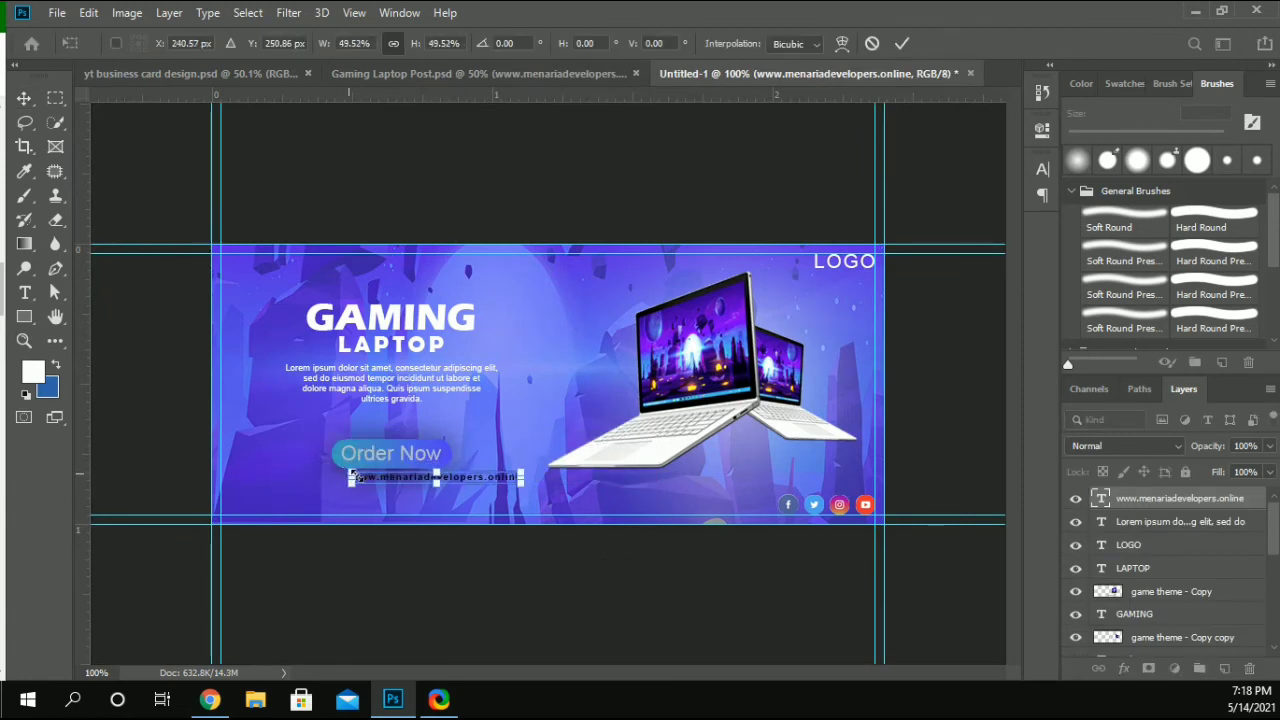
{"action": "left_click_drag", "start_coordinate": [476, 476], "coordinate": [423, 501]}
{"action": "left_click", "coordinate": [132, 411]}
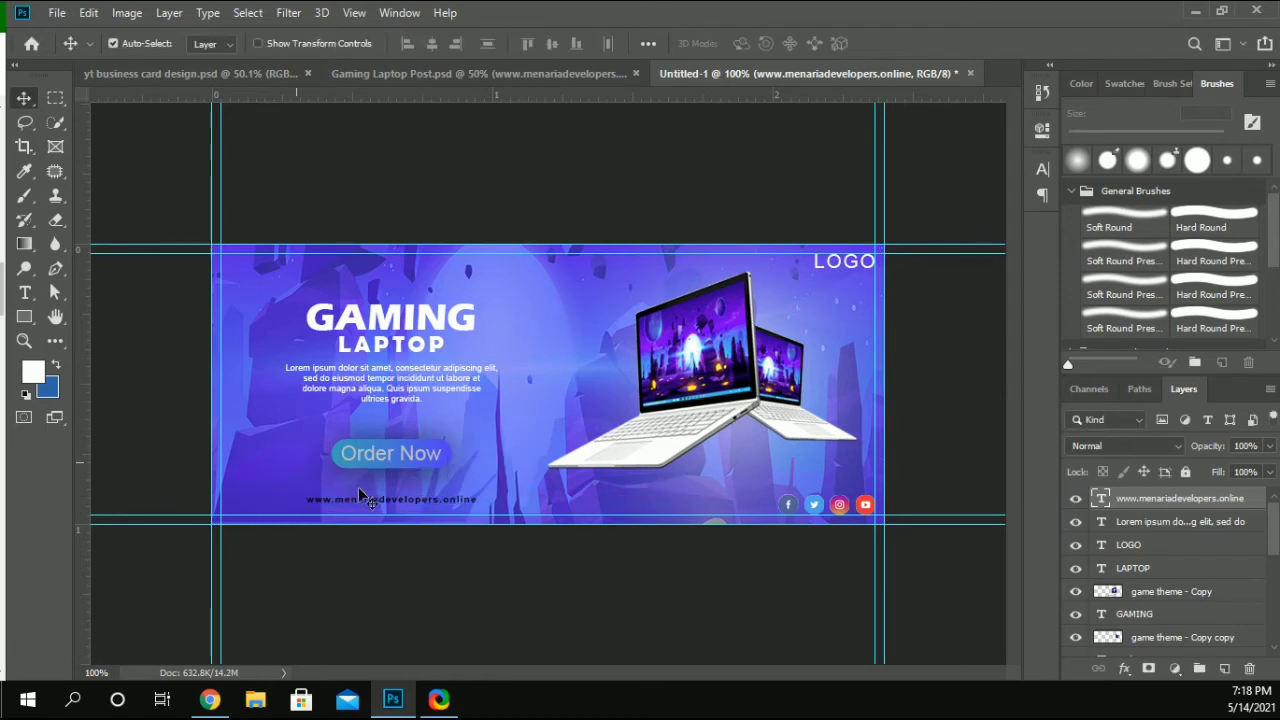
Step: Change the website address text's color to white (ffffff)
{"action": "left_click", "coordinate": [1042, 169]}
{"action": "left_click", "coordinate": [990, 277]}
{"action": "left_click_drag", "start_coordinate": [645, 300], "coordinate": [632, 268]}
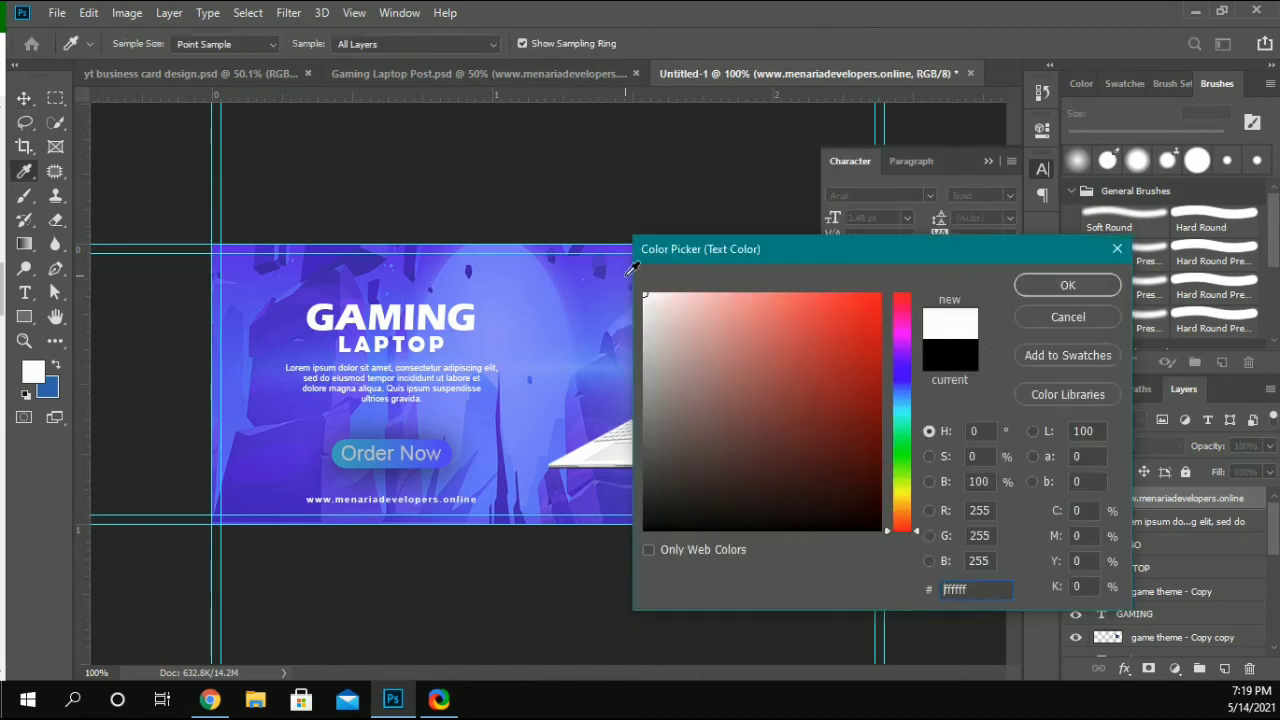
{"action": "left_click", "coordinate": [1066, 286]}
{"action": "left_click", "coordinate": [337, 220]}
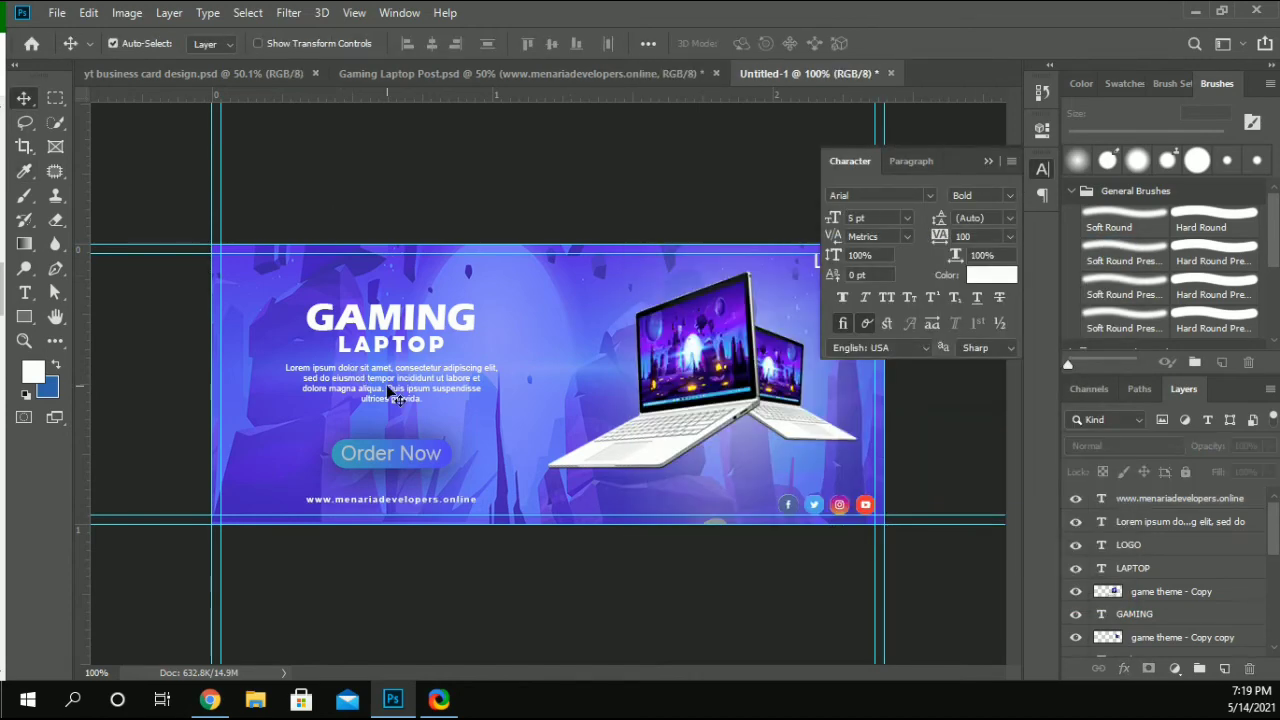
Step: Nudge the lorem ipsum paragraph slightly down, away from the LAPTOP heading
{"action": "left_click", "coordinate": [395, 393]}
{"action": "key", "text": "shift+Down"}
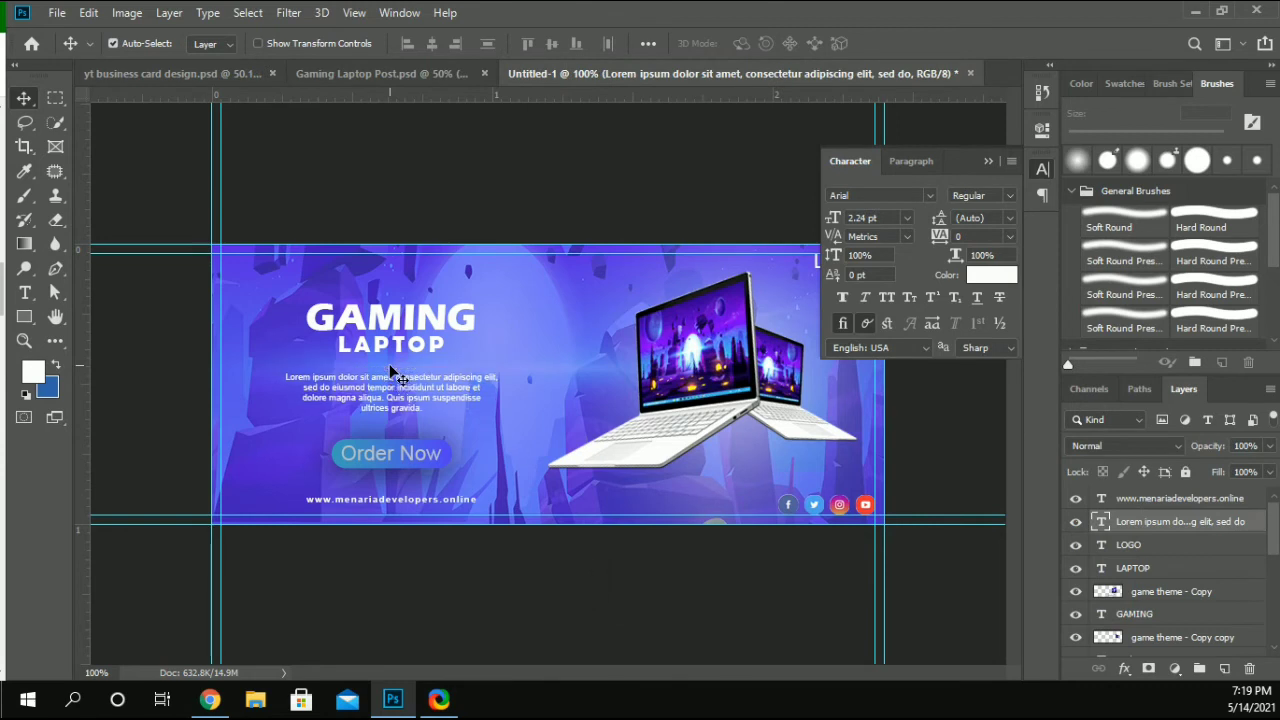
Step: Move the GAMING and LAPTOP headings down together, then lower LAPTOP slightly more to widen the gap between them
{"action": "left_click", "coordinate": [430, 320]}
{"action": "left_click", "coordinate": [396, 345], "text": "shift"}
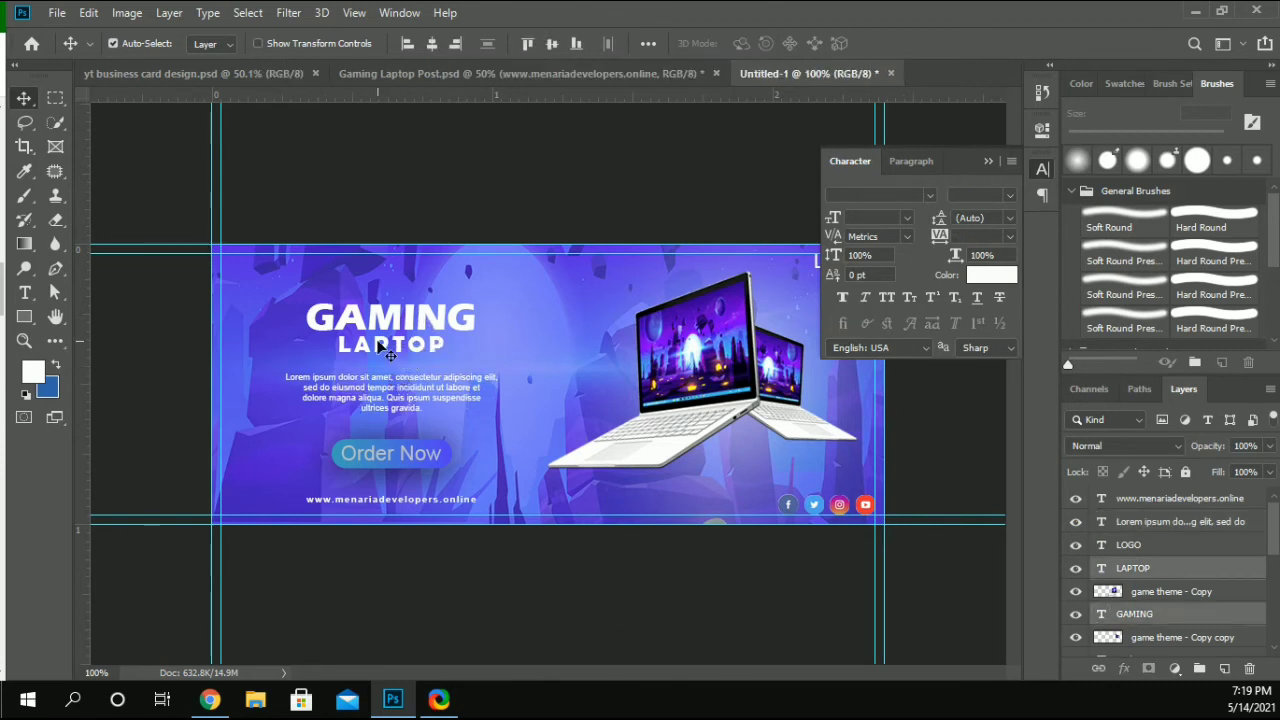
{"action": "key", "text": "shift+Down"}
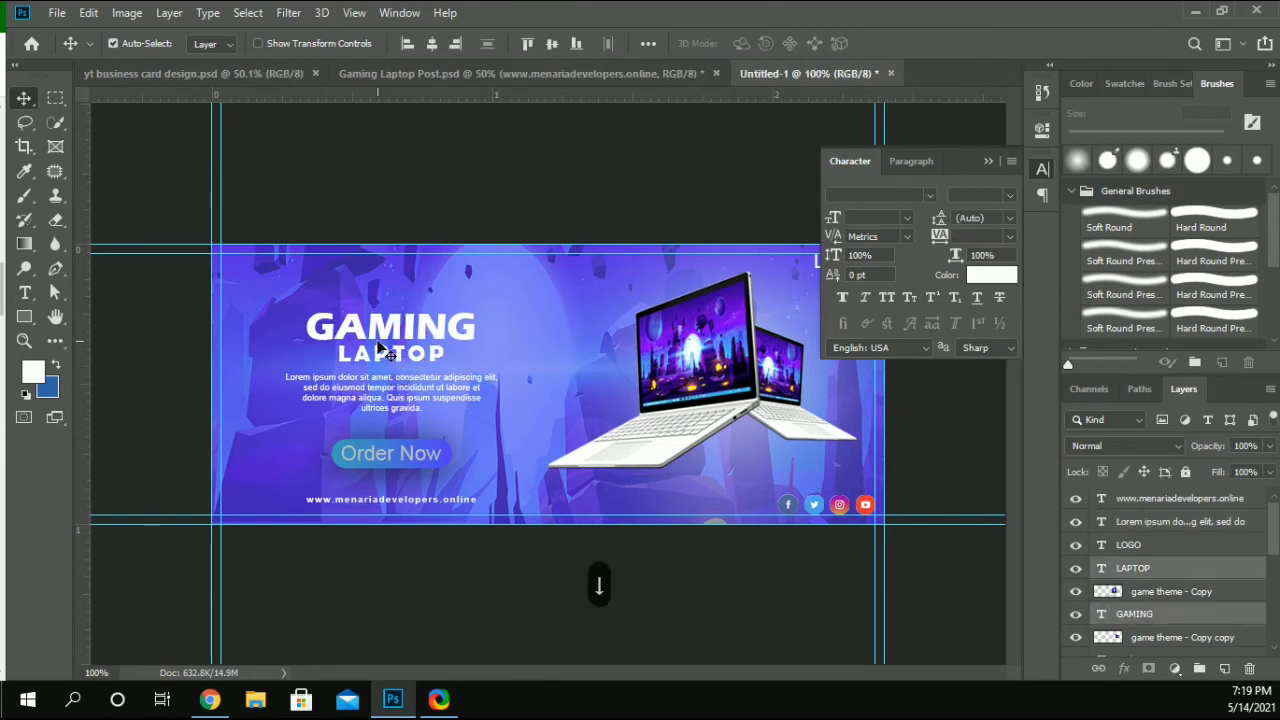
{"action": "left_click", "coordinate": [423, 183]}
{"action": "left_click", "coordinate": [385, 355]}
{"action": "key", "text": "Down"}
{"action": "key", "text": "Down"}
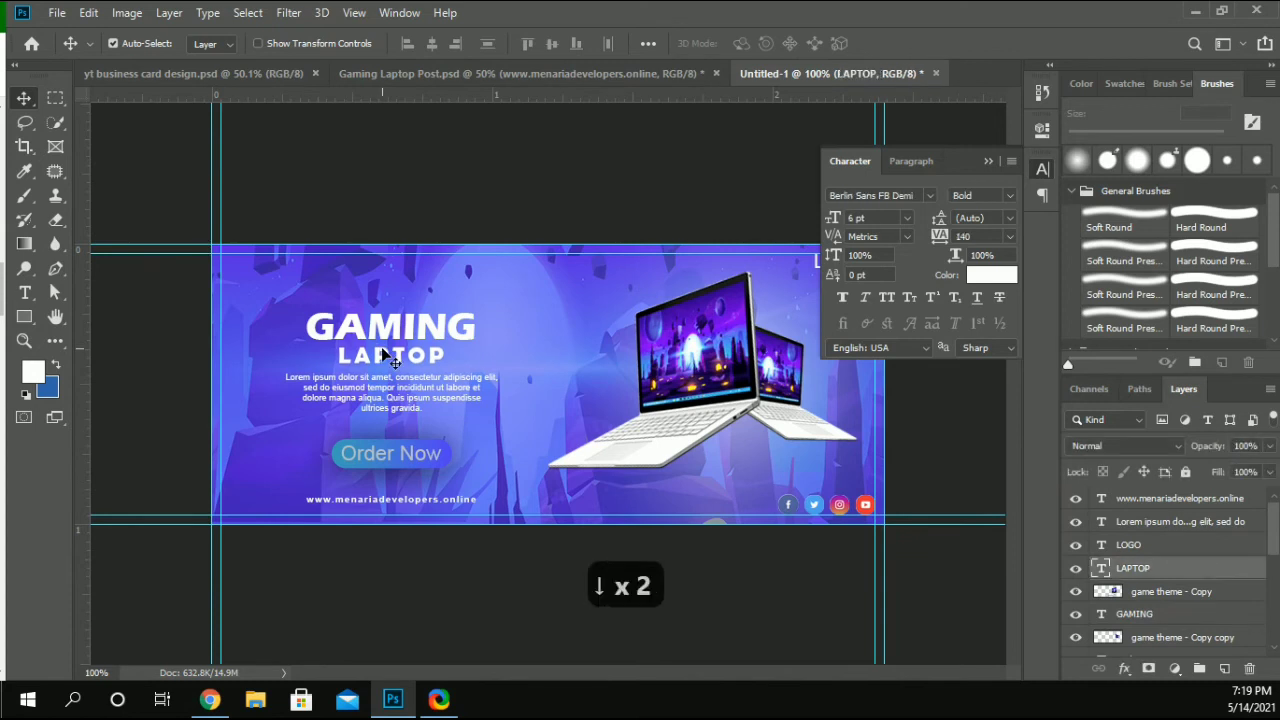
Step: Nudge the lorem ipsum paragraph slightly down, away from the lowered LAPTOP heading, and collapse the Character settings
{"action": "left_click", "coordinate": [378, 381]}
{"action": "key", "text": "Down"}
{"action": "key", "text": "Down"}
{"action": "key", "text": "Down"}
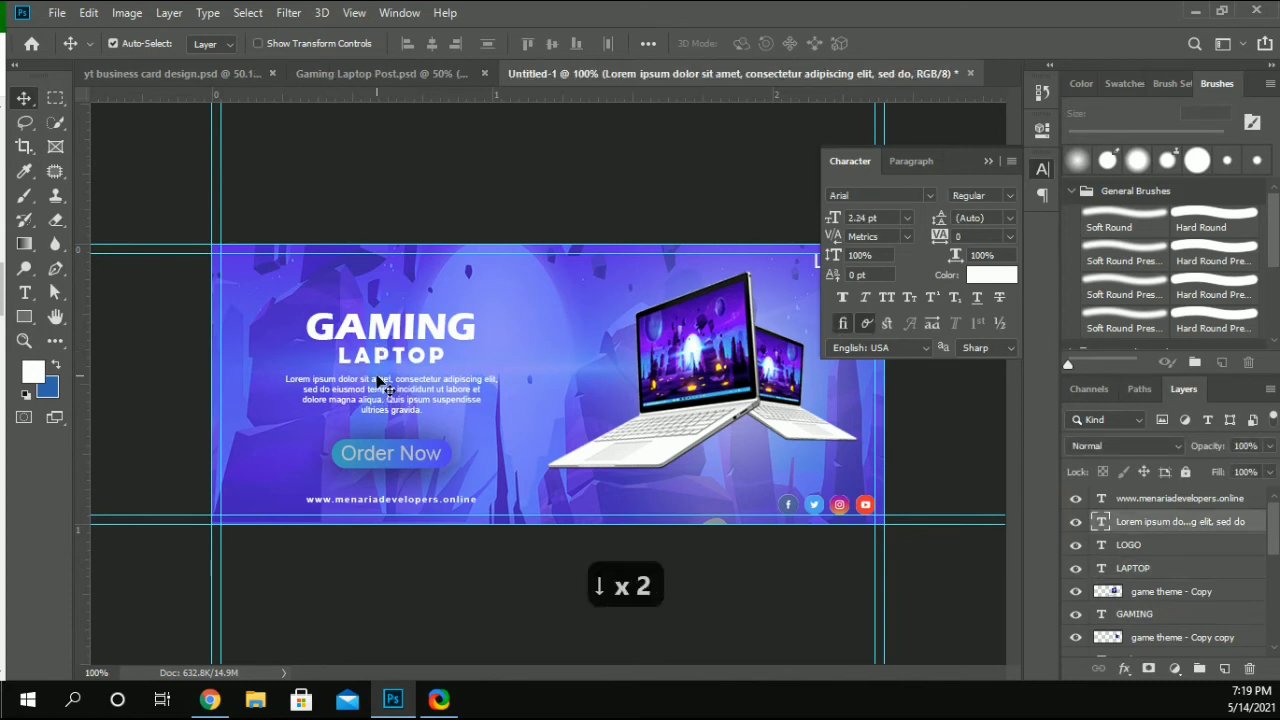
{"action": "key", "text": "Down"}
{"action": "left_click", "coordinate": [293, 220]}
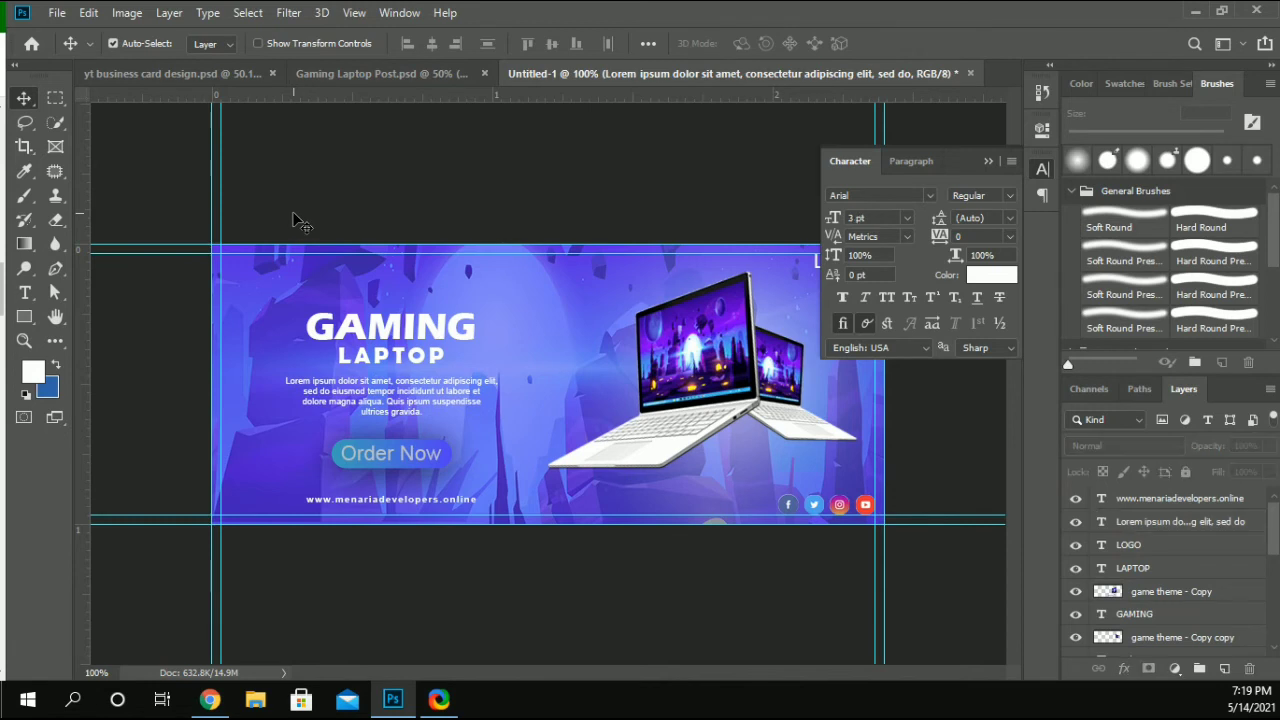
{"action": "left_click", "coordinate": [988, 161]}
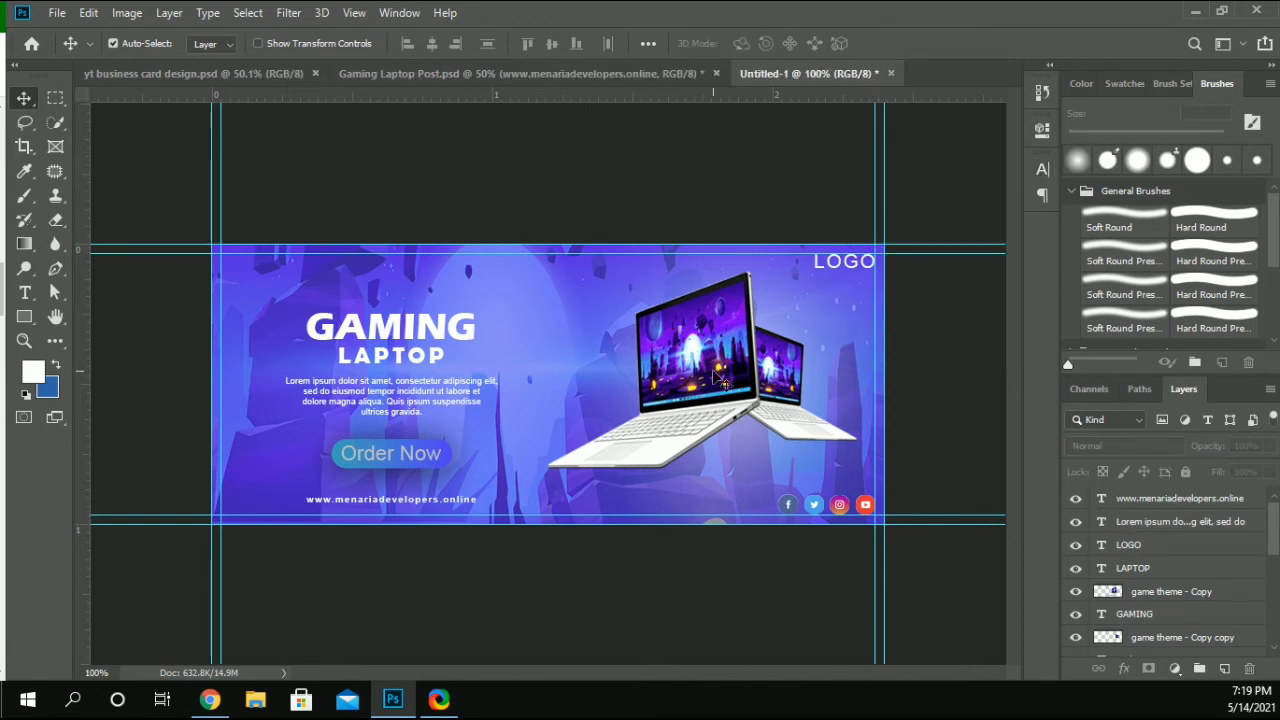
Step: Deepen the Facebook icon's dark tones with a Levels adjustment, raising the black input level to 32
{"action": "left_click", "coordinate": [788, 510]}
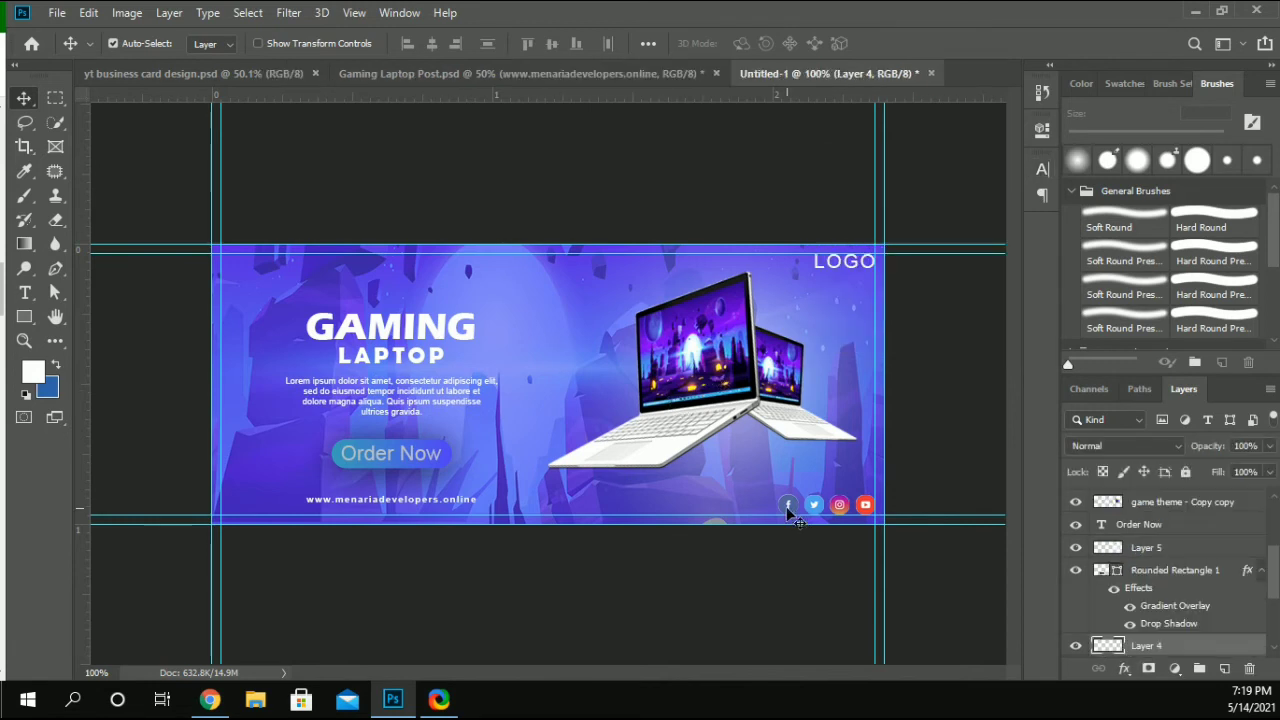
{"action": "left_click", "coordinate": [127, 12]}
{"action": "mouse_move", "coordinate": [160, 63]}
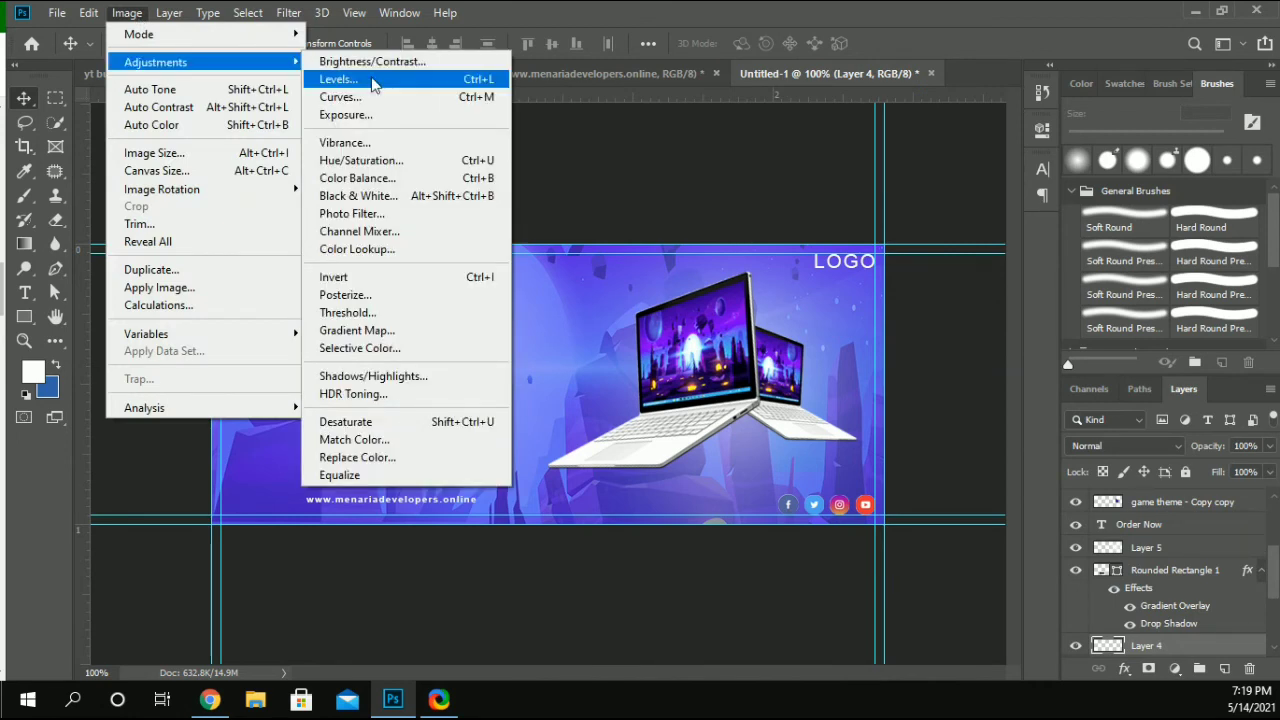
{"action": "left_click", "coordinate": [338, 79]}
{"action": "left_click_drag", "start_coordinate": [336, 198], "coordinate": [479, 187]}
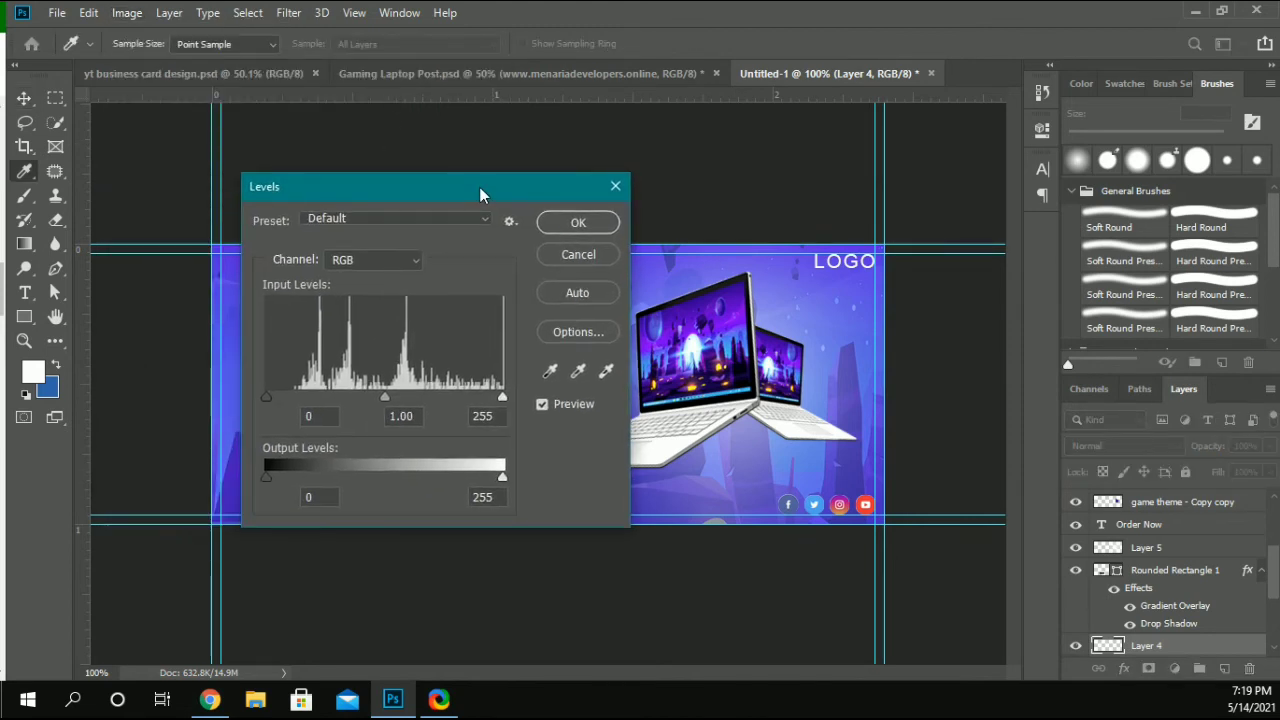
{"action": "left_click_drag", "start_coordinate": [266, 397], "coordinate": [296, 397]}
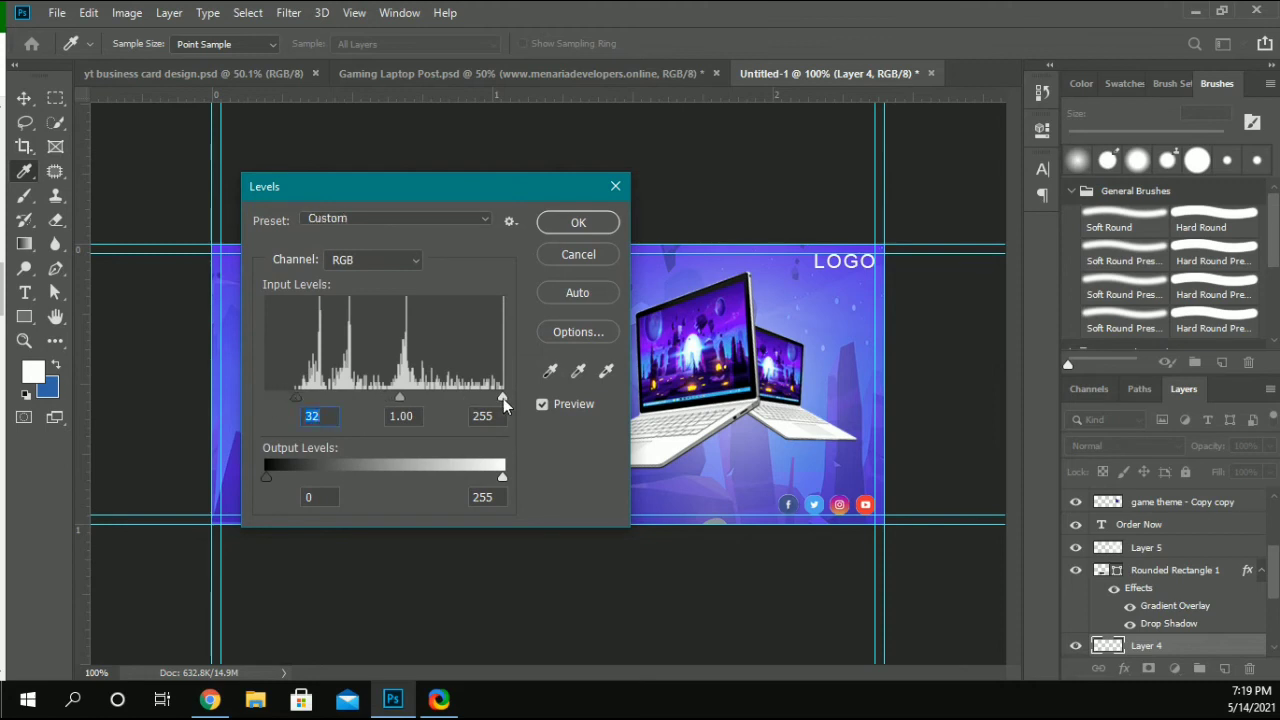
{"action": "left_click_drag", "start_coordinate": [503, 398], "coordinate": [488, 400]}
{"action": "left_click", "coordinate": [488, 398]}
{"action": "left_click_drag", "start_coordinate": [489, 395], "coordinate": [507, 398]}
{"action": "left_click", "coordinate": [579, 223]}
{"action": "key", "text": "v"}
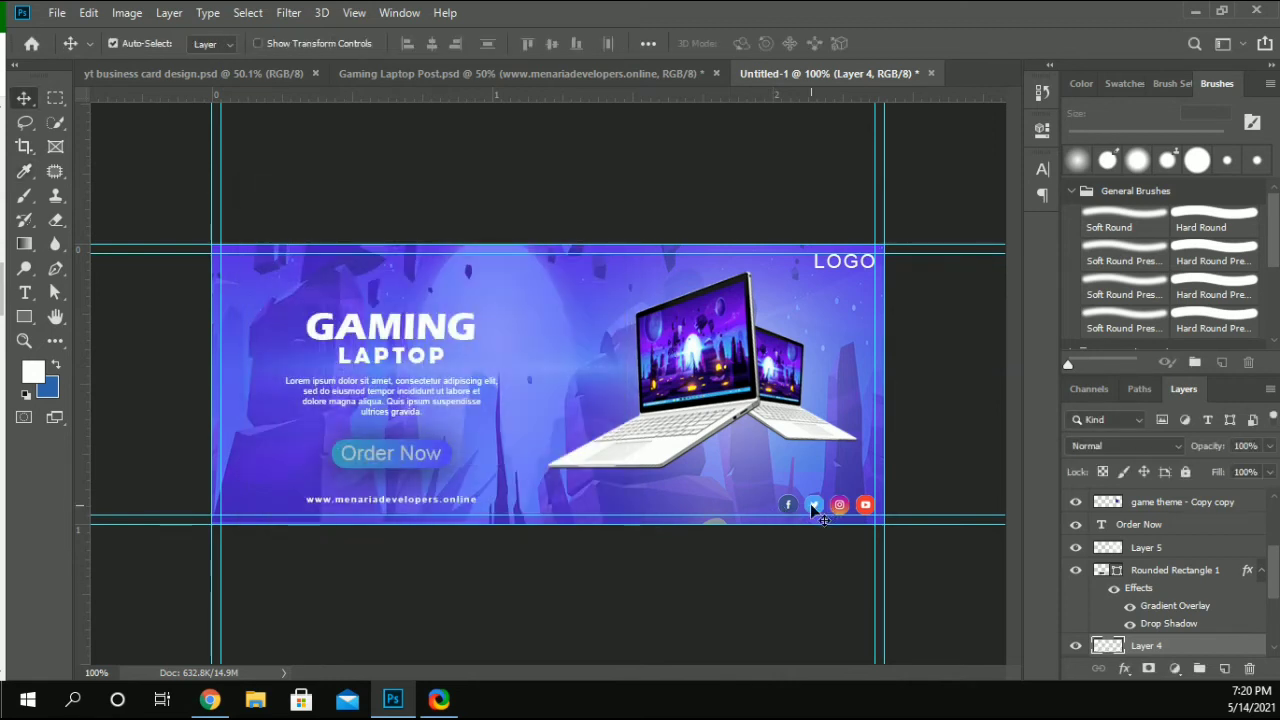
{"action": "left_click", "coordinate": [521, 187]}
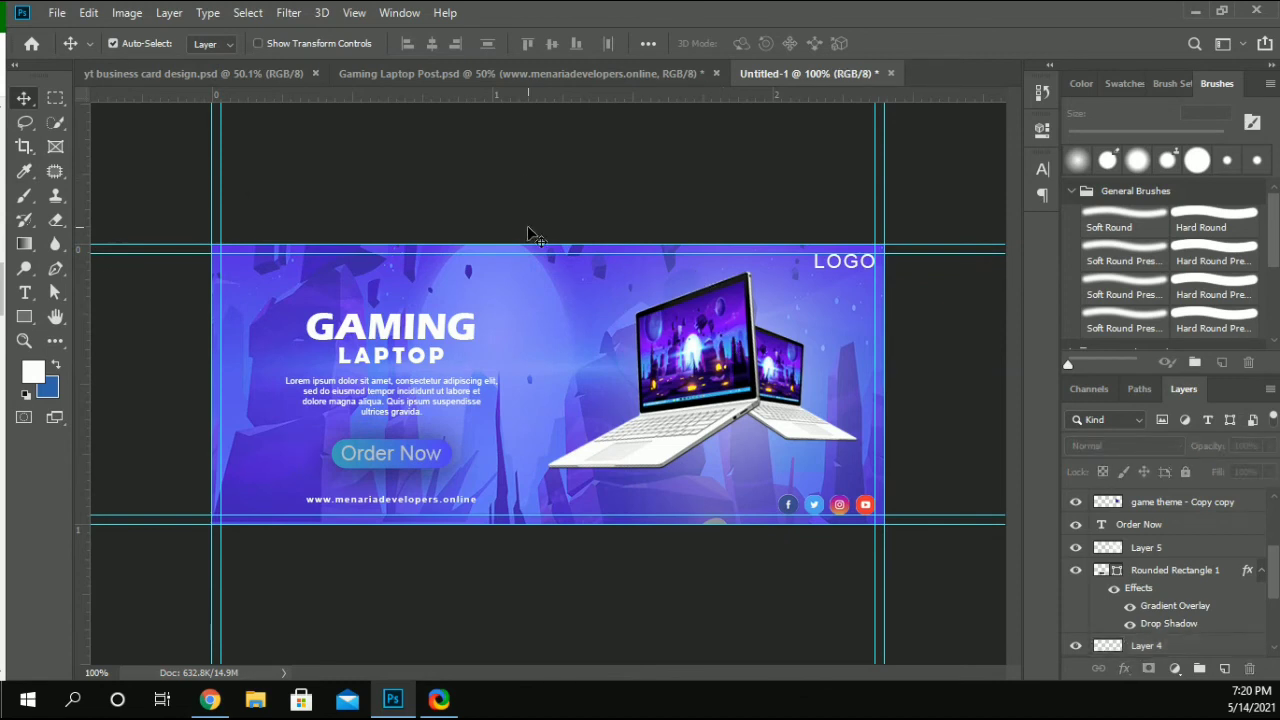
Step: Reduce the drop shadow size of the Order Now button's rounded rectangle to 20 px
{"action": "left_click", "coordinate": [353, 479]}
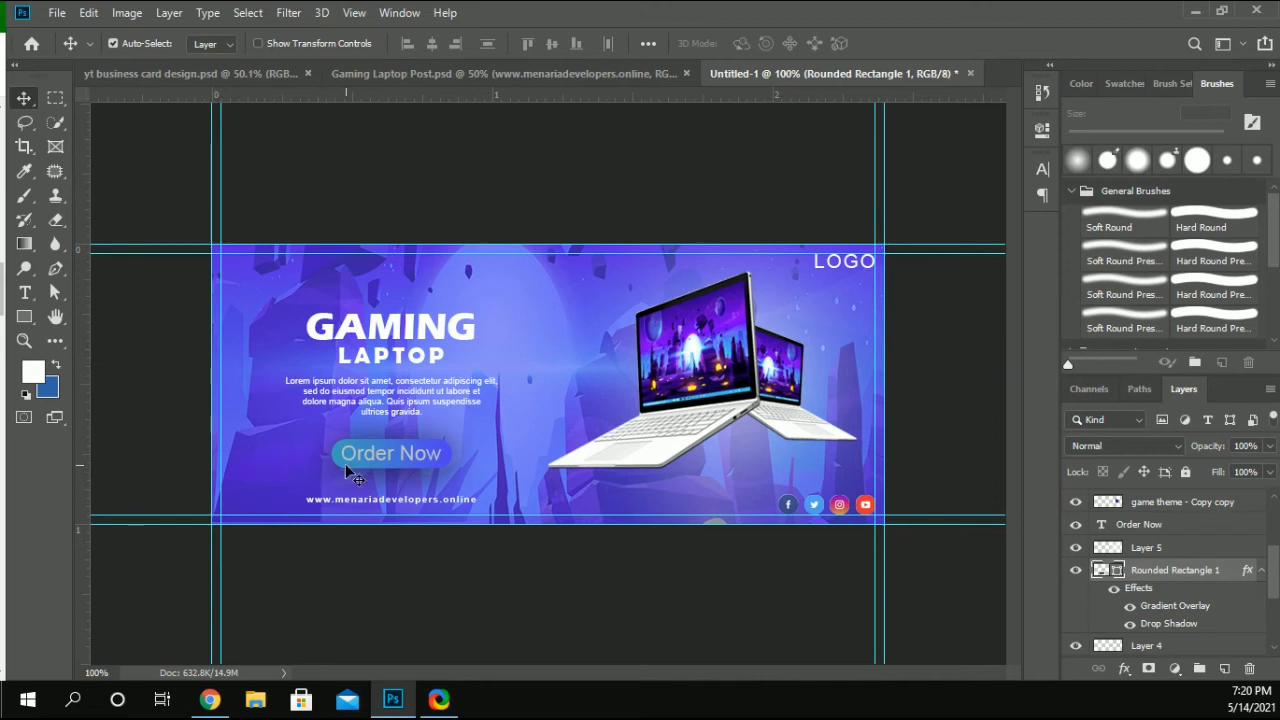
{"action": "left_click", "coordinate": [1042, 129]}
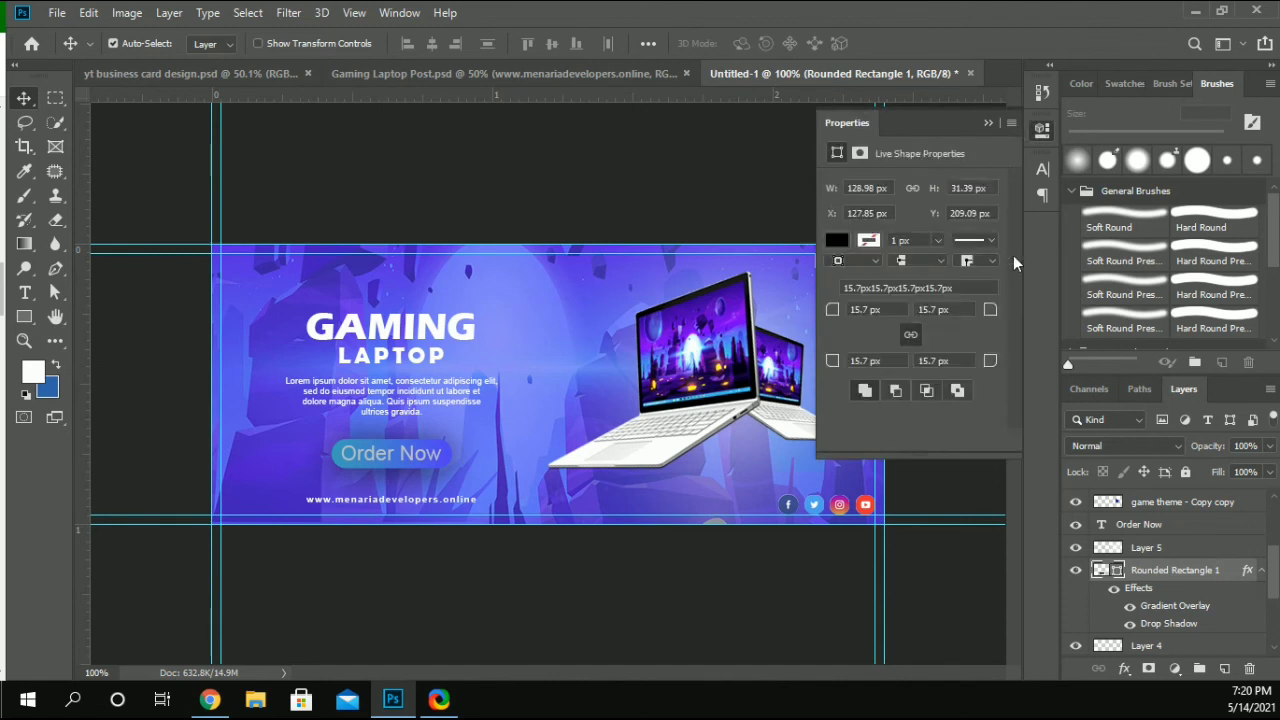
{"action": "double_click", "coordinate": [1165, 623]}
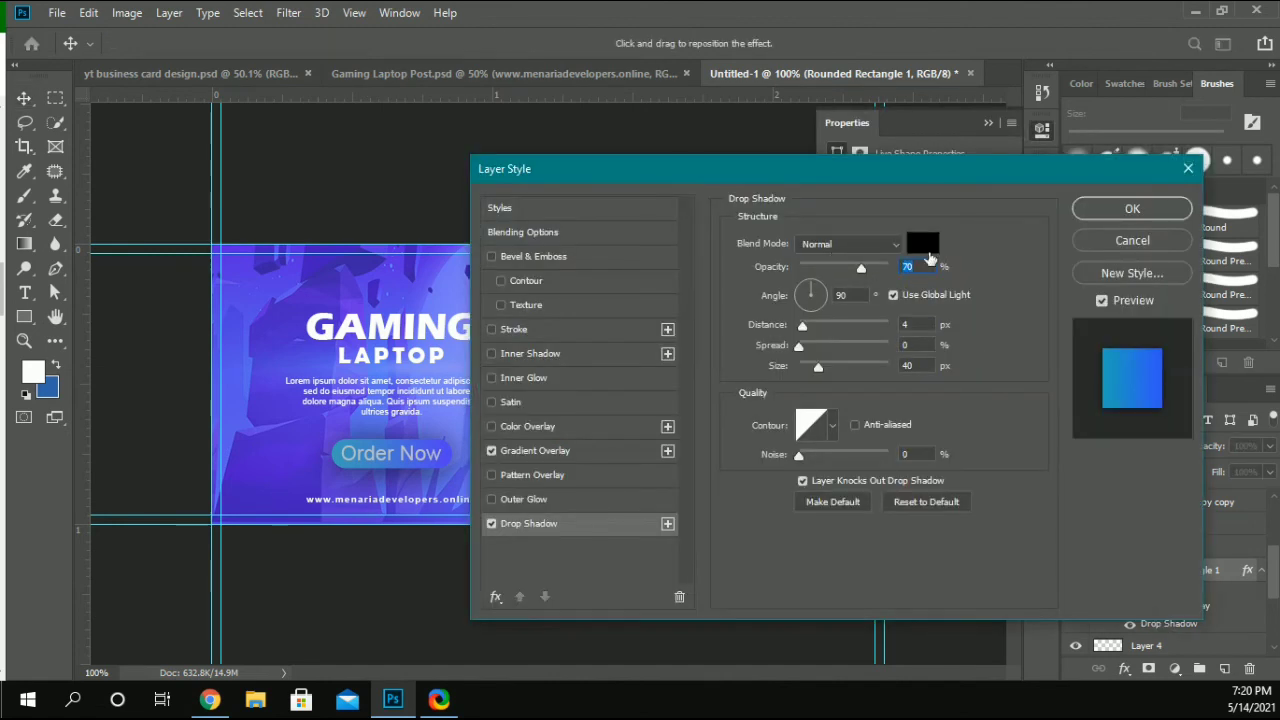
{"action": "left_click", "coordinate": [918, 367]}
{"action": "key", "text": "Down"}
{"action": "key", "text": "Down"}
{"action": "key", "text": "Down"}
{"action": "key", "text": "Down"}
{"action": "key", "text": "Down"}
{"action": "key", "text": "Down"}
{"action": "key", "text": "Down"}
{"action": "key", "text": "Down"}
{"action": "key", "text": "Down"}
{"action": "key", "text": "Down"}
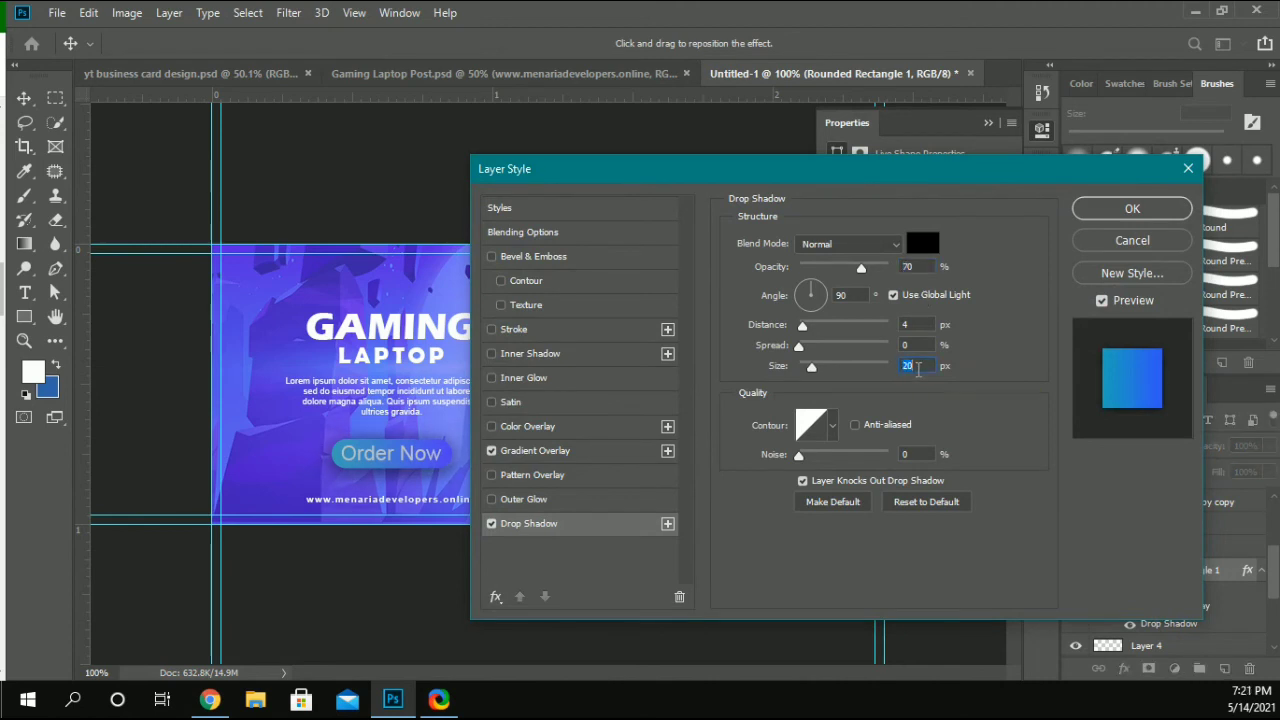
{"action": "left_click", "coordinate": [1142, 214]}
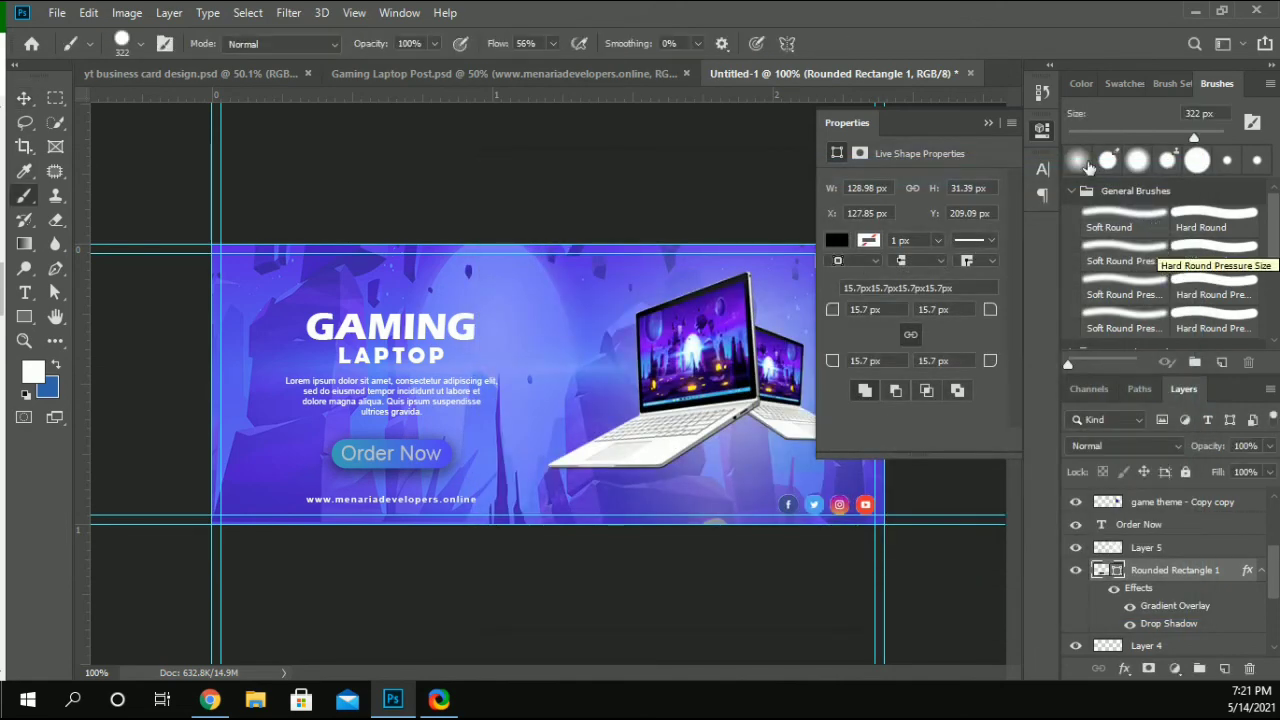
{"action": "left_click", "coordinate": [988, 122]}
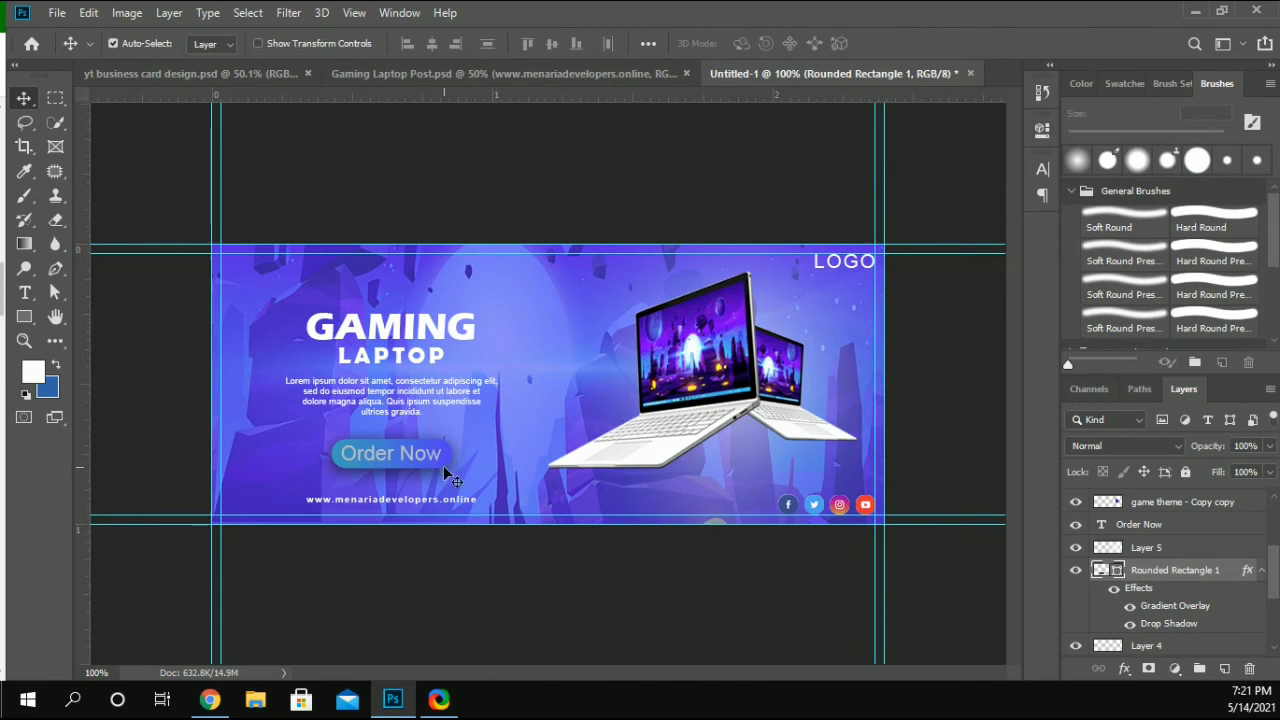
Step: Tighten the drop shadow of the Order Now rounded rectangle to a size of about 14 px
{"action": "scroll", "coordinate": [1160, 600], "scroll_direction": "down", "scroll_amount": 3}
{"action": "left_click", "coordinate": [1156, 645]}
{"action": "scroll", "coordinate": [1163, 623], "scroll_direction": "down", "scroll_amount": 2}
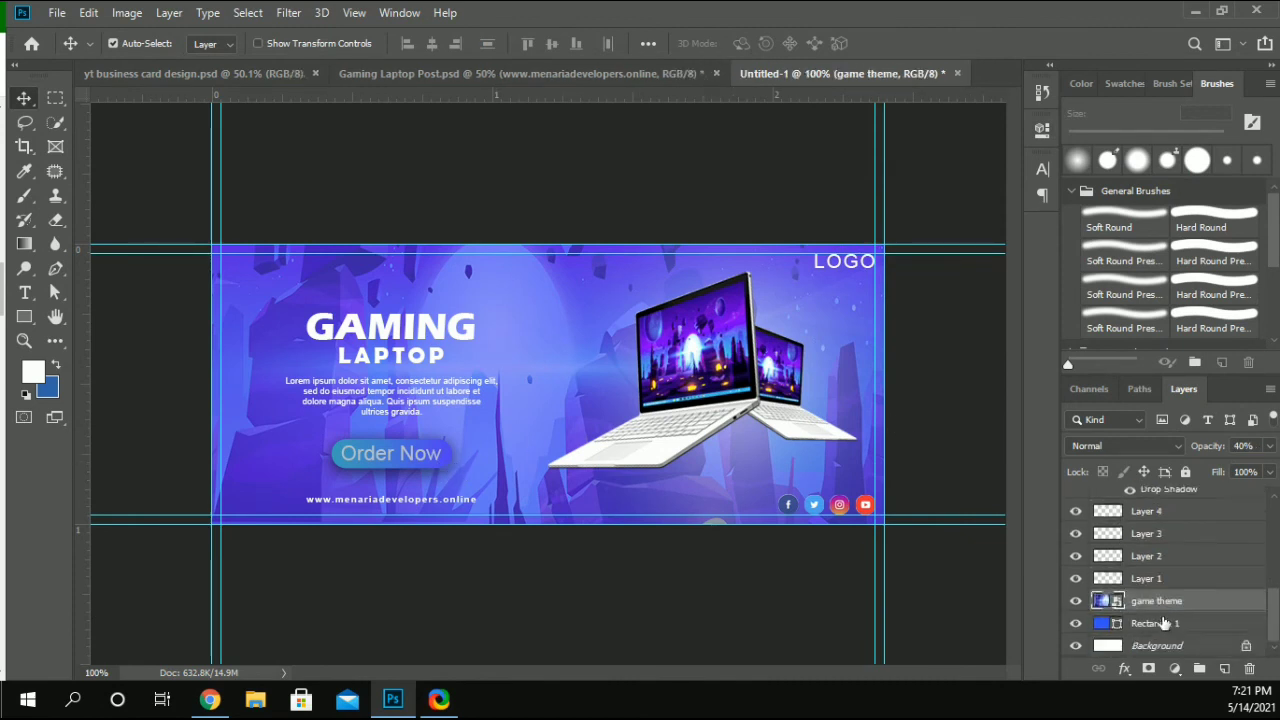
{"action": "left_click", "coordinate": [384, 443]}
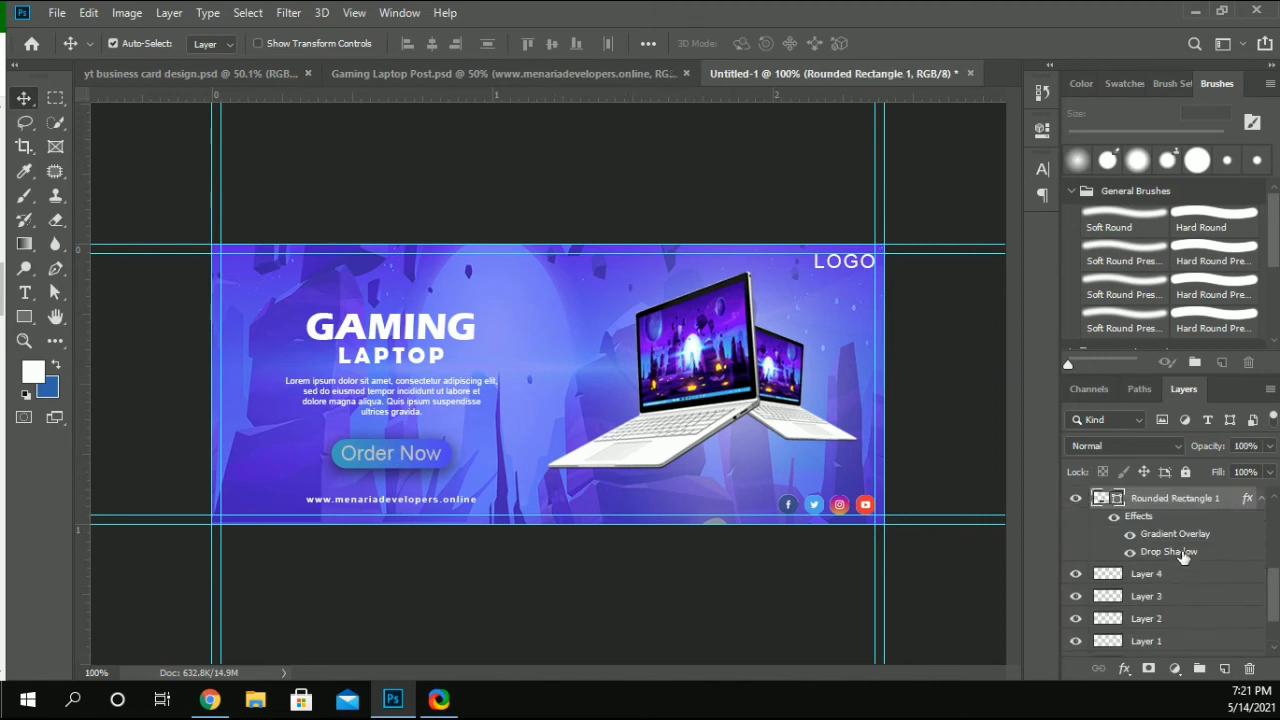
{"action": "double_click", "coordinate": [1168, 551]}
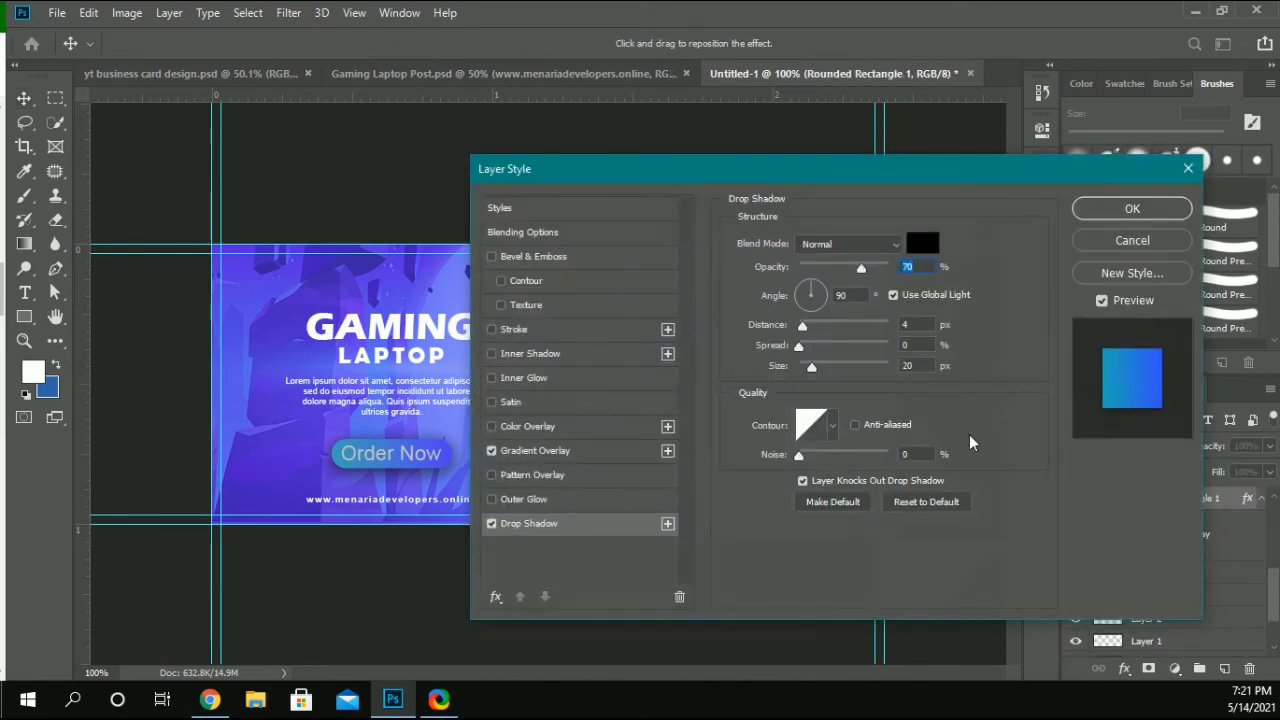
{"action": "left_click", "coordinate": [910, 366]}
{"action": "scroll", "coordinate": [910, 366], "scroll_direction": "down", "scroll_amount": 5}
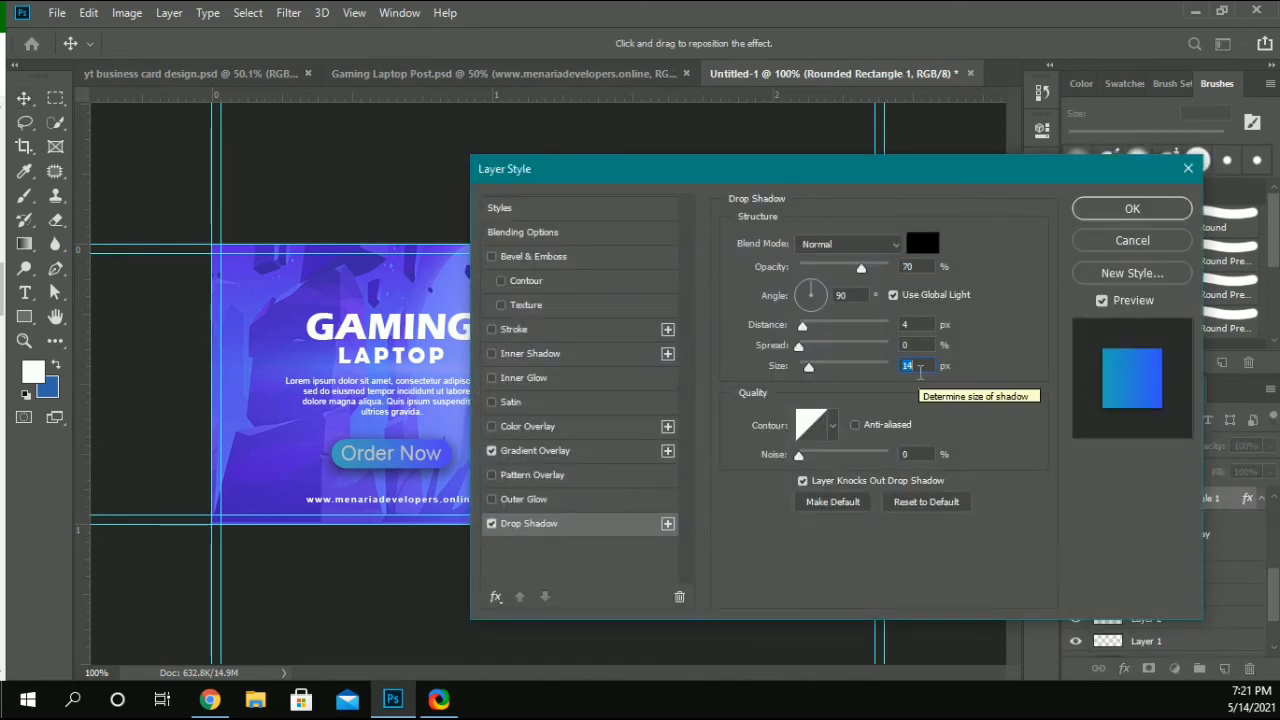
{"action": "scroll", "coordinate": [919, 371], "scroll_direction": "down", "scroll_amount": 1}
{"action": "left_click", "coordinate": [1128, 209]}
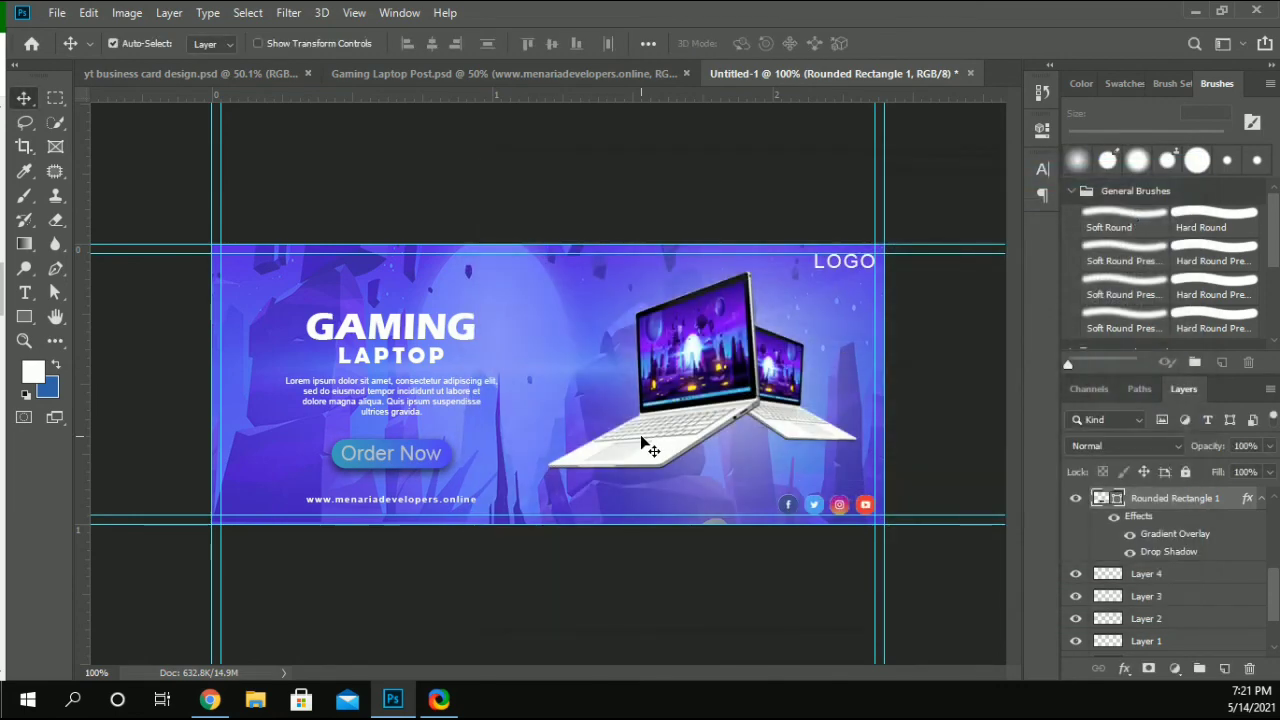
Step: Scale the Order Now text and its rounded rectangle down together slightly about their center
{"action": "key", "text": "shift"}
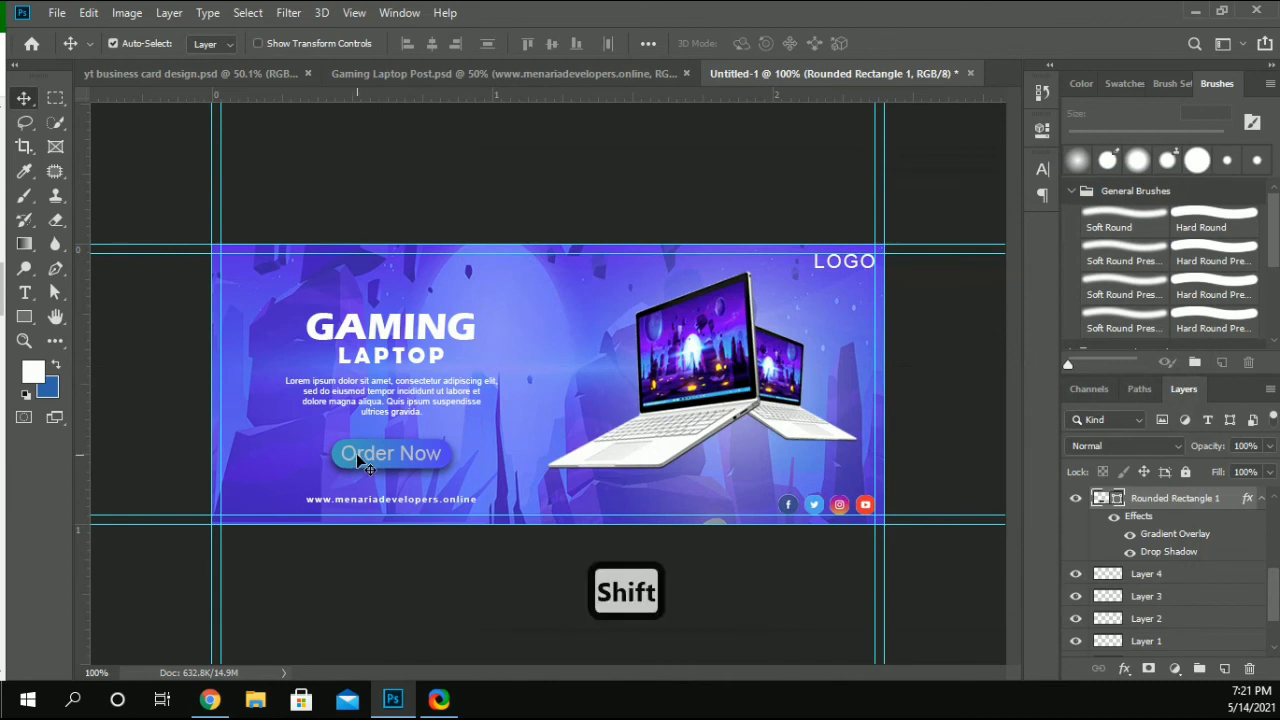
{"action": "left_click", "coordinate": [356, 453], "text": "shift"}
{"action": "key", "text": "ctrl+t"}
{"action": "key", "text": "alt"}
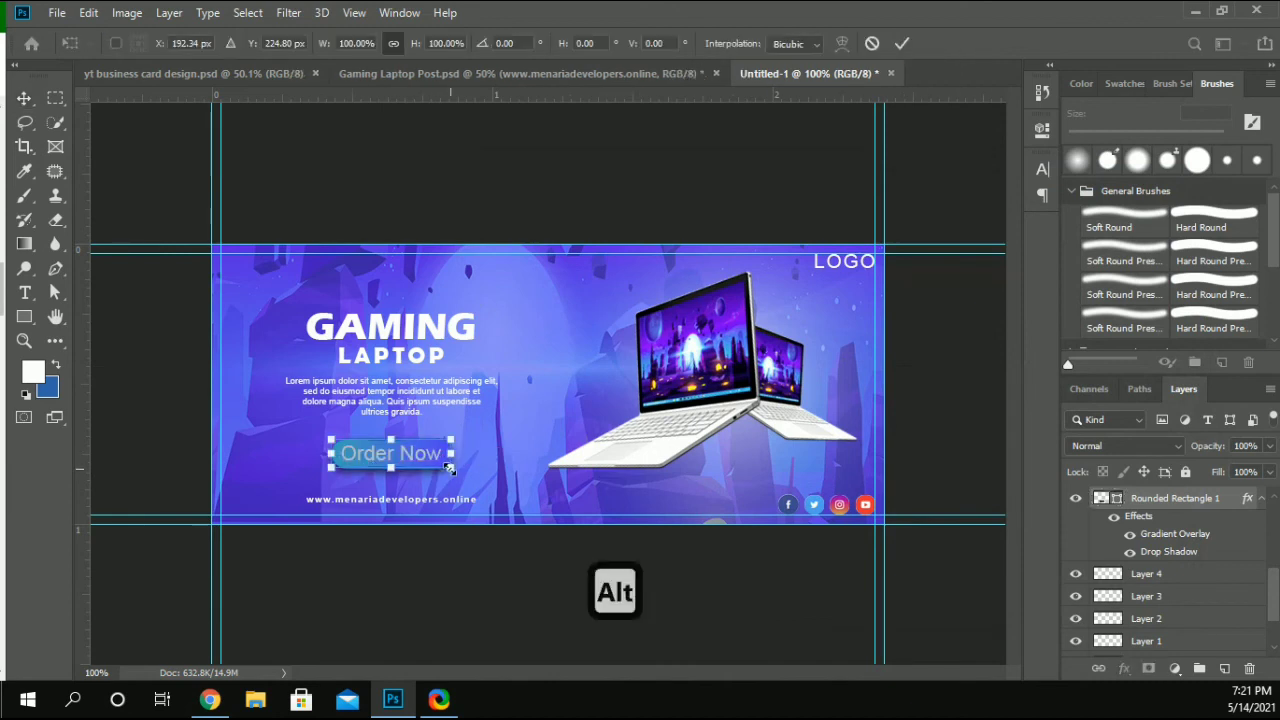
{"action": "left_click_drag", "start_coordinate": [450, 468], "coordinate": [443, 466]}
{"action": "key", "text": "Return"}
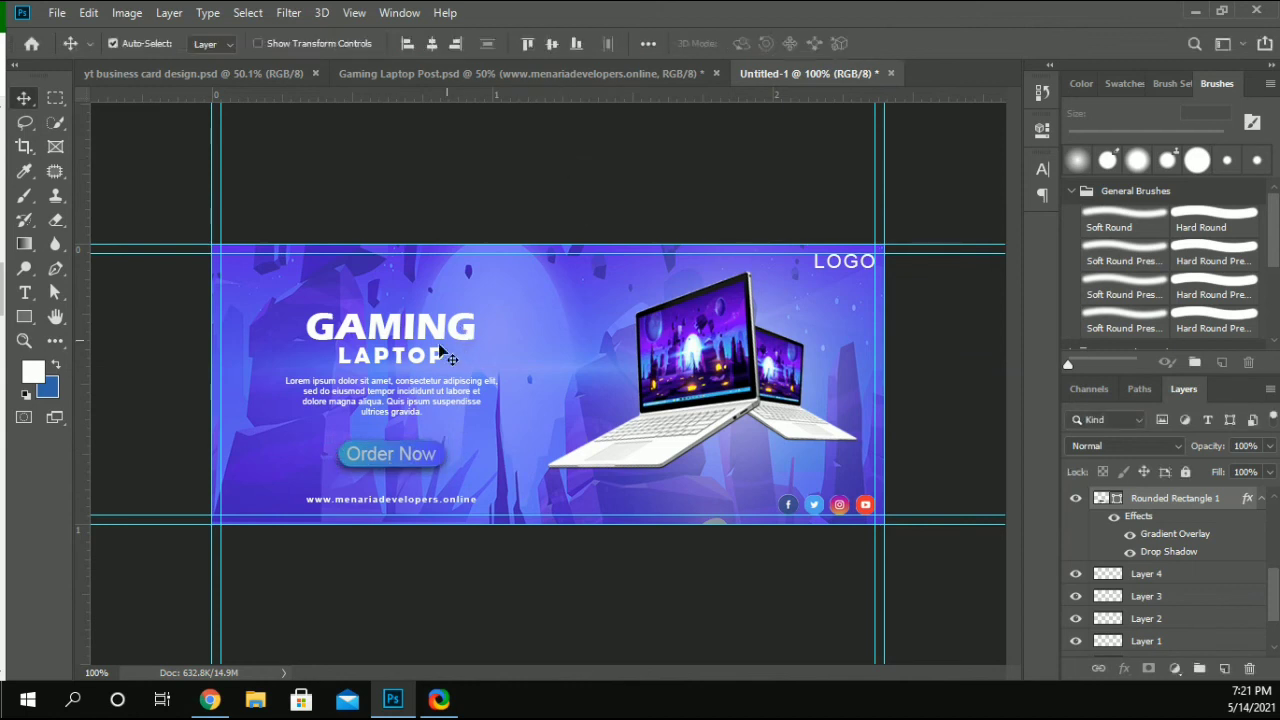
Step: Shift the lorem ipsum paragraph slightly down toward the Order Now button
{"action": "left_click", "coordinate": [409, 395]}
{"action": "key", "text": "shift+Down"}
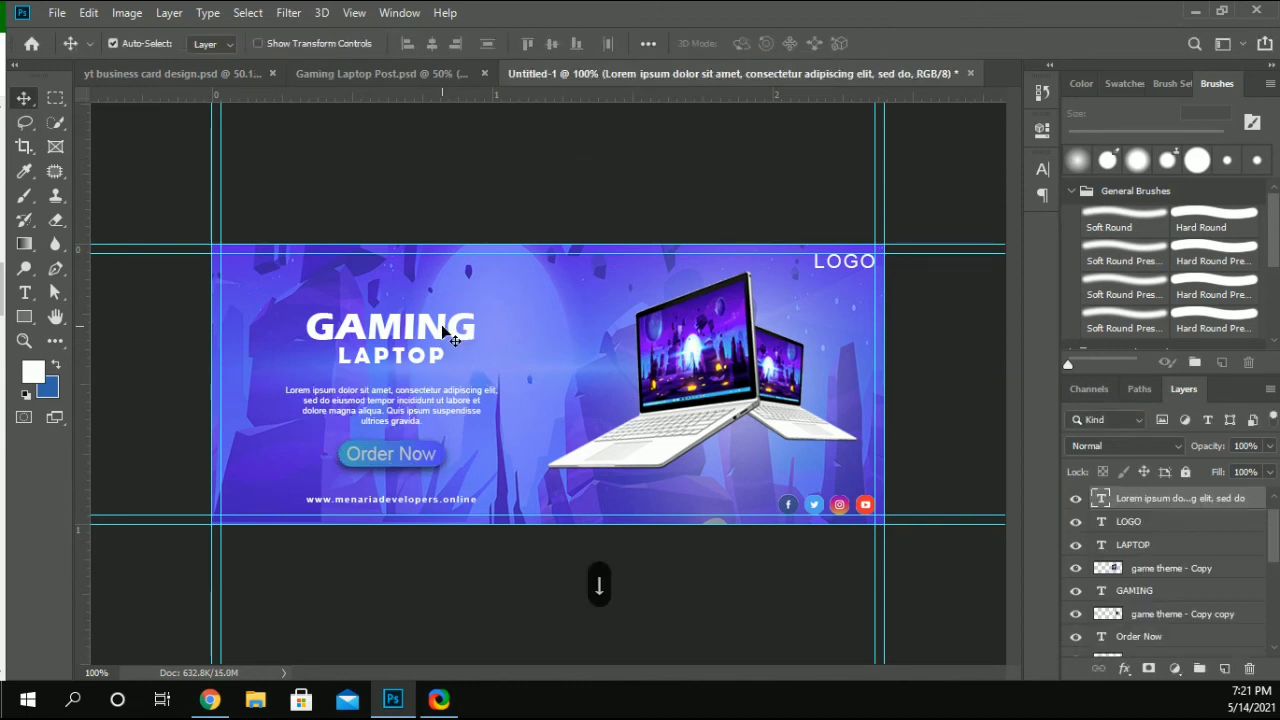
{"action": "key", "text": "Up"}
{"action": "key", "text": "Up"}
{"action": "key", "text": "Up"}
{"action": "key", "text": "Up"}
{"action": "key", "text": "Up"}
{"action": "key", "text": "Up"}
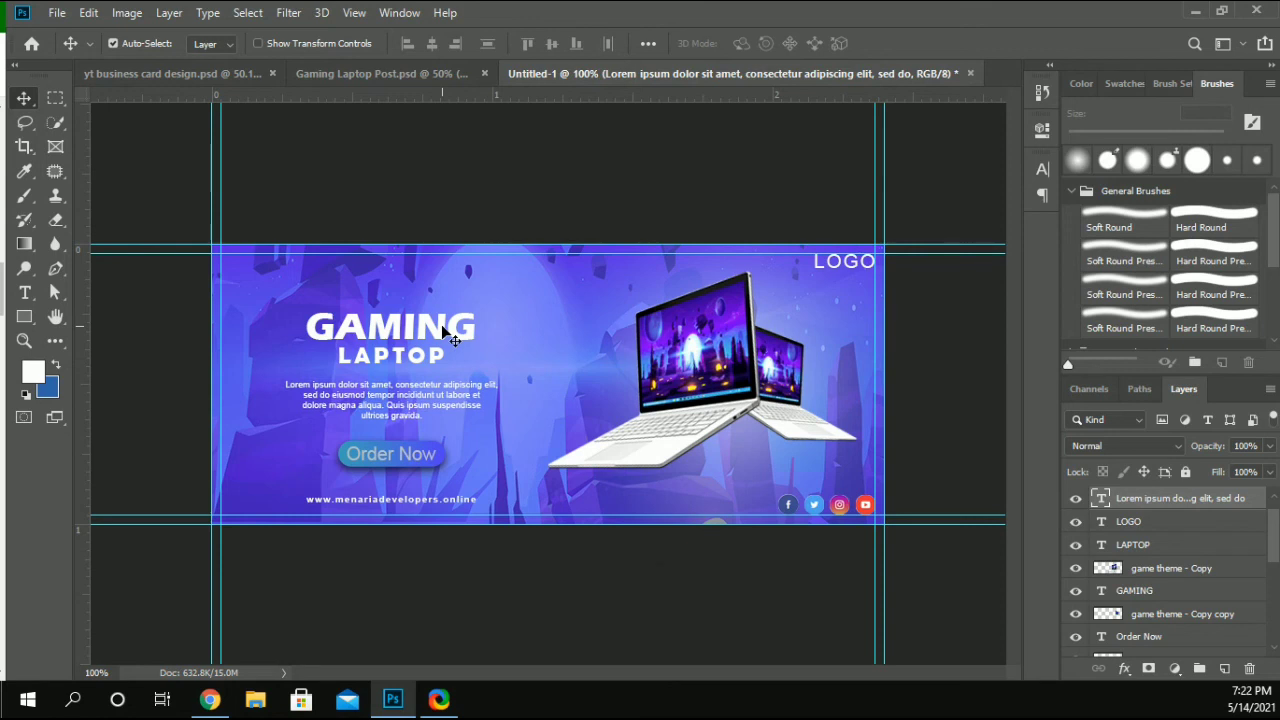
Step: Move the Order Now text and its rounded rectangle together slightly up, closer to the paragraph
{"action": "left_click", "coordinate": [443, 326]}
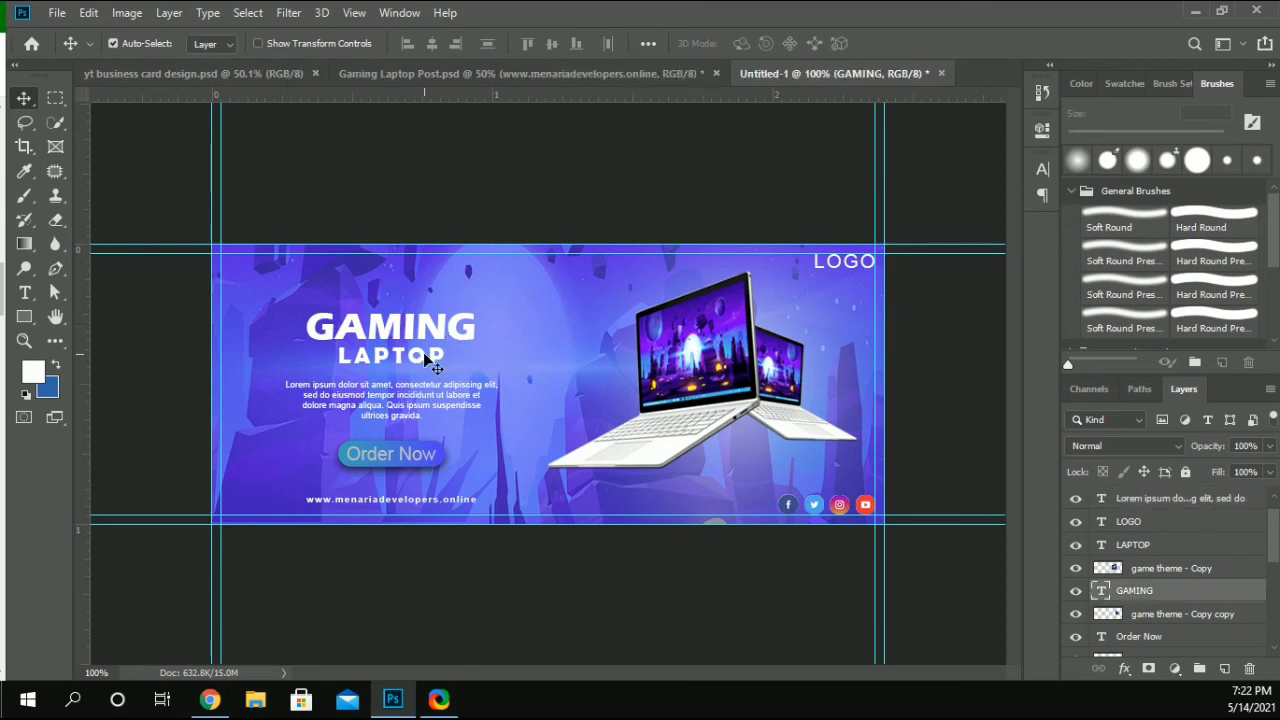
{"action": "left_click", "coordinate": [388, 453]}
{"action": "left_click", "coordinate": [388, 456], "text": "shift"}
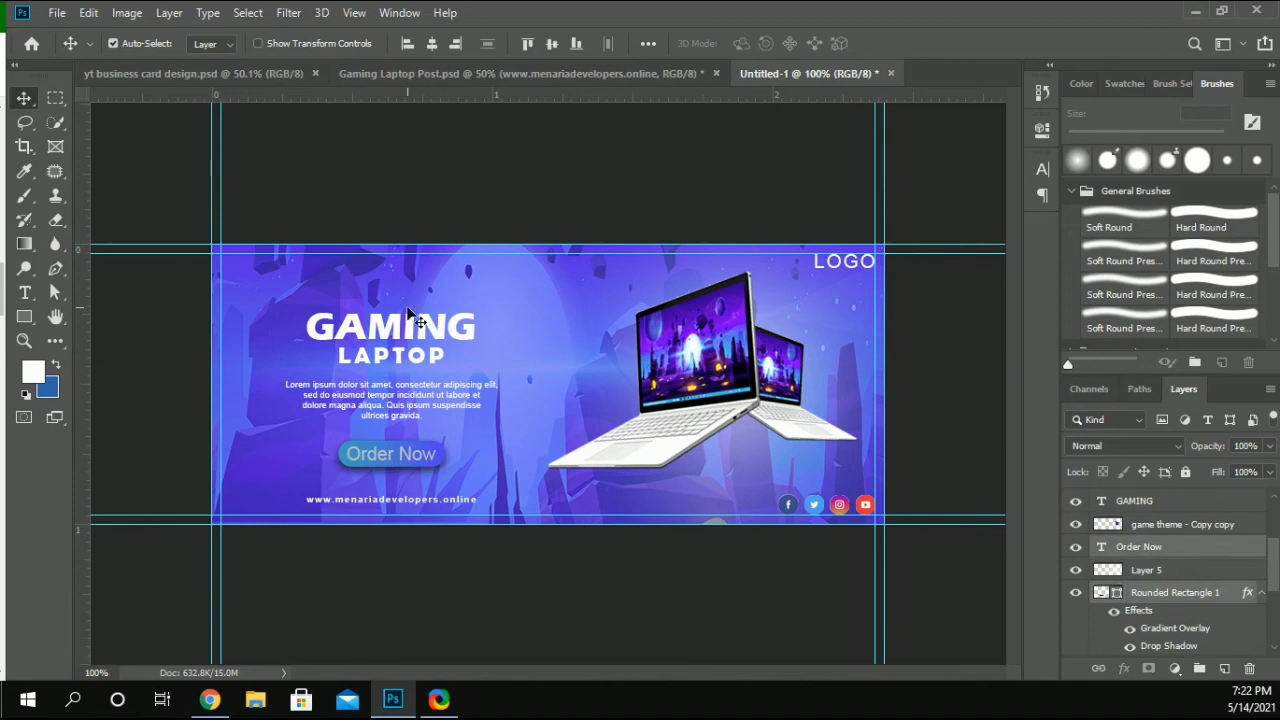
{"action": "key", "text": "Up"}
{"action": "key", "text": "Up"}
{"action": "key", "text": "Up"}
{"action": "key", "text": "Up"}
{"action": "key", "text": "Up"}
{"action": "key", "text": "Up"}
{"action": "key", "text": "Up"}
{"action": "key", "text": "Up"}
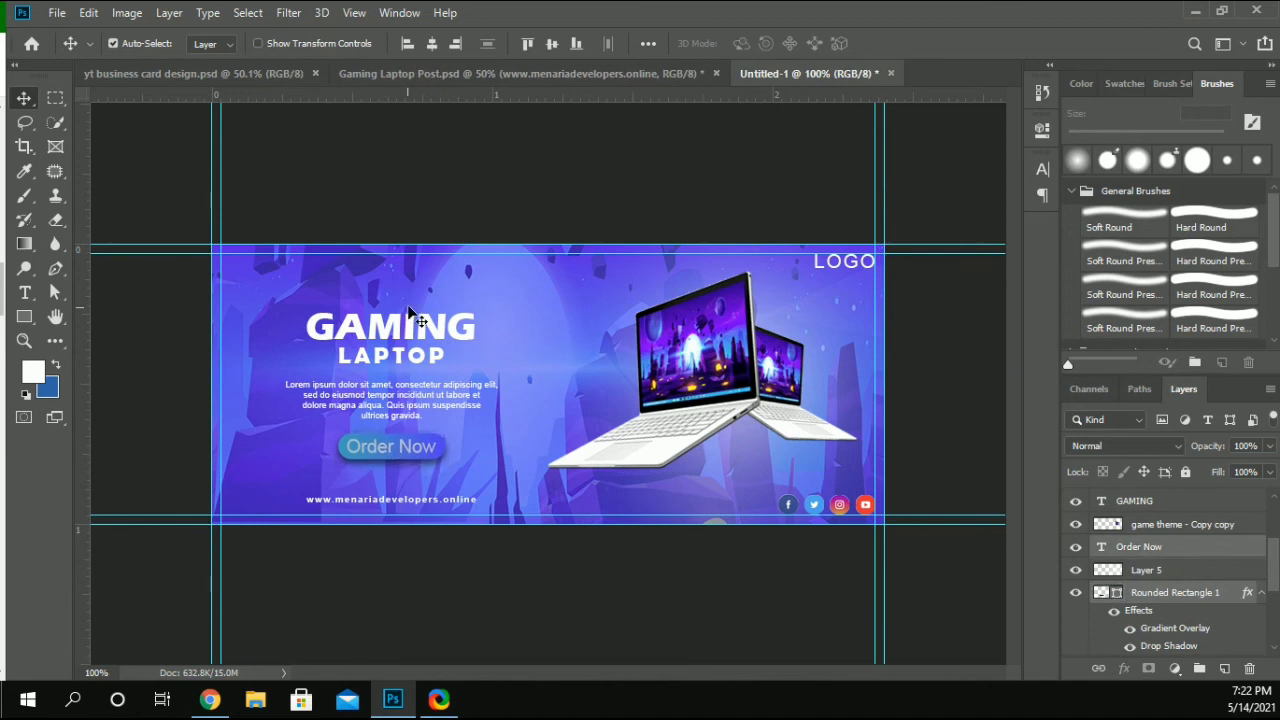
Step: Nudge the lorem ipsum paragraph slightly up, away from the Order Now button, and select the Order Now text
{"action": "left_click", "coordinate": [430, 400]}
{"action": "key", "text": "shift+Up"}
{"action": "key", "text": "Up"}
{"action": "key", "text": "Up"}
{"action": "key", "text": "Up"}
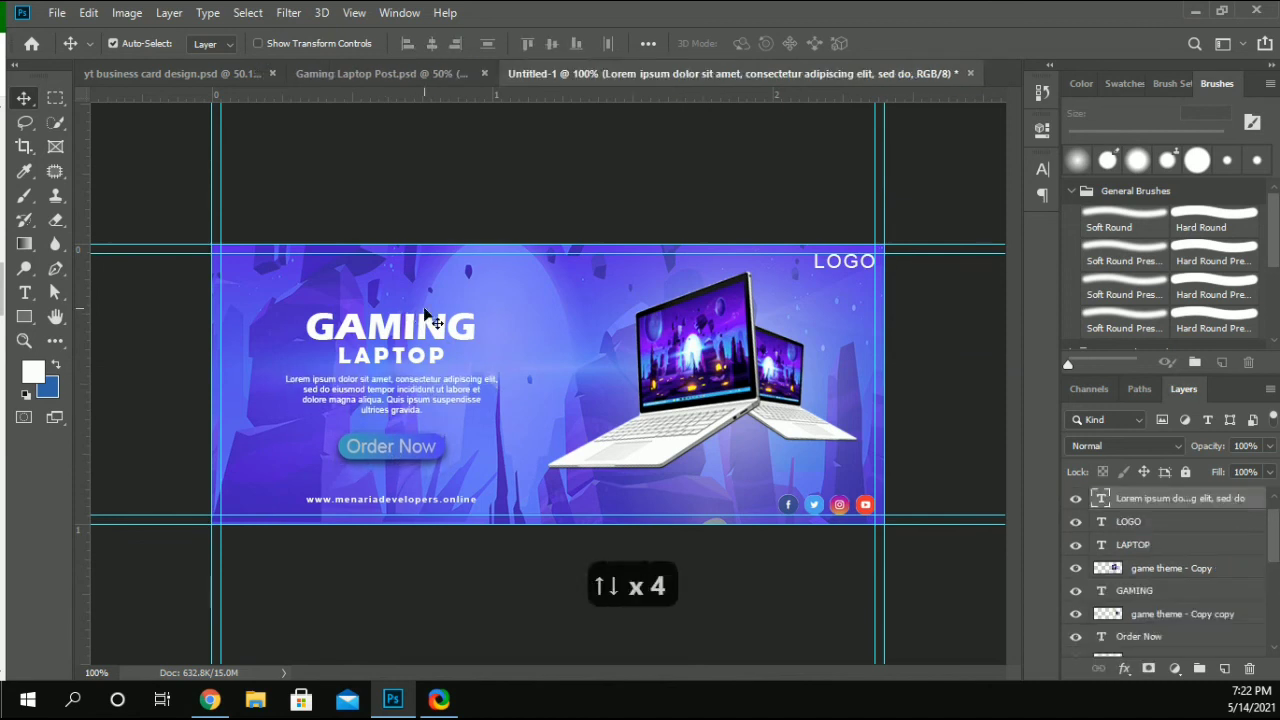
{"action": "key", "text": "Up"}
{"action": "key", "text": "Down"}
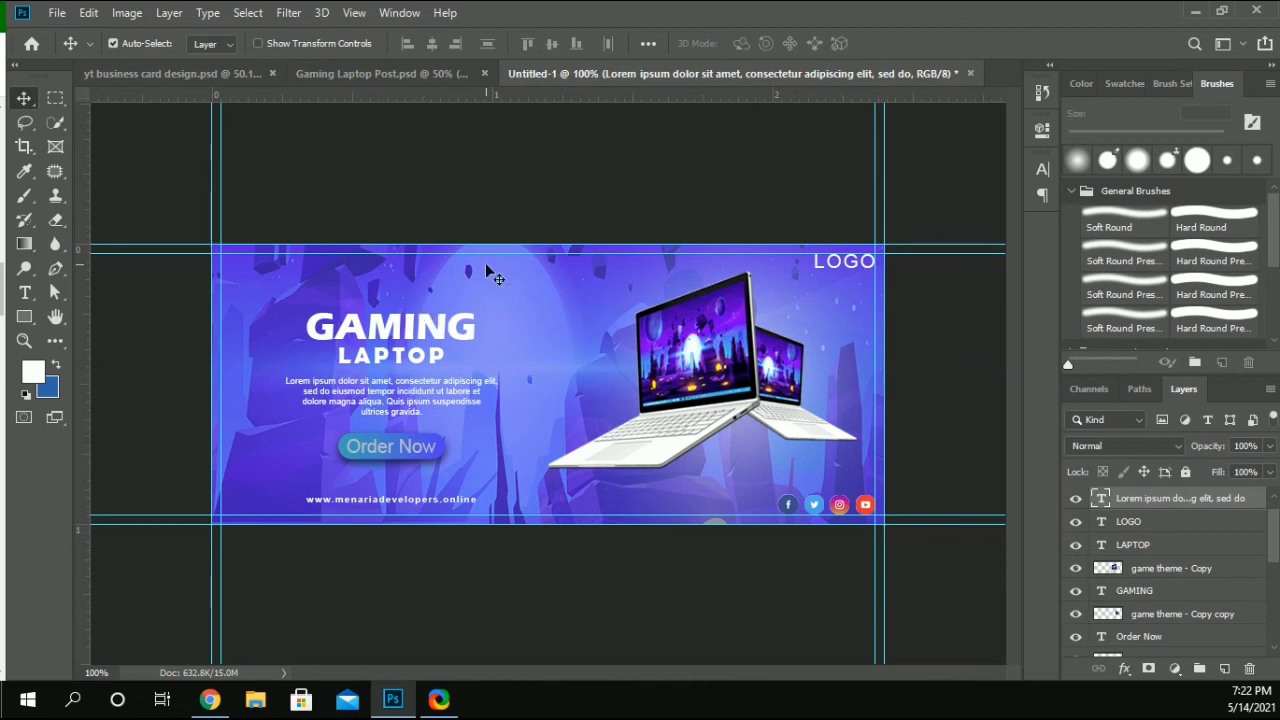
{"action": "left_click", "coordinate": [171, 380]}
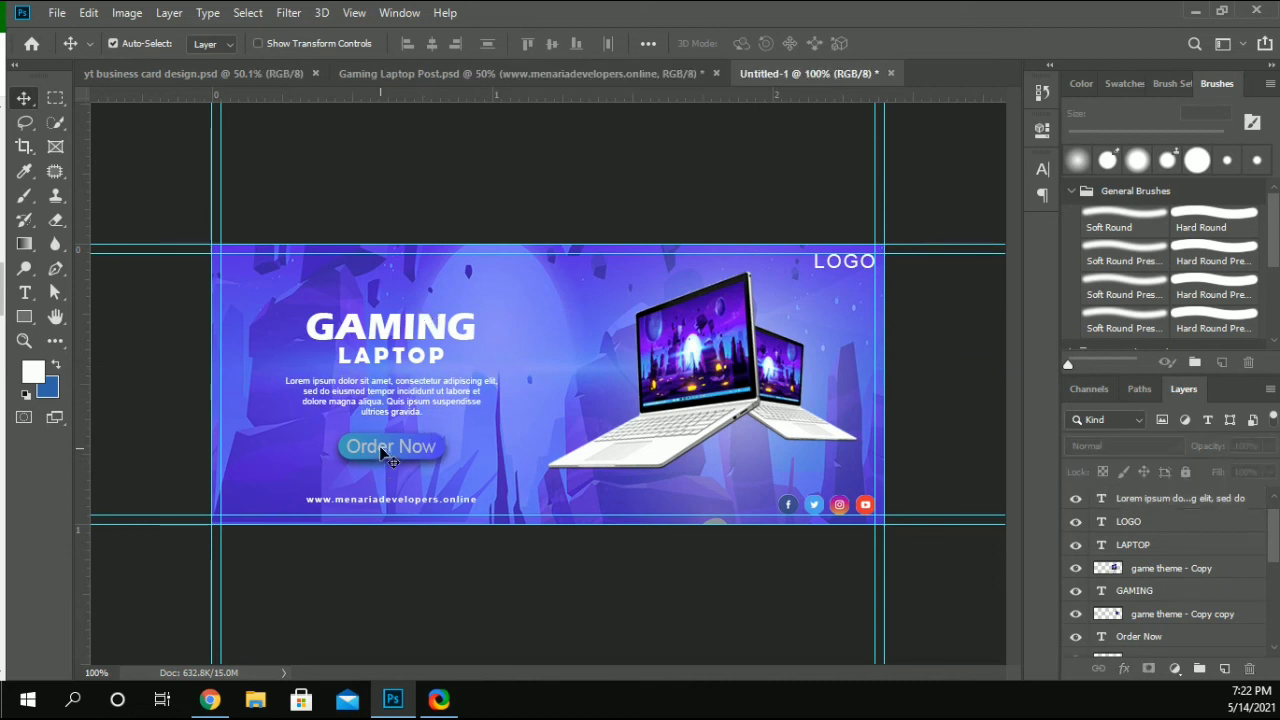
{"action": "left_click", "coordinate": [382, 456]}
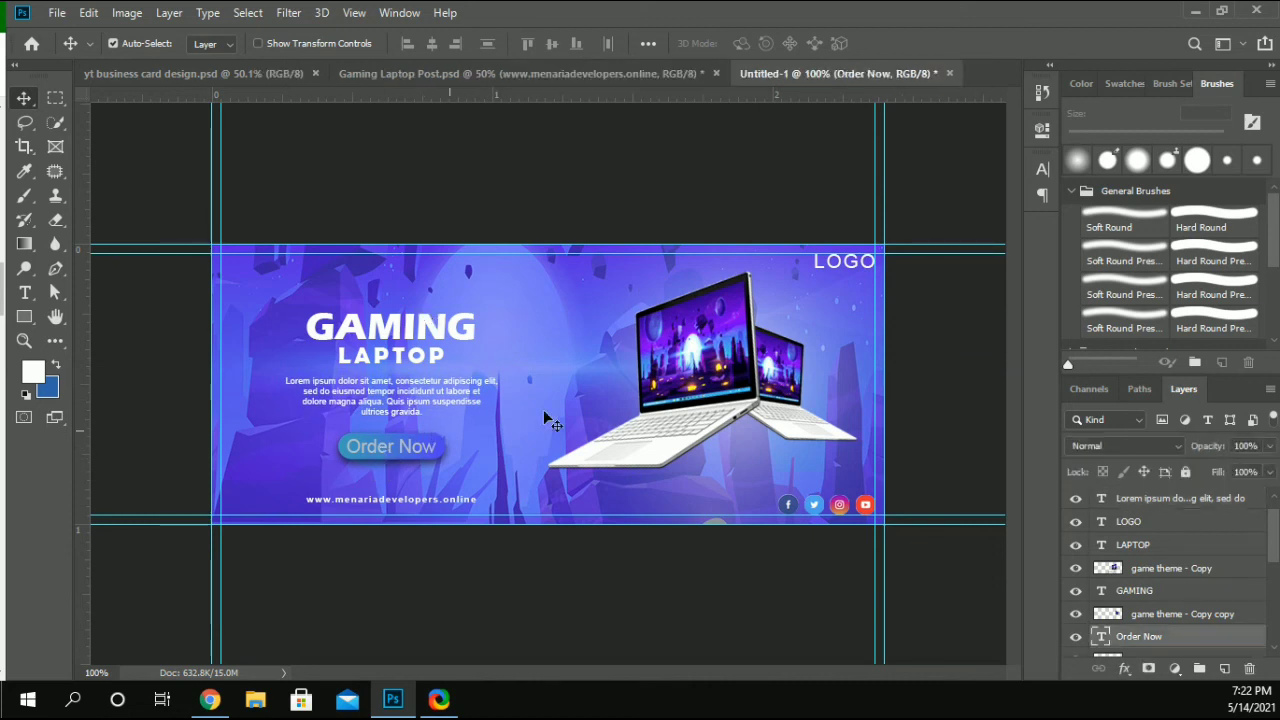
Step: Change the Order Now text color to white (ffffff) and deselect it
{"action": "left_click", "coordinate": [1043, 168]}
{"action": "left_click", "coordinate": [975, 283]}
{"action": "type", "text": "ffffff"}
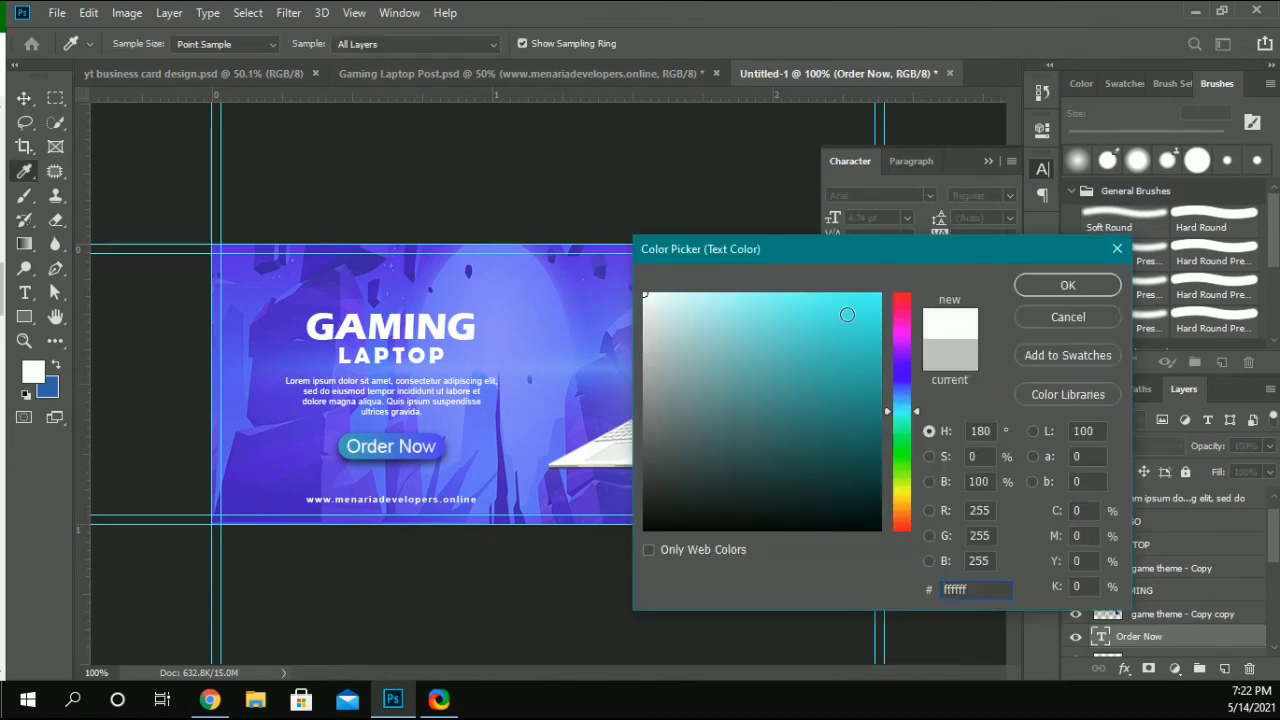
{"action": "left_click", "coordinate": [1029, 290]}
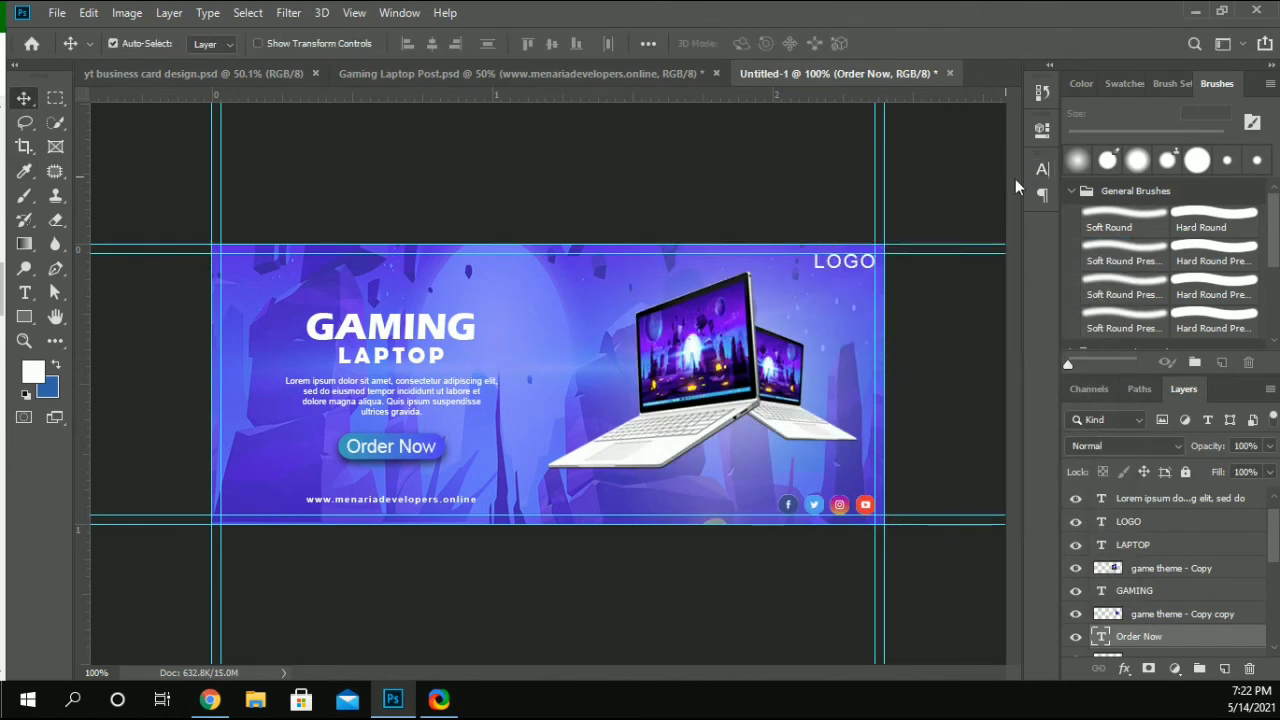
{"action": "left_click", "coordinate": [609, 206]}
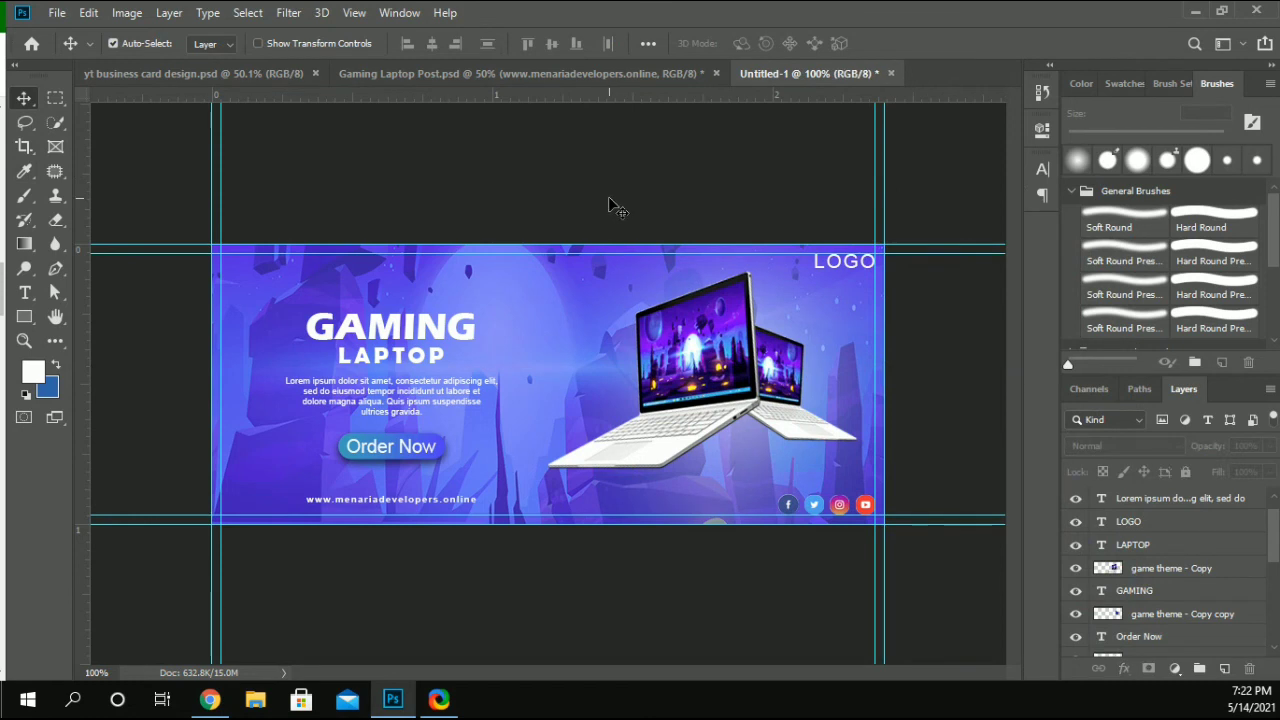
Step: Reduce the Order Now text's font size to 4.5 pt and recenter it on its rounded button
{"action": "left_click", "coordinate": [408, 450]}
{"action": "left_click", "coordinate": [1042, 169]}
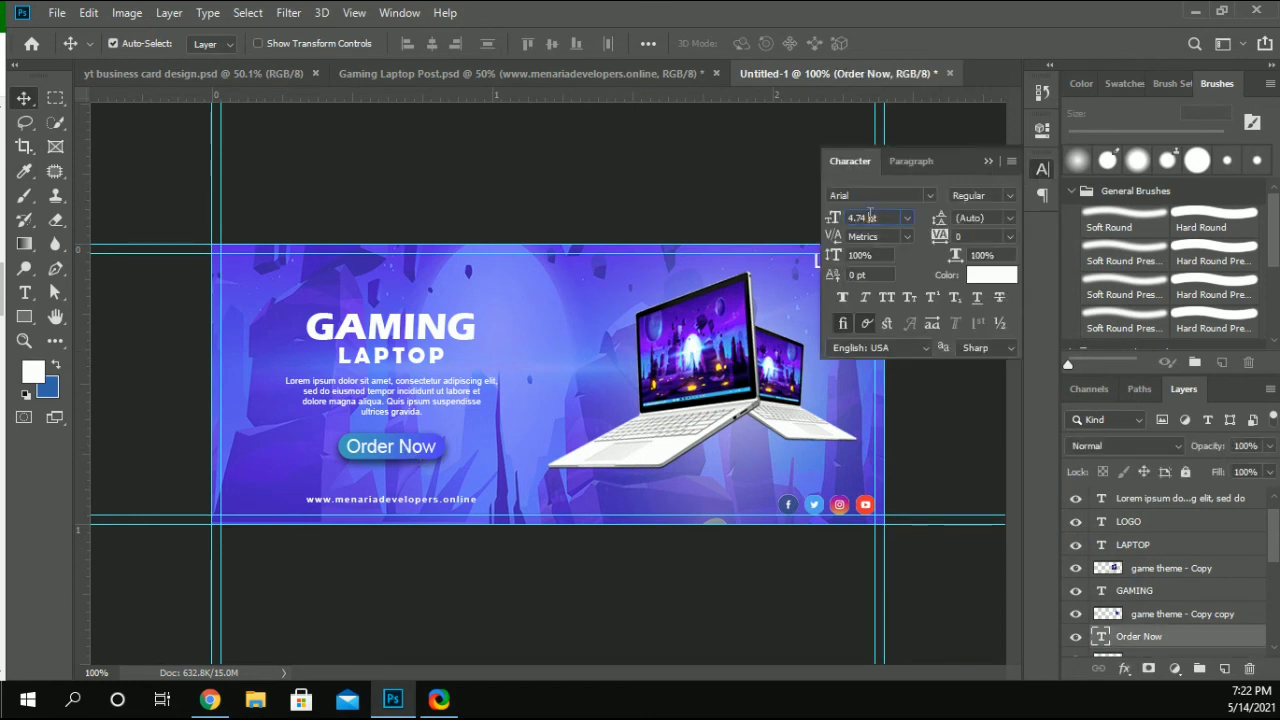
{"action": "key", "text": "BackSpace"}
{"action": "key", "text": "BackSpace"}
{"action": "type", "text": "5"}
{"action": "key", "text": "Return"}
{"action": "left_click_drag", "start_coordinate": [388, 452], "coordinate": [396, 444]}
{"action": "left_click", "coordinate": [437, 237]}
{"action": "left_click", "coordinate": [989, 163]}
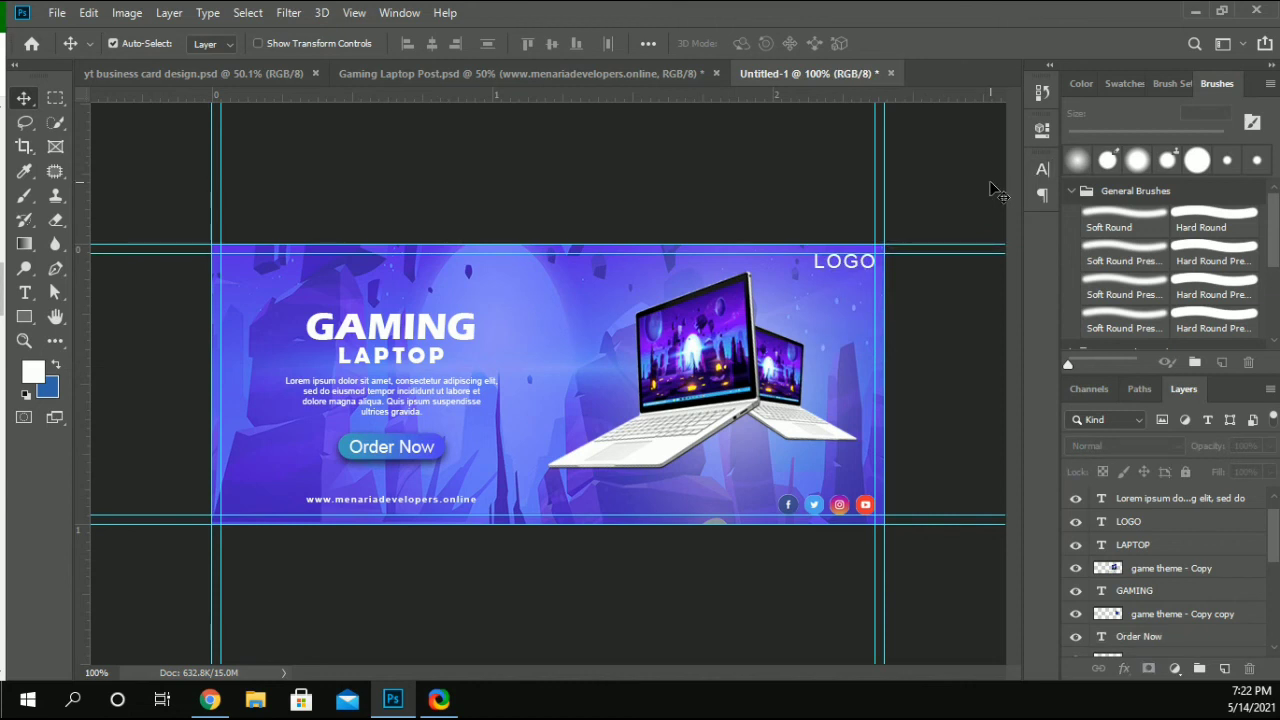
Step: Set the lorem ipsum paragraph's font size to 2 pt
{"action": "left_click", "coordinate": [376, 402]}
{"action": "left_click", "coordinate": [1043, 129]}
{"action": "left_click", "coordinate": [1043, 169]}
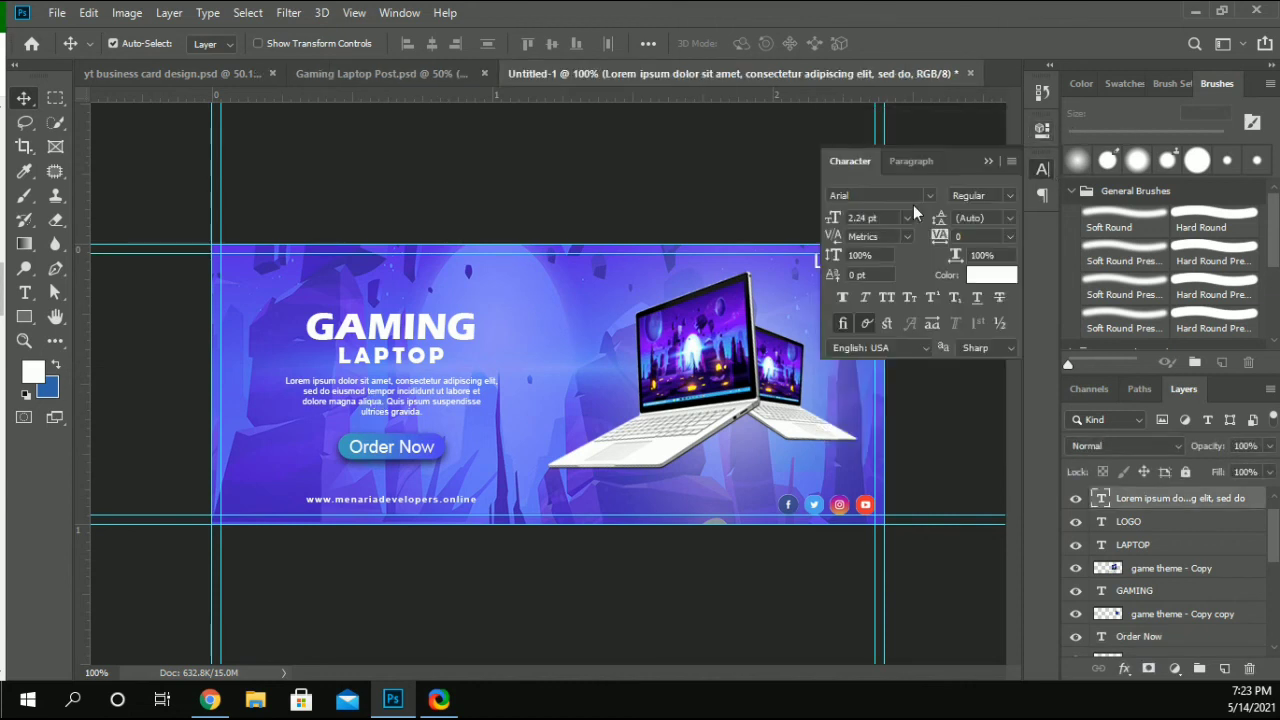
{"action": "left_click", "coordinate": [882, 218]}
{"action": "type", "text": "2"}
{"action": "key", "text": "Return"}
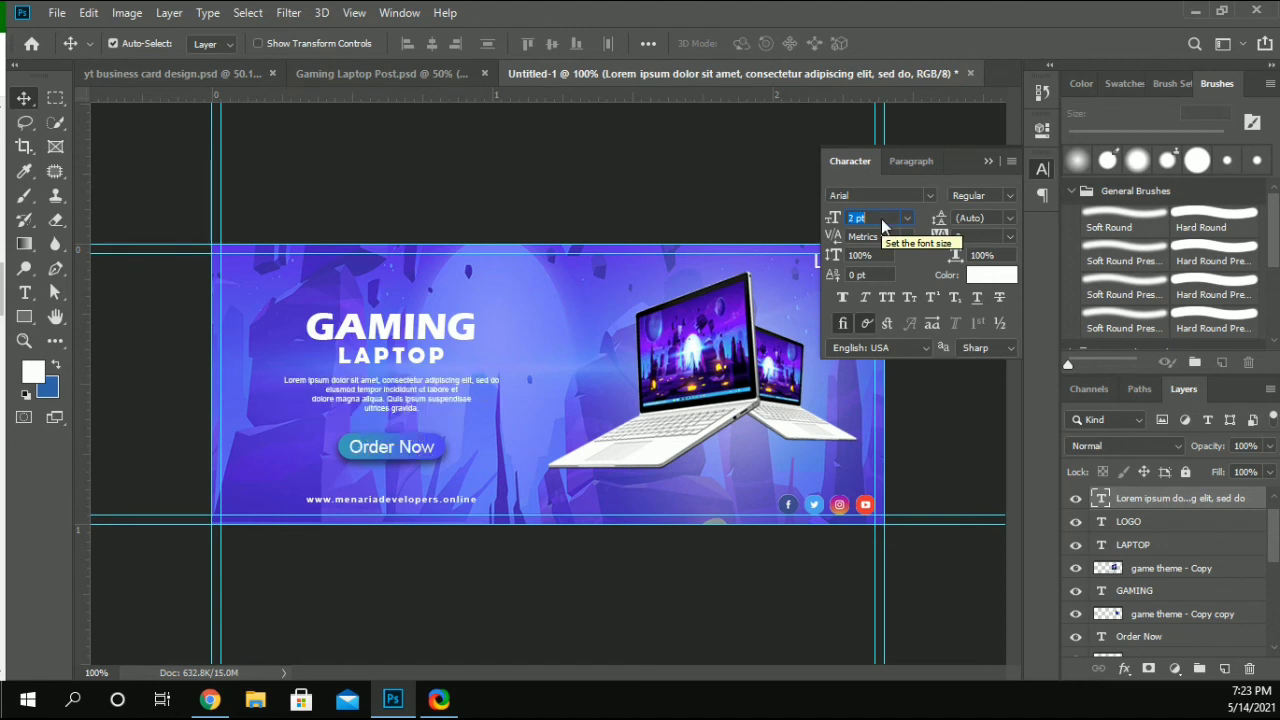
{"action": "left_click", "coordinate": [883, 218]}
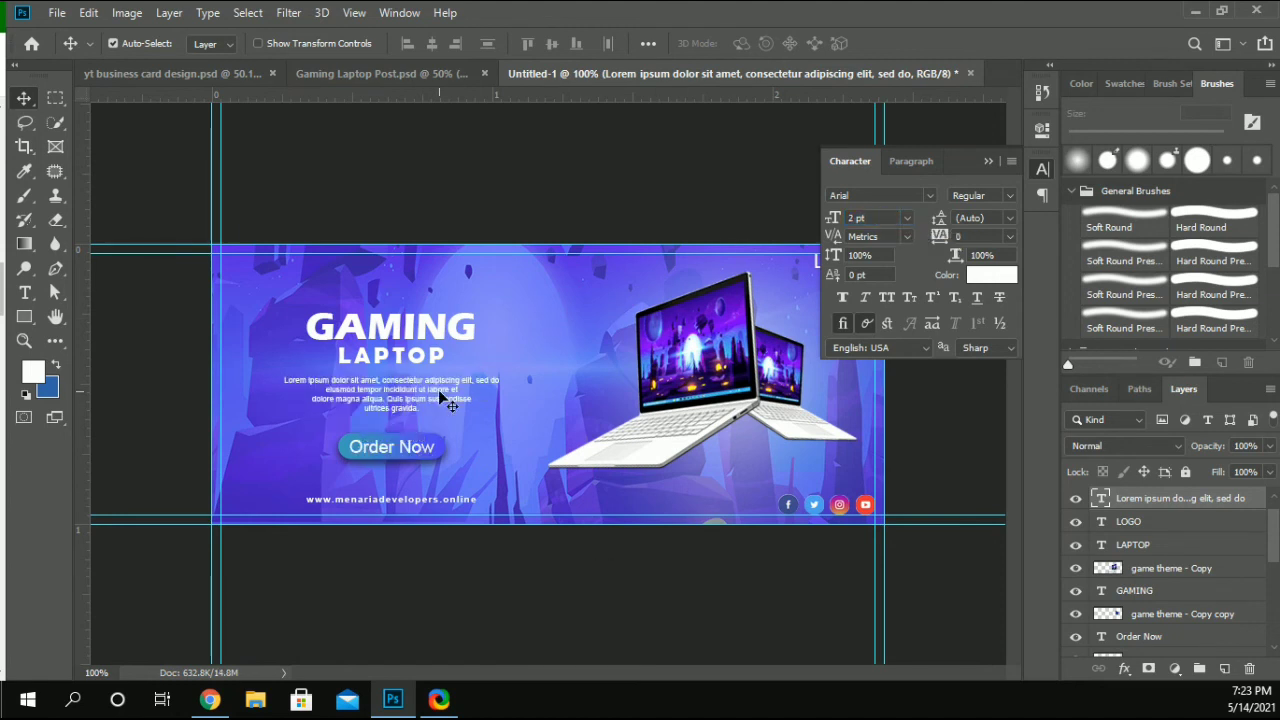
Step: Nudge the lorem ipsum paragraph and the LAPTOP heading slightly down
{"action": "key", "text": "Down"}
{"action": "left_click", "coordinate": [432, 363]}
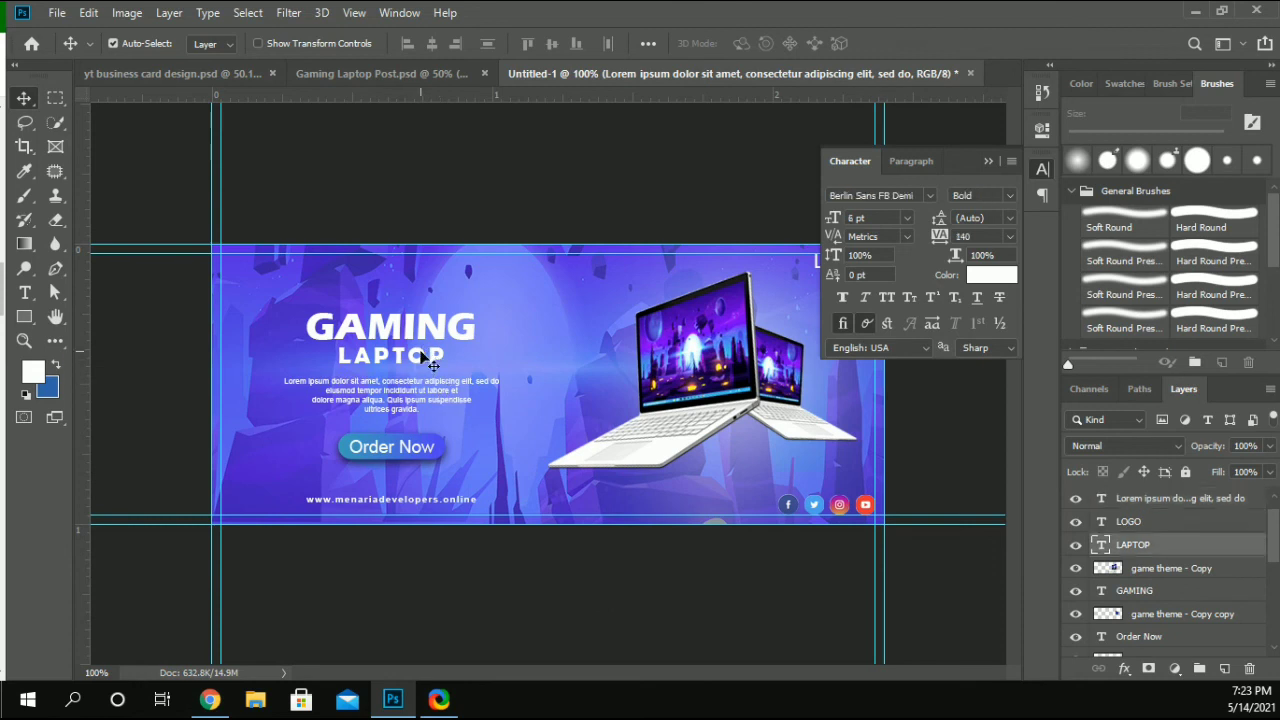
{"action": "left_click", "coordinate": [397, 407]}
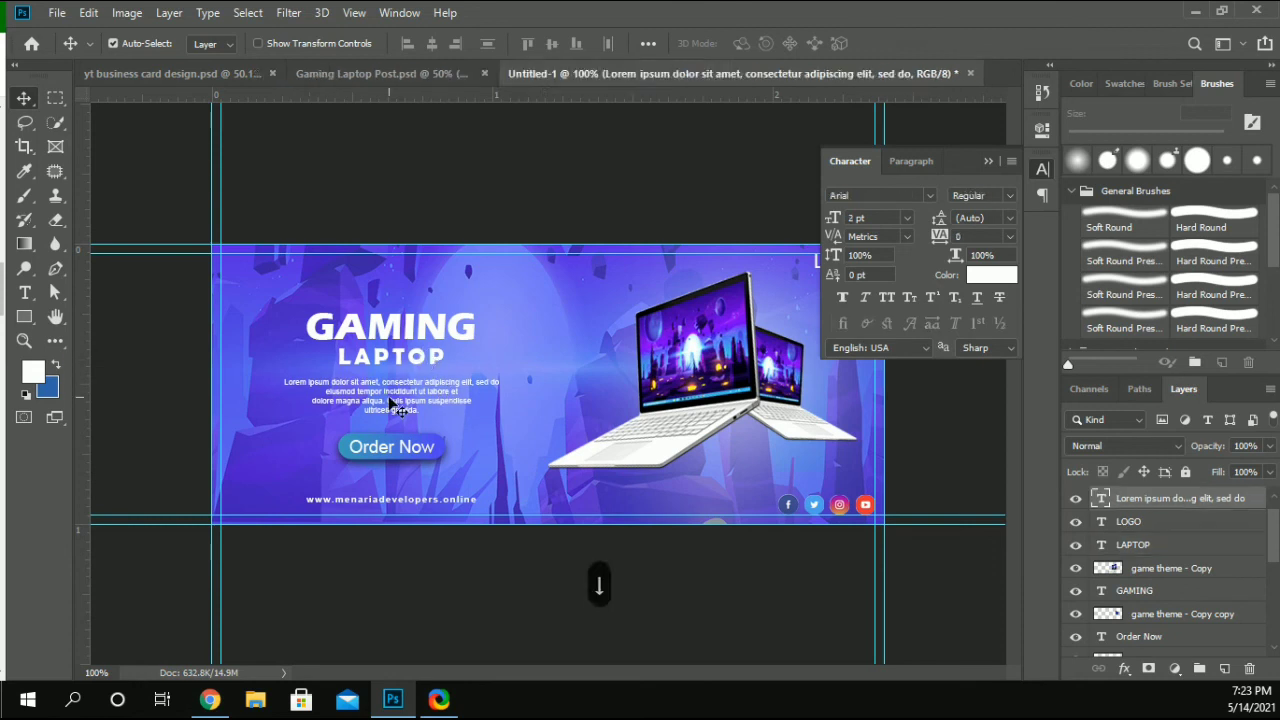
Step: Move the website address slightly up from the lower guide toward the Order Now button and deselect it
{"action": "left_click", "coordinate": [397, 510]}
{"action": "key", "text": "Up"}
{"action": "key", "text": "Up"}
{"action": "key", "text": "Up"}
{"action": "key", "text": "Up"}
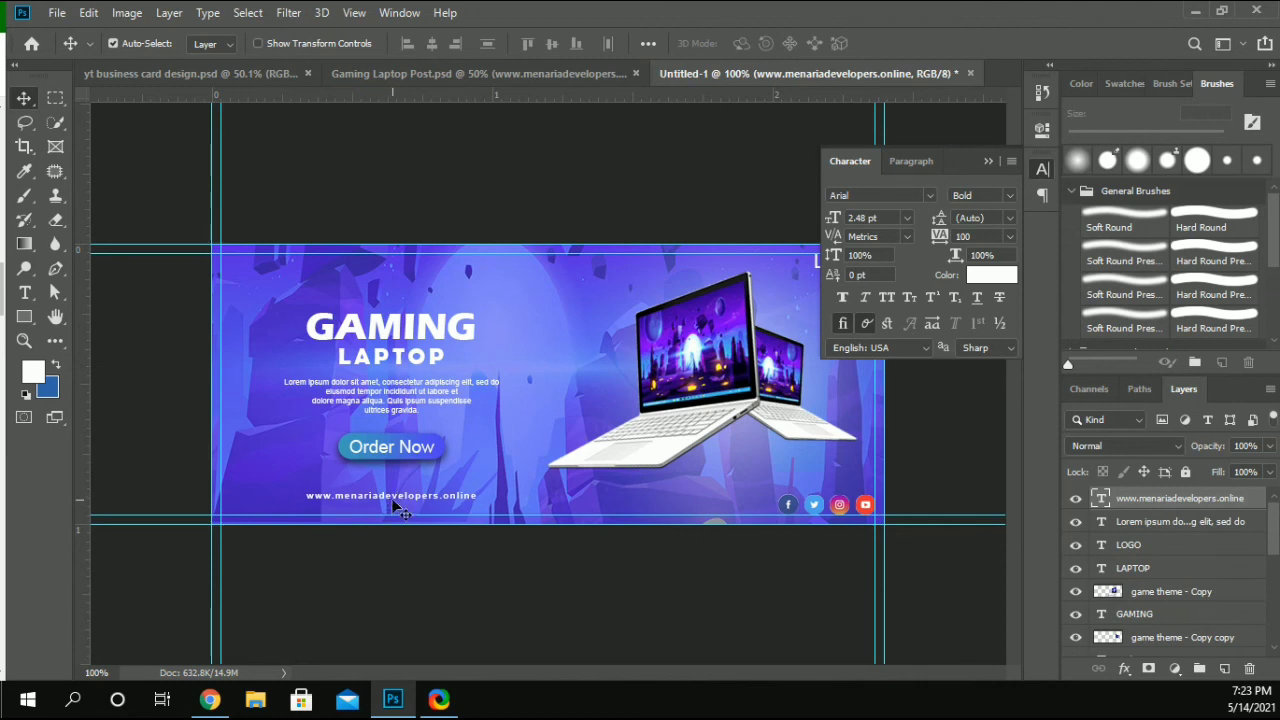
{"action": "left_click_drag", "start_coordinate": [395, 508], "coordinate": [401, 508]}
{"action": "left_click", "coordinate": [510, 180]}
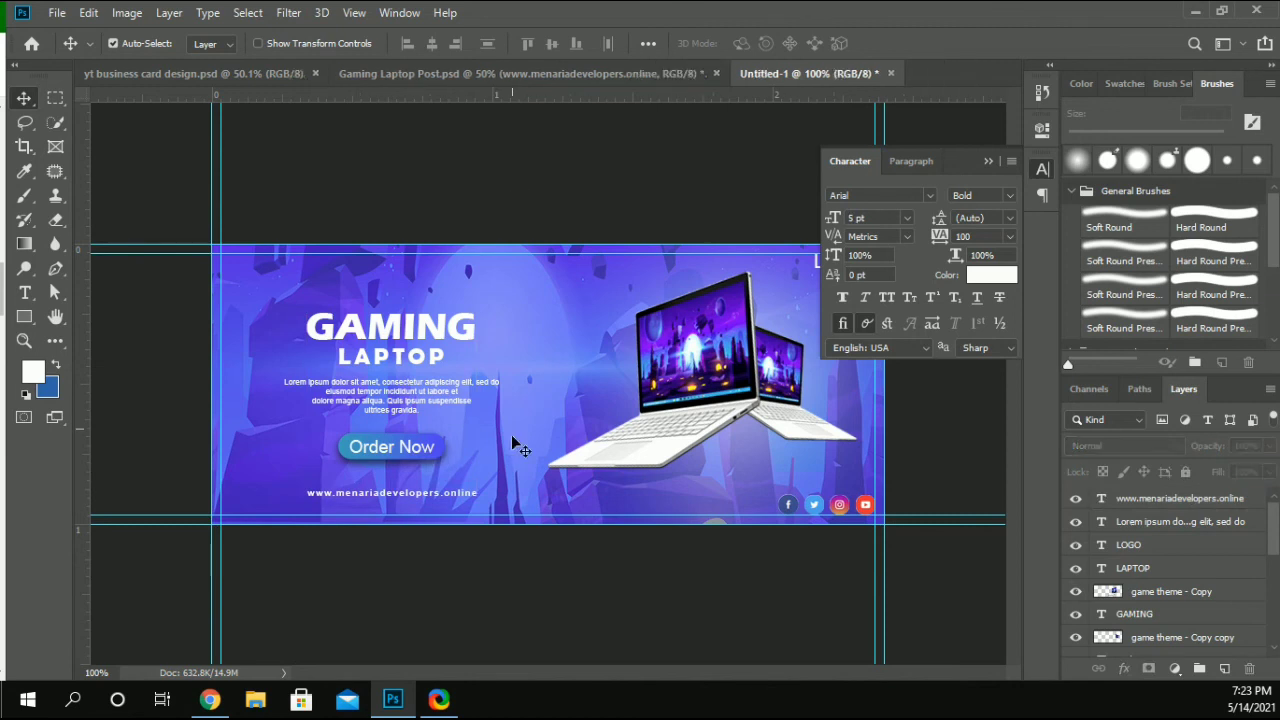
{"action": "left_click", "coordinate": [989, 161]}
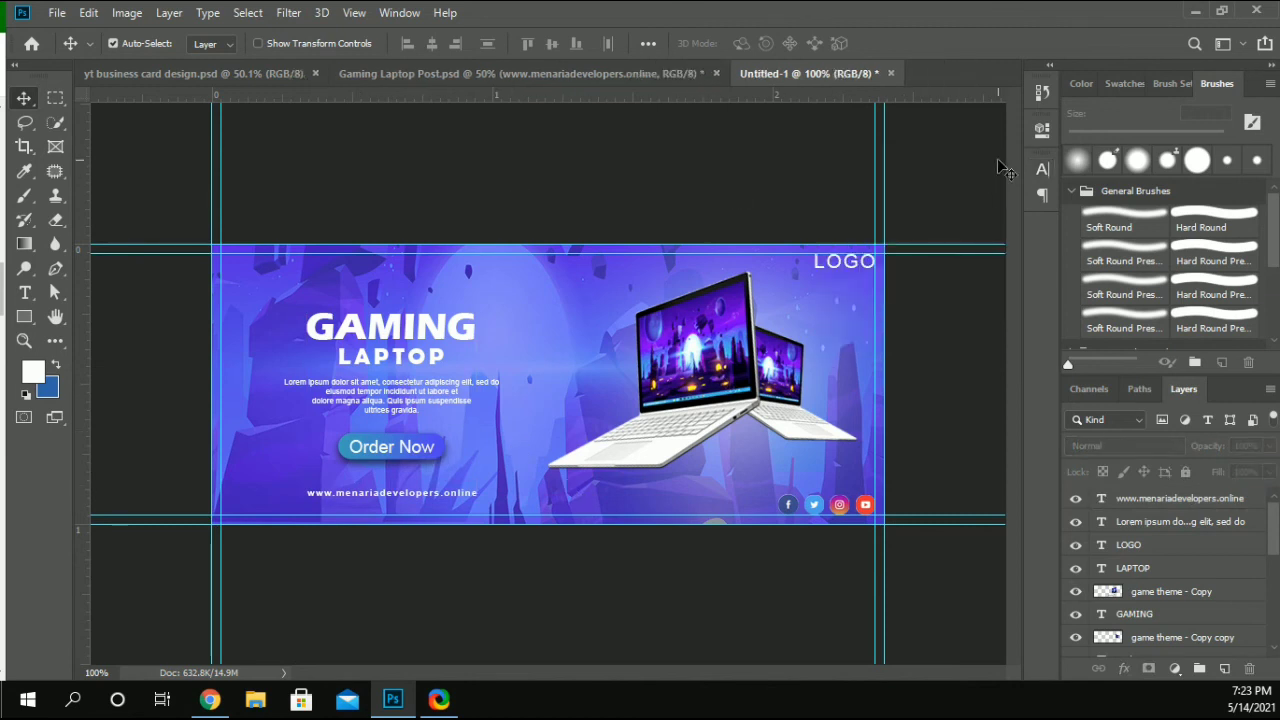